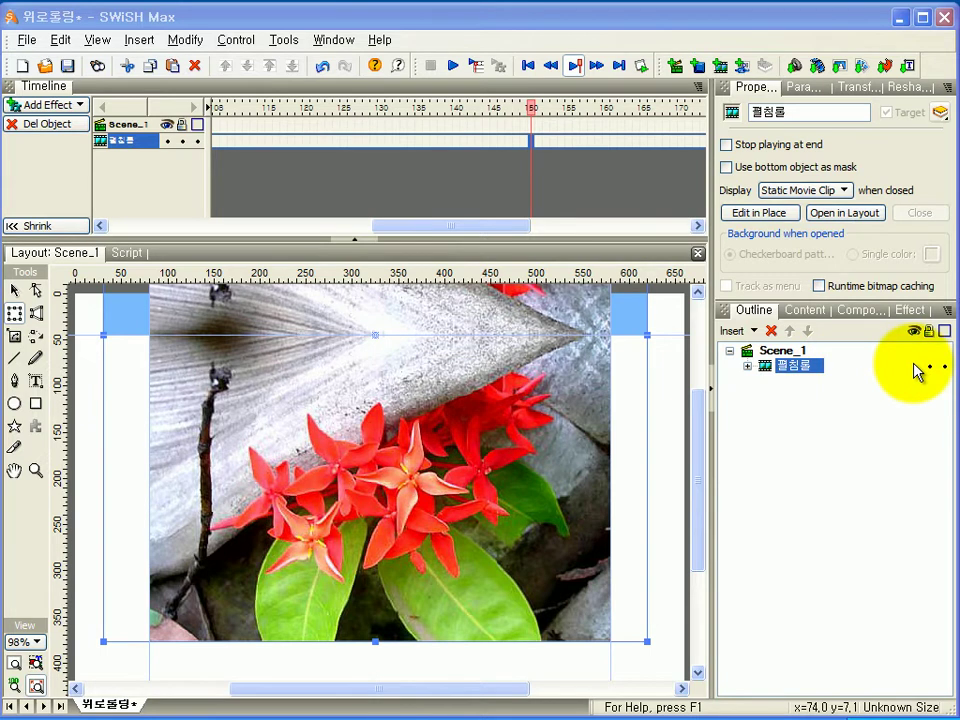
- Hide the 펼침롤 movie clip in the layout and import the image flower-105.jpg into Scene_1
left_click(915, 367)
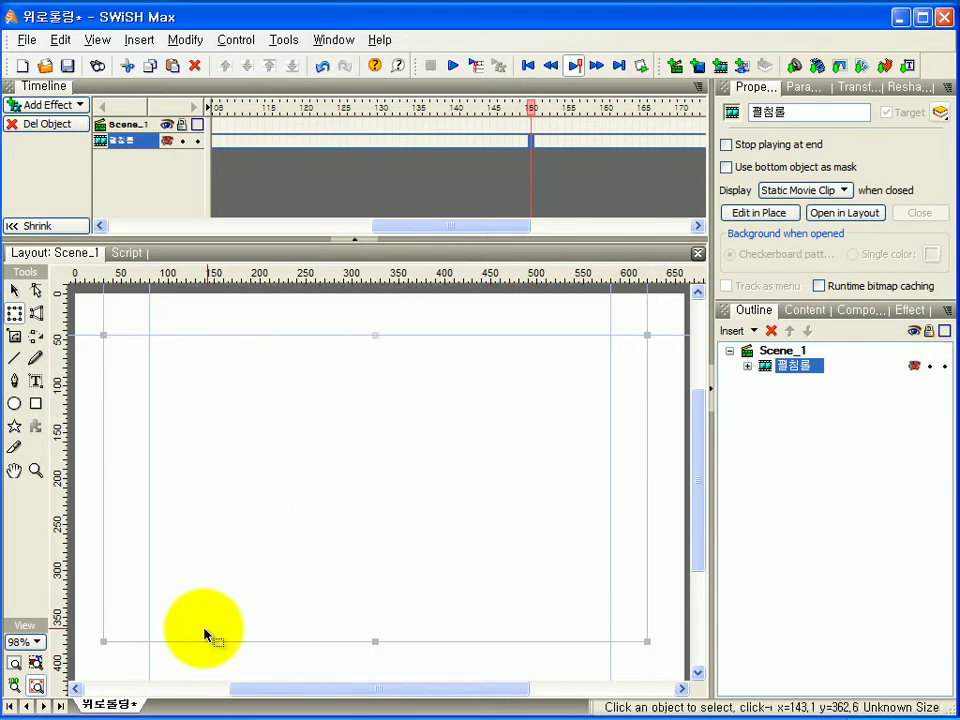
left_click(14, 663)
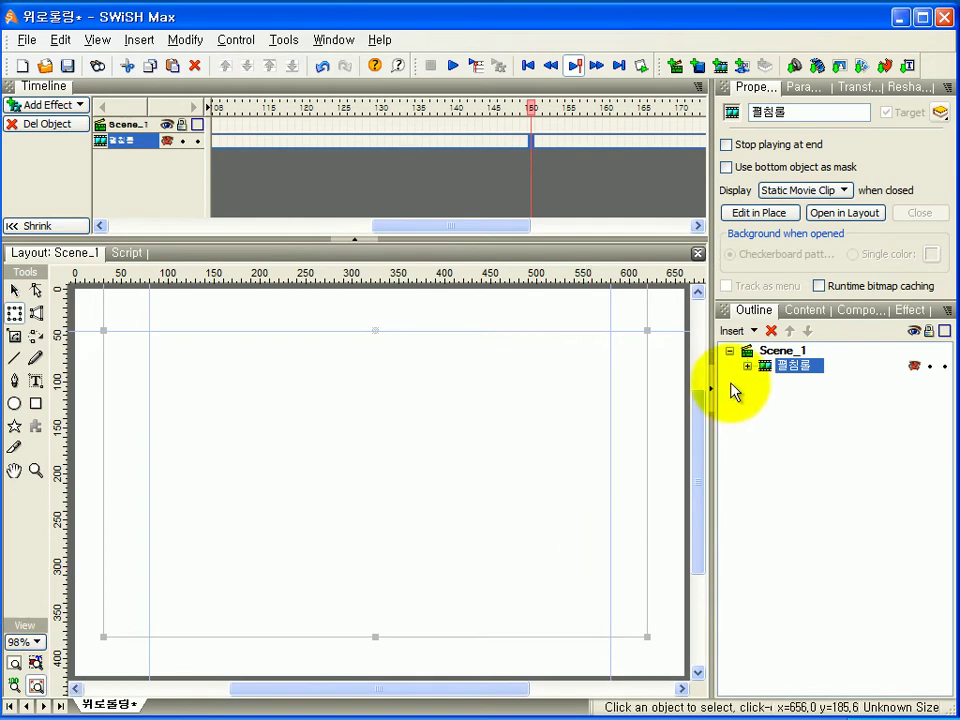
left_click(744, 334)
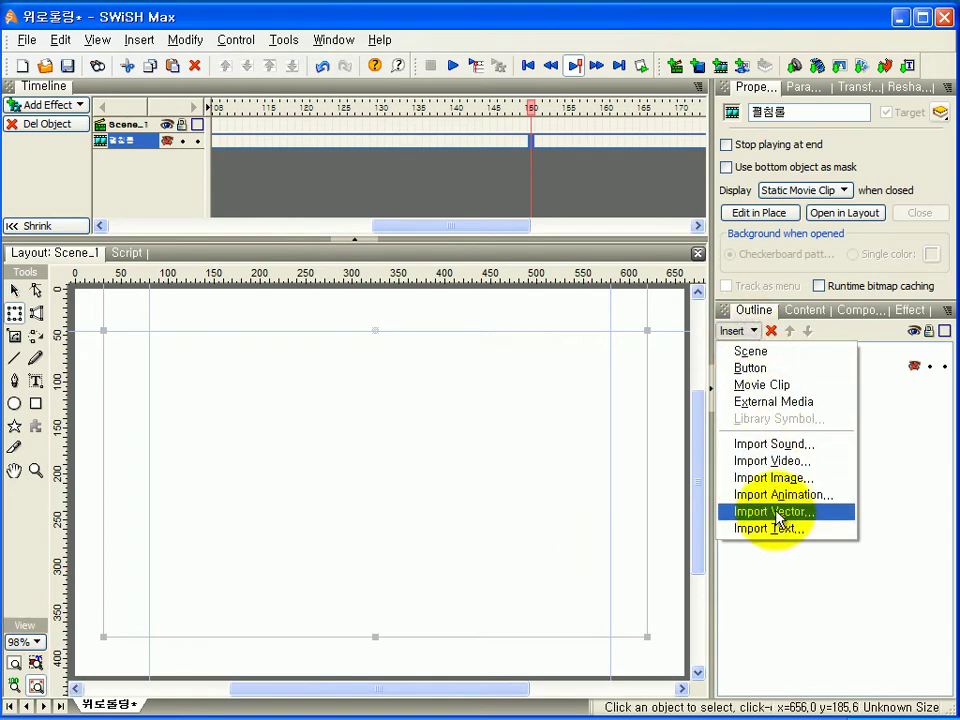
left_click(765, 478)
scroll(563, 240, "down", 2)
left_click_drag(563, 240, 570, 368)
left_click(432, 355)
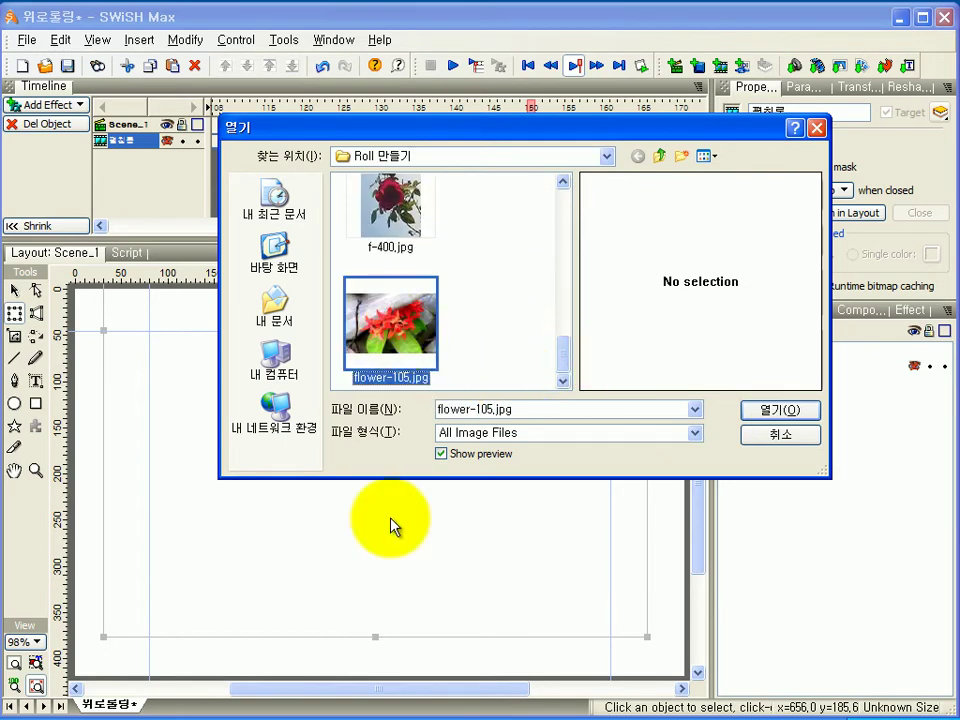
left_click(779, 410)
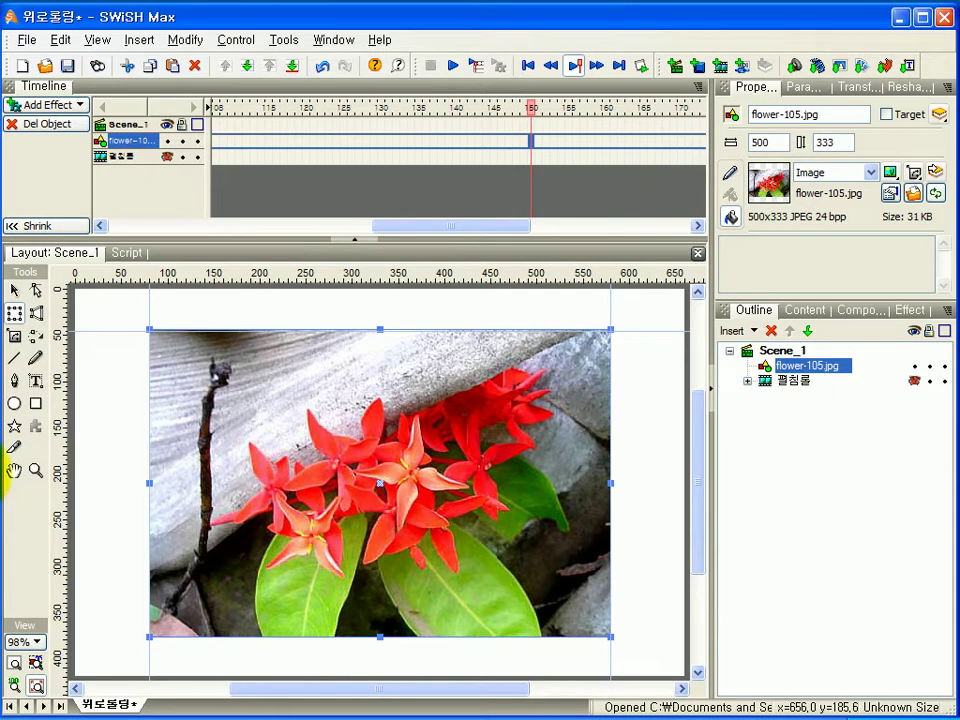
- Draw a solid light-blue rectangle of about 536 x 373 covering the flower image down to its lower edge
left_click(36, 405)
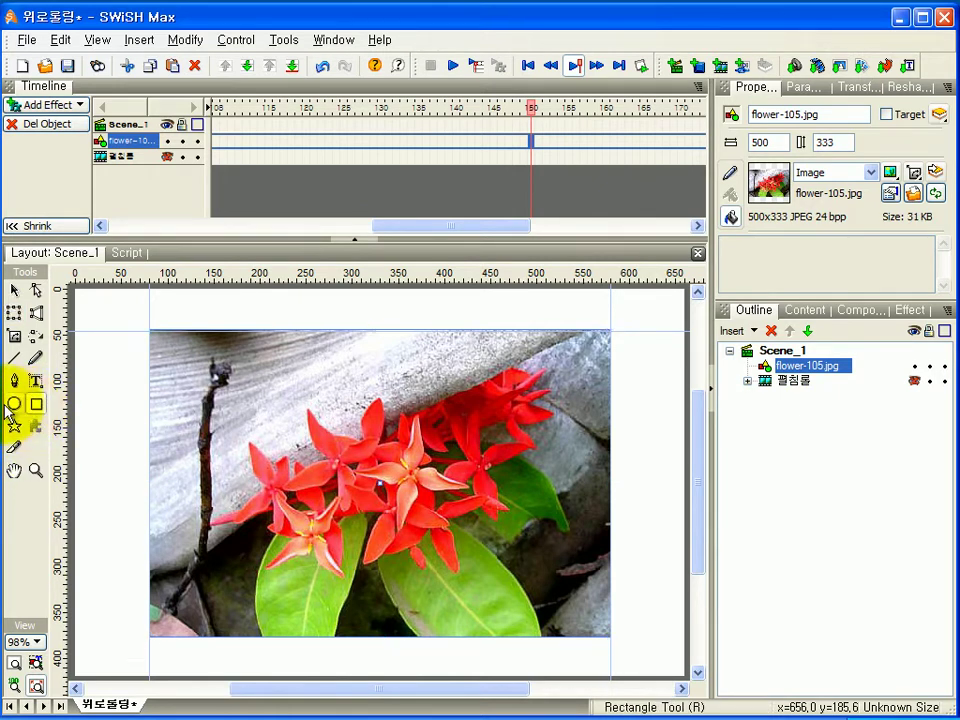
left_click(785, 351)
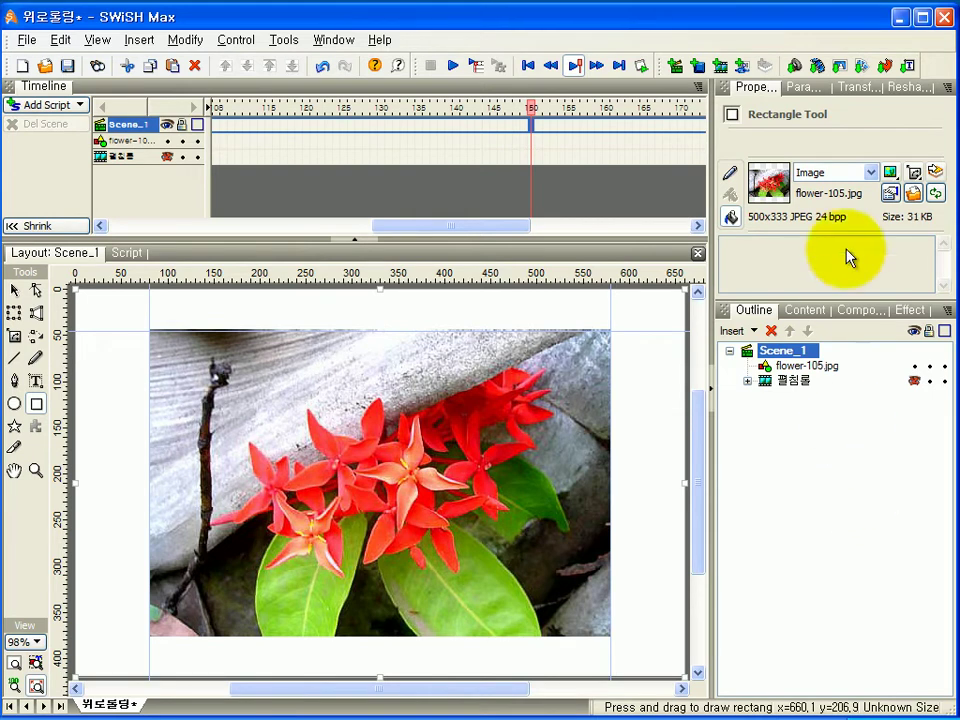
left_click(868, 172)
left_click(818, 200)
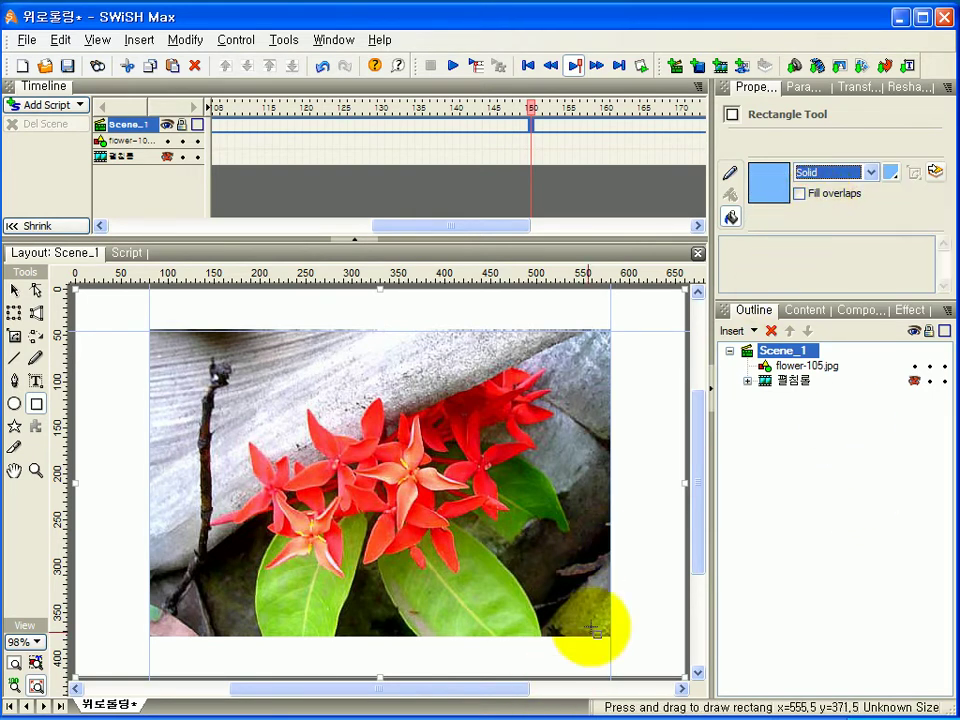
left_click(211, 348)
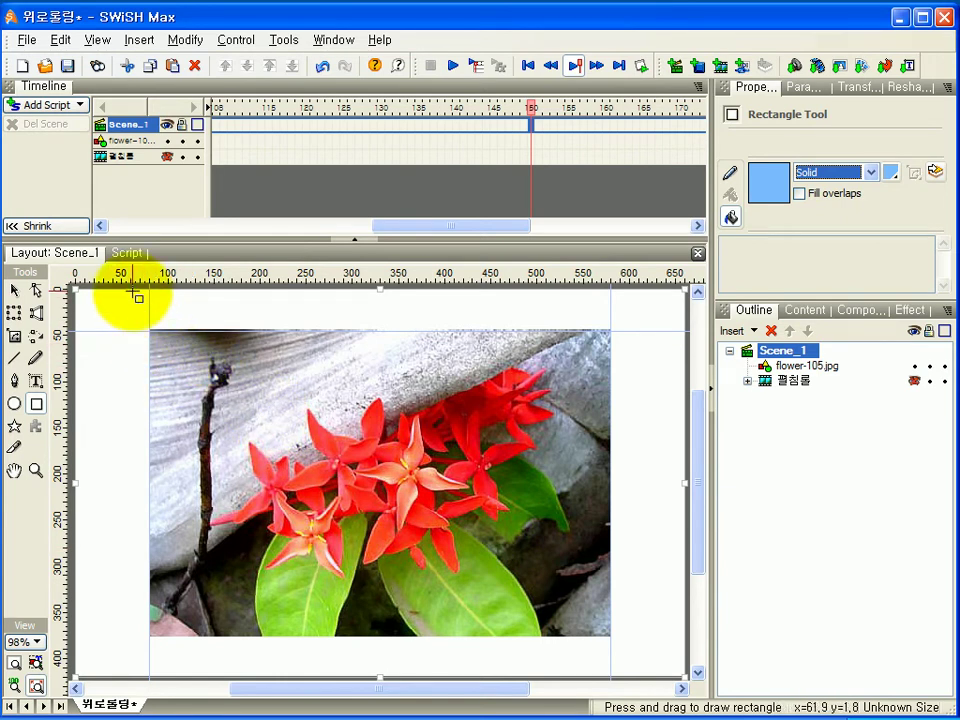
left_click_drag(134, 294, 632, 645)
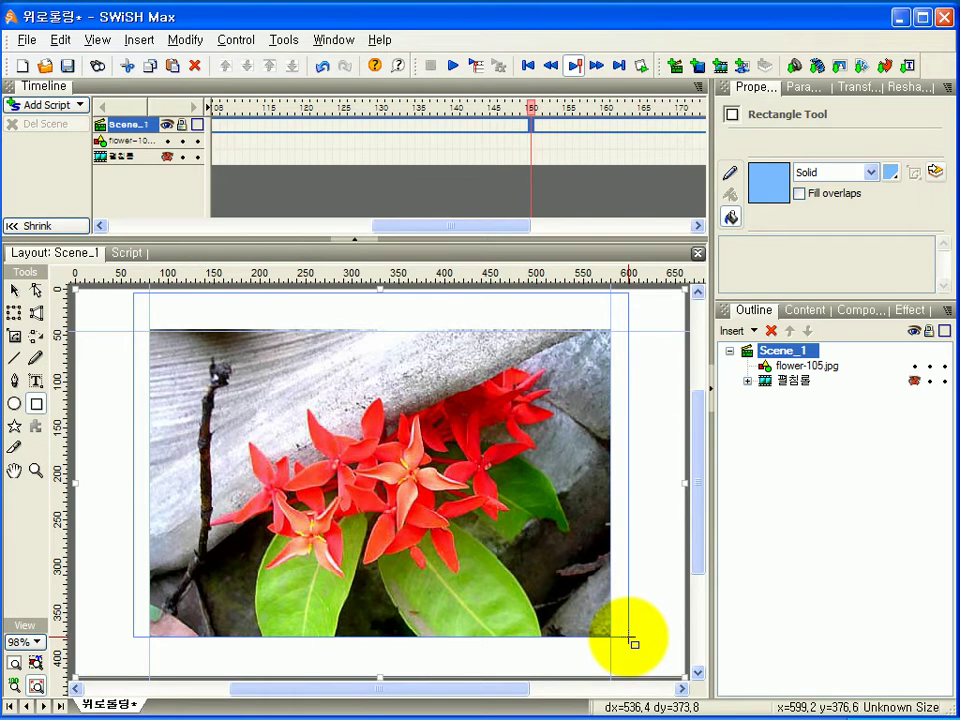
left_click_drag(632, 643, 634, 639)
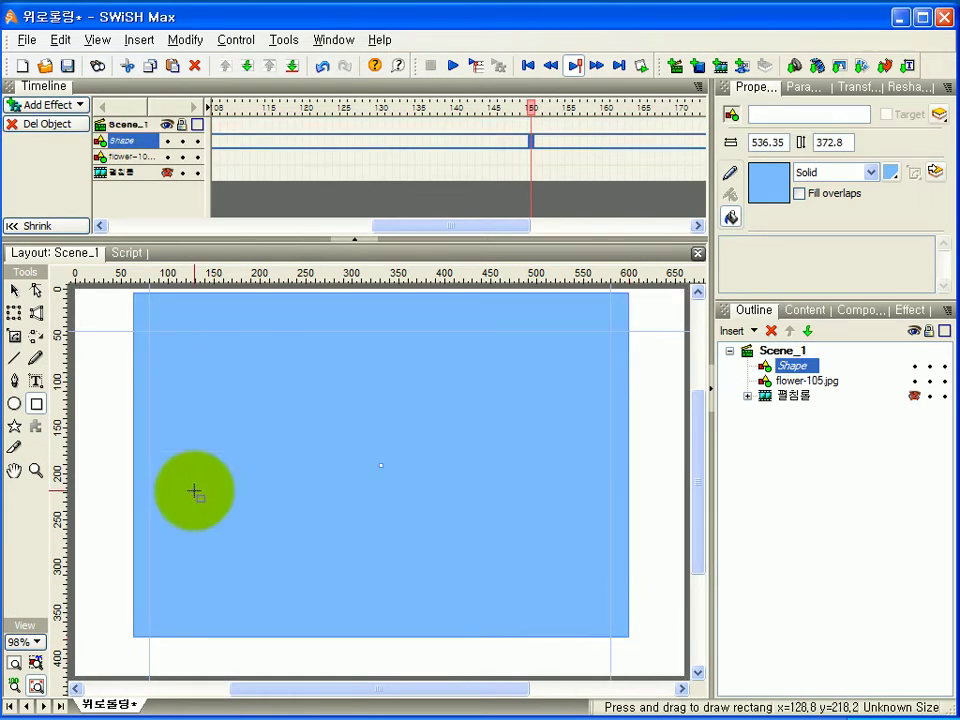
- Animate the rectangle with a 150-frame Move effect that shrinks its height to about 41 at the horizontal guide, and preview it
left_click(13, 291)
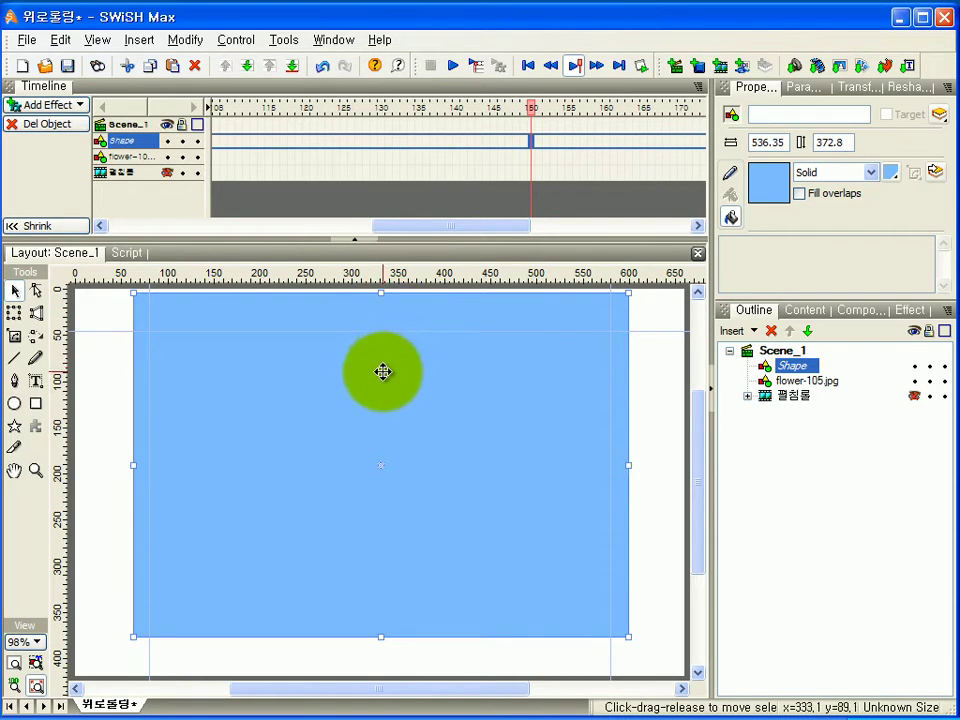
left_click(15, 316)
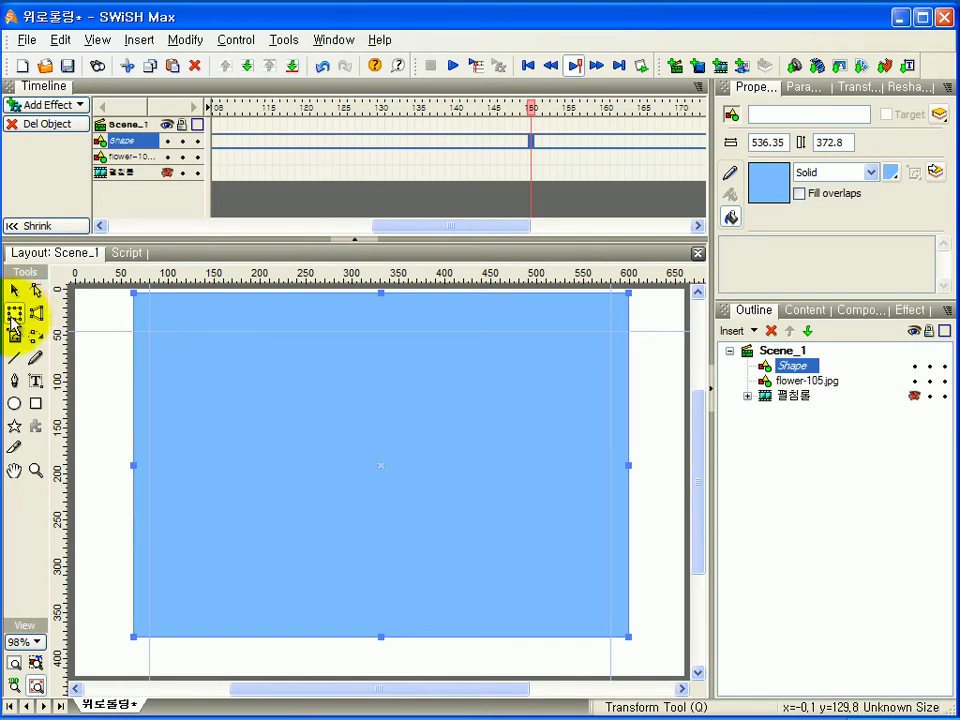
left_click(533, 146)
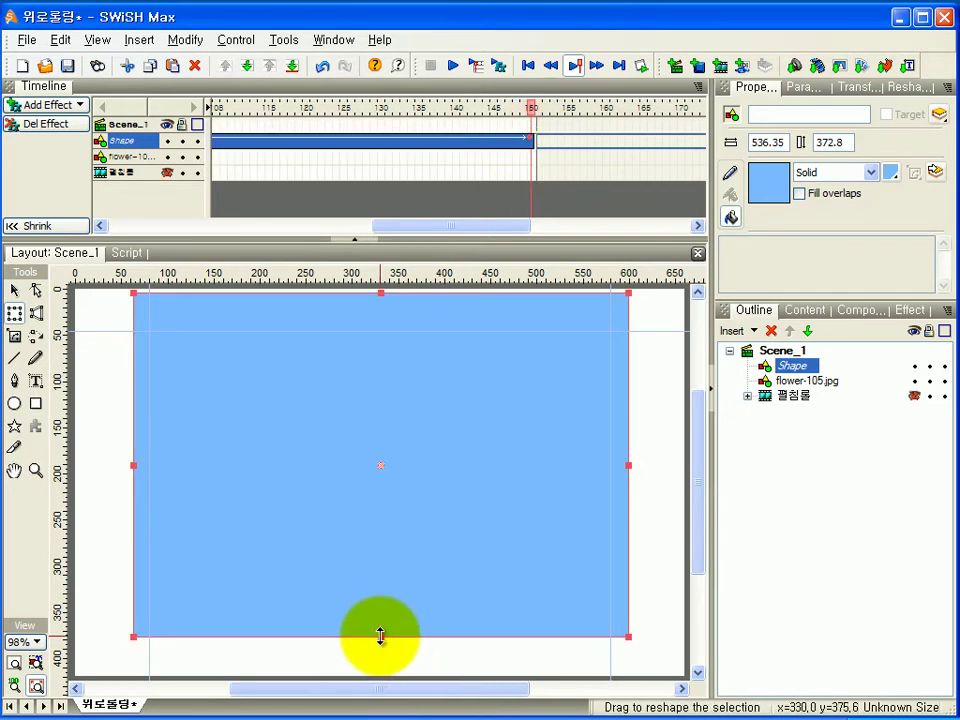
left_click_drag(380, 636, 369, 331)
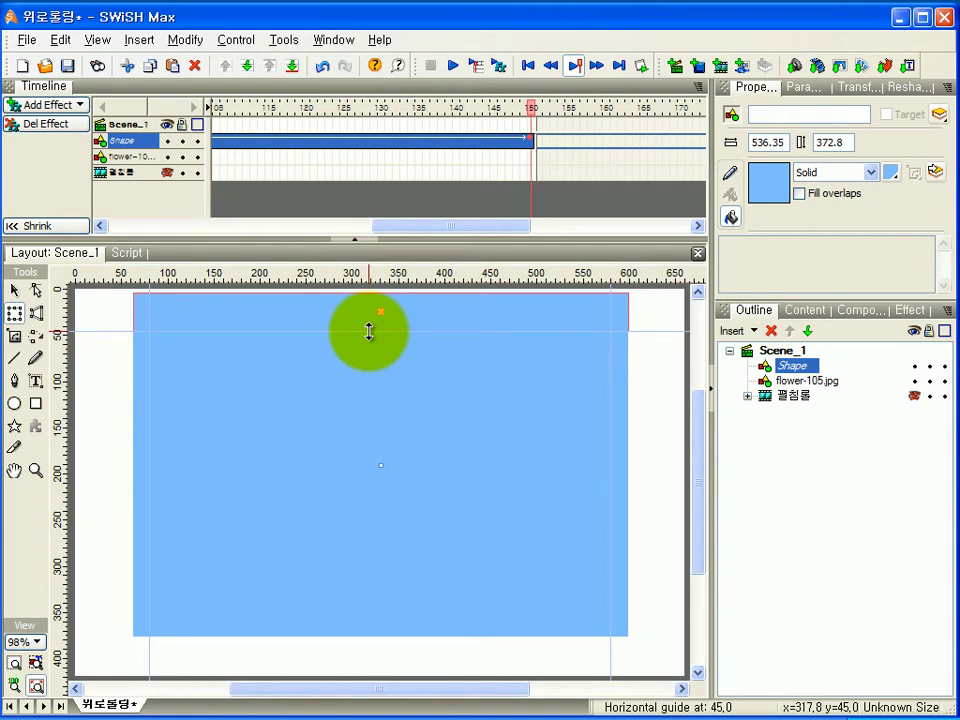
left_click_drag(369, 331, 369, 331)
left_click(377, 639)
left_click(373, 320)
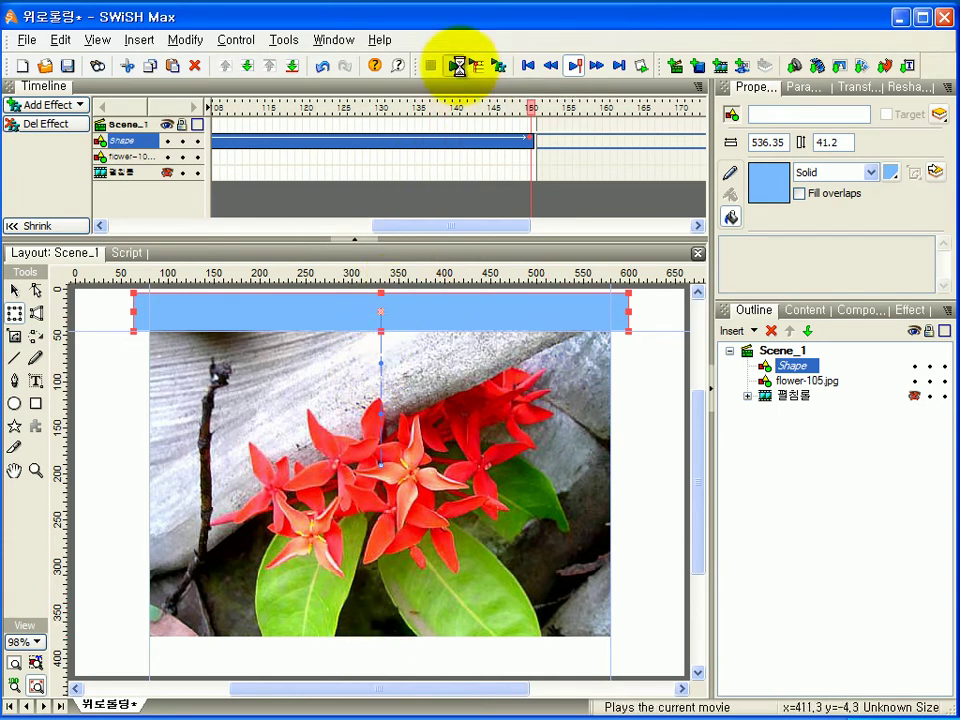
left_click(456, 66)
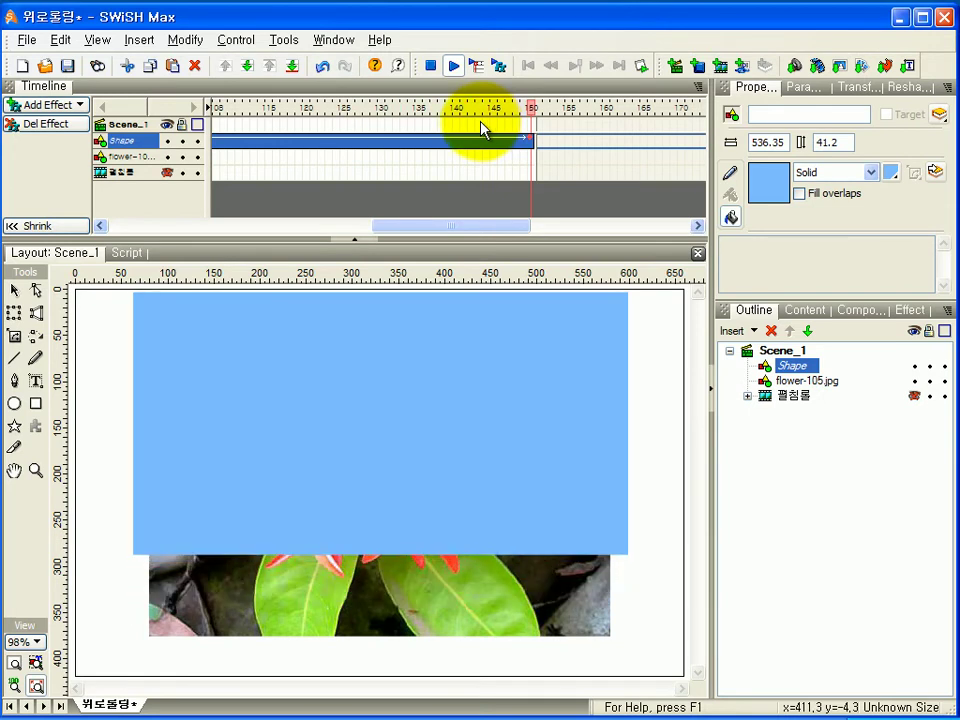
left_click(432, 65)
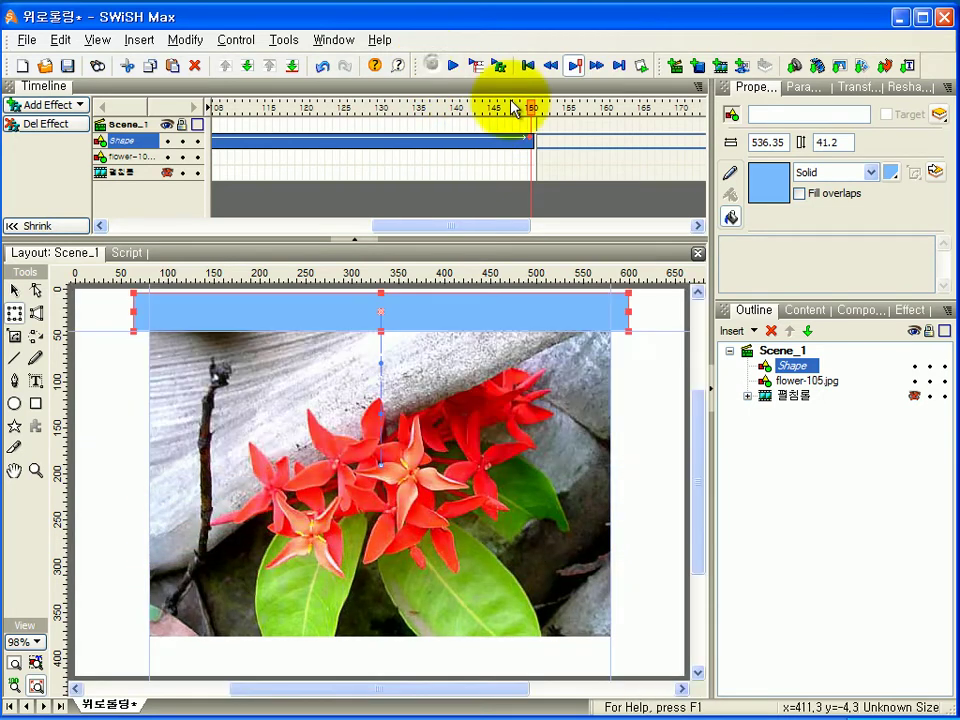
- Group the rectangle and the flower-105.jpg image together as a movie clip
left_click(796, 381, "ctrl")
right_click(793, 371)
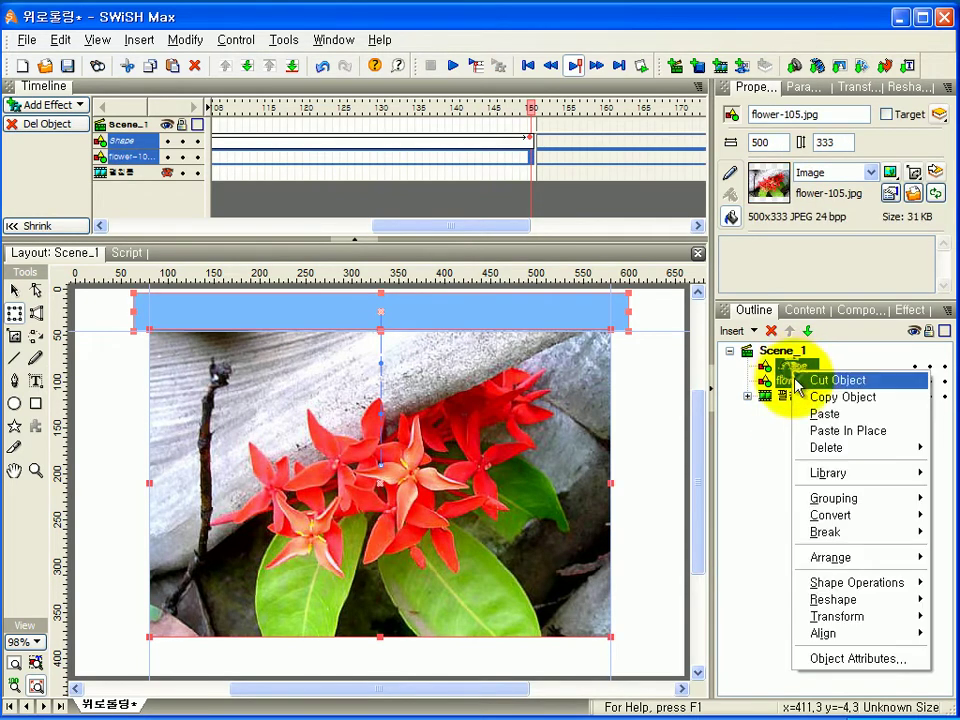
mouse_move(823, 499)
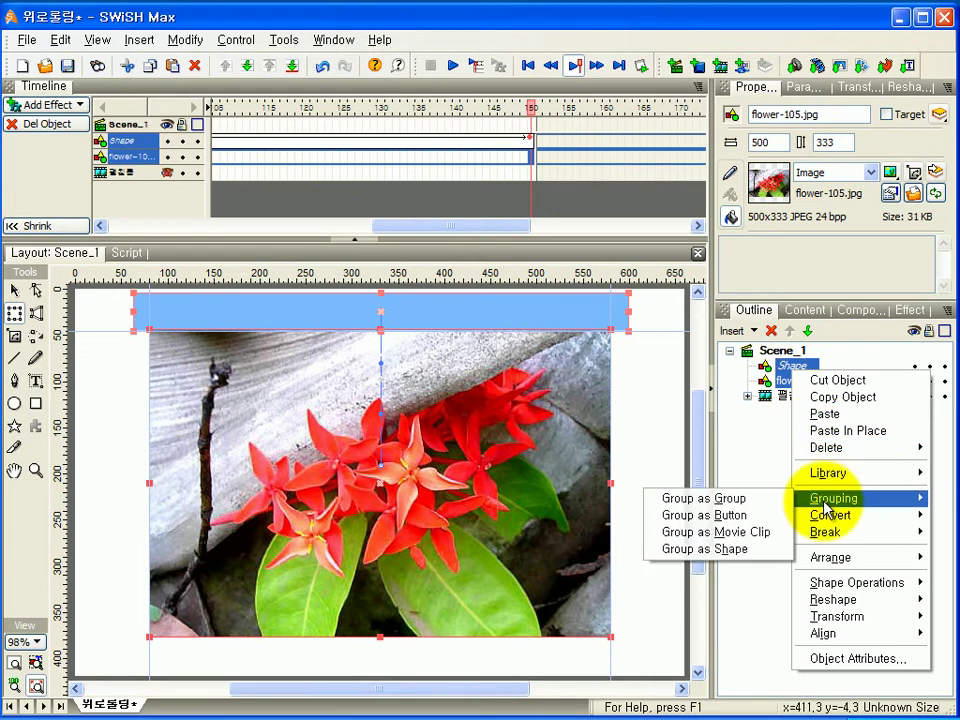
left_click(733, 533)
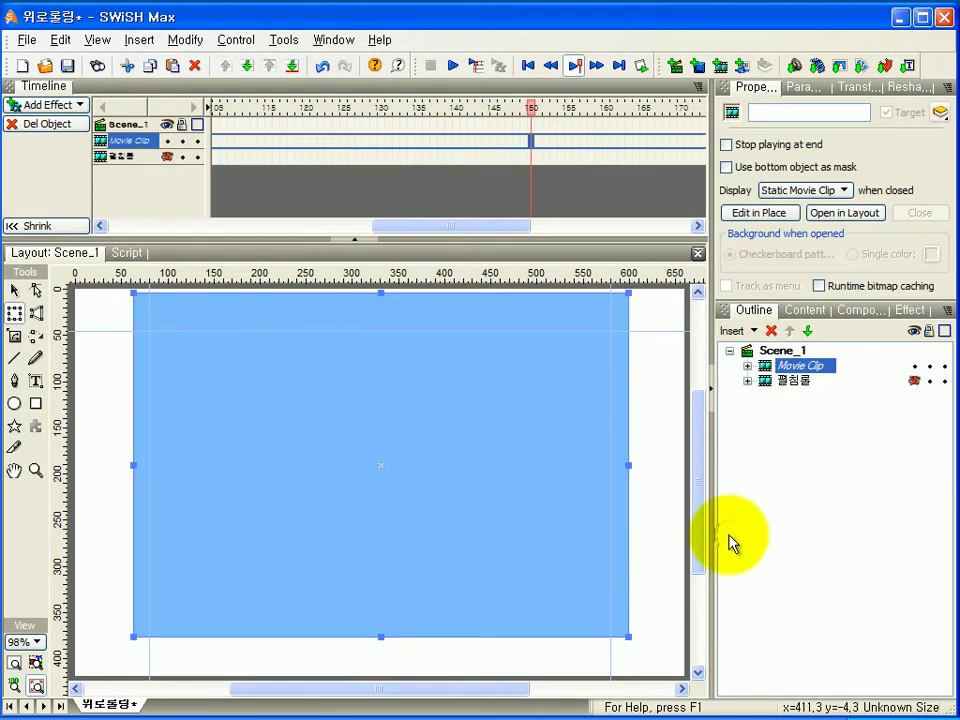
- Place the rectangle beneath flower-105.jpg in the new movie clip's stacking order
left_click(747, 366)
left_click(805, 381)
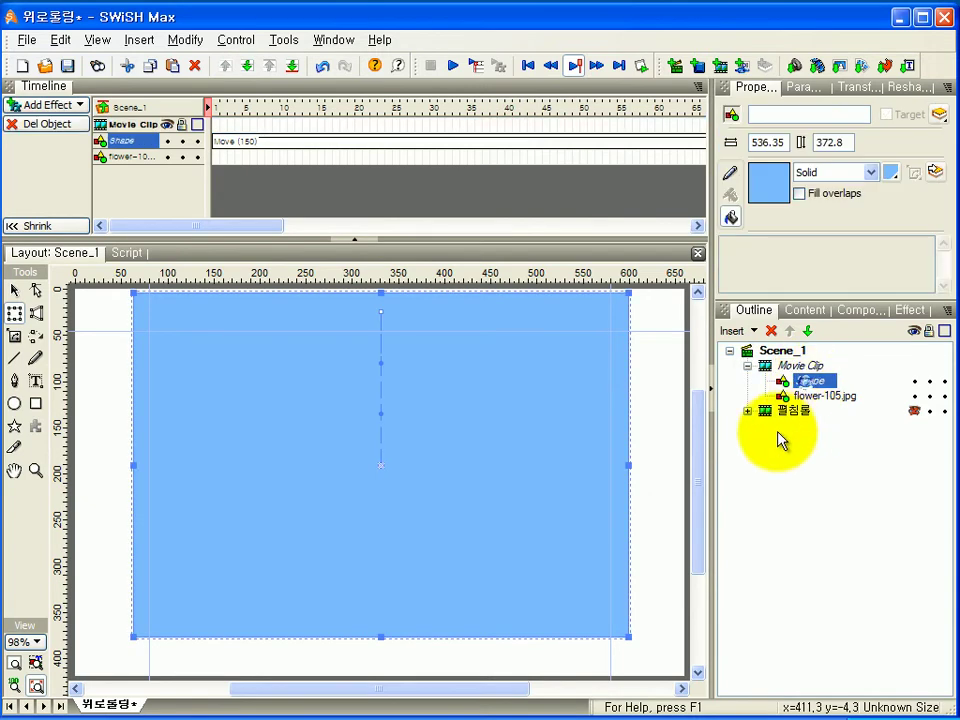
left_click_drag(816, 389, 816, 404)
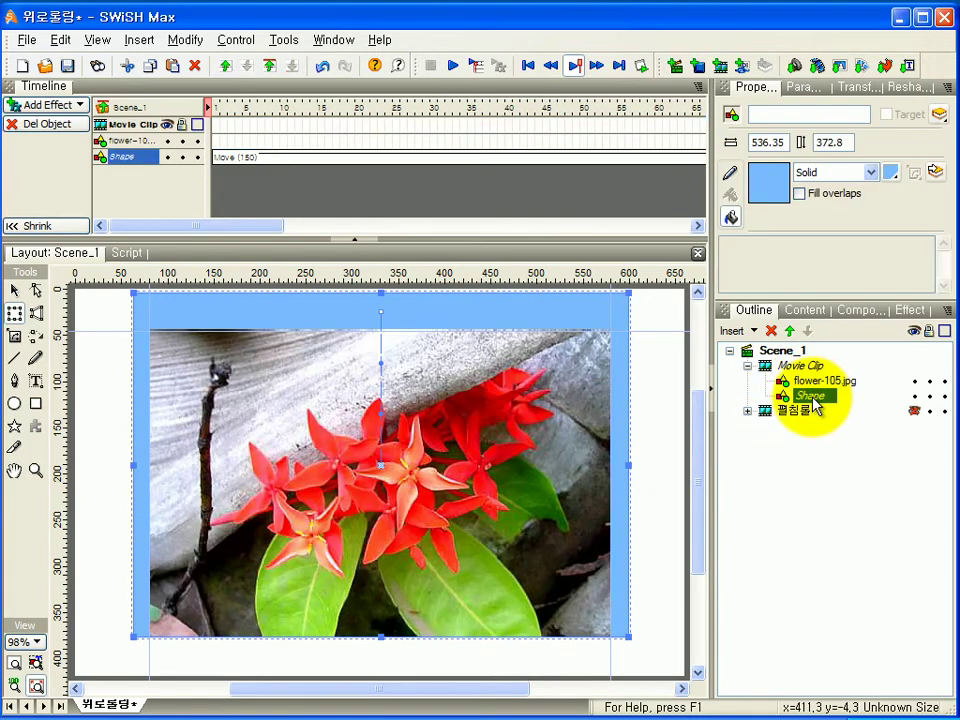
left_click(748, 366)
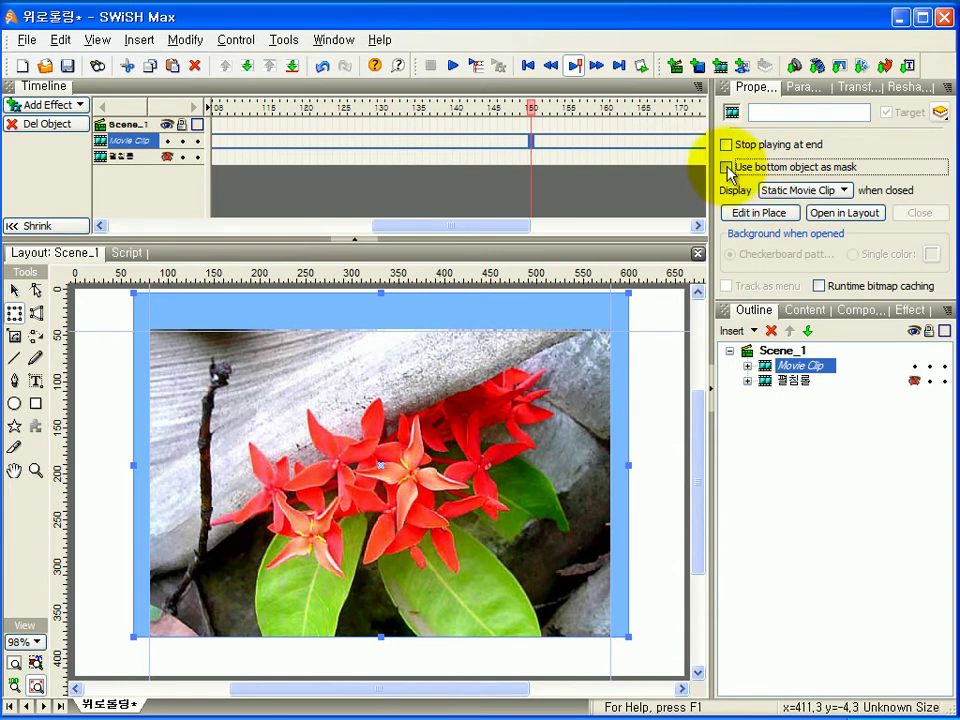
- Make the new movie clip use its bottom object as mask and preview the masked animation
left_click(727, 168)
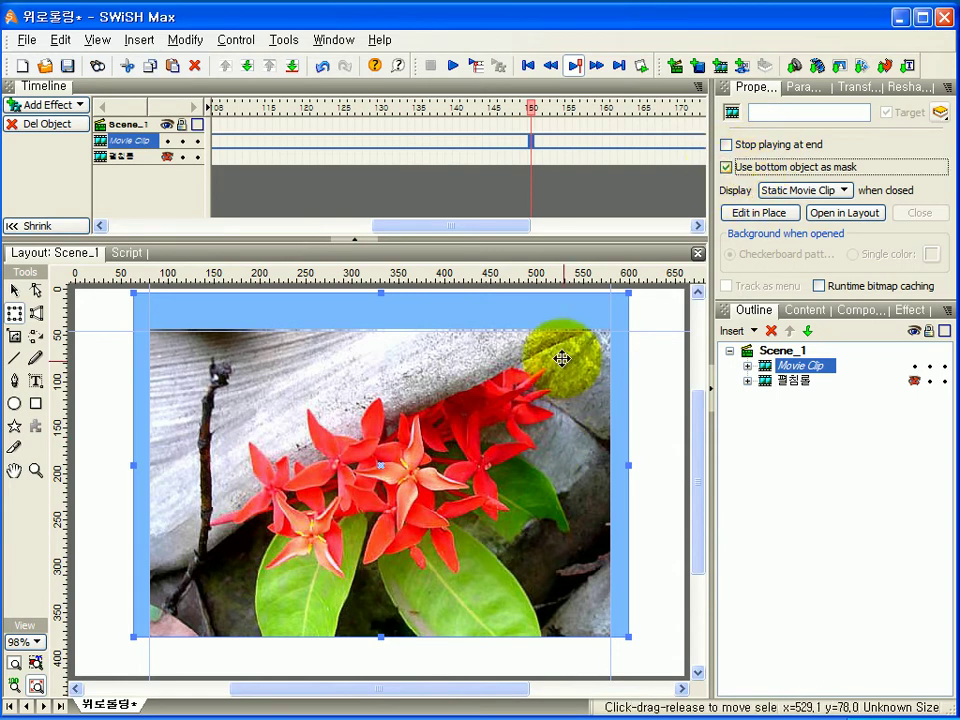
left_click(453, 66)
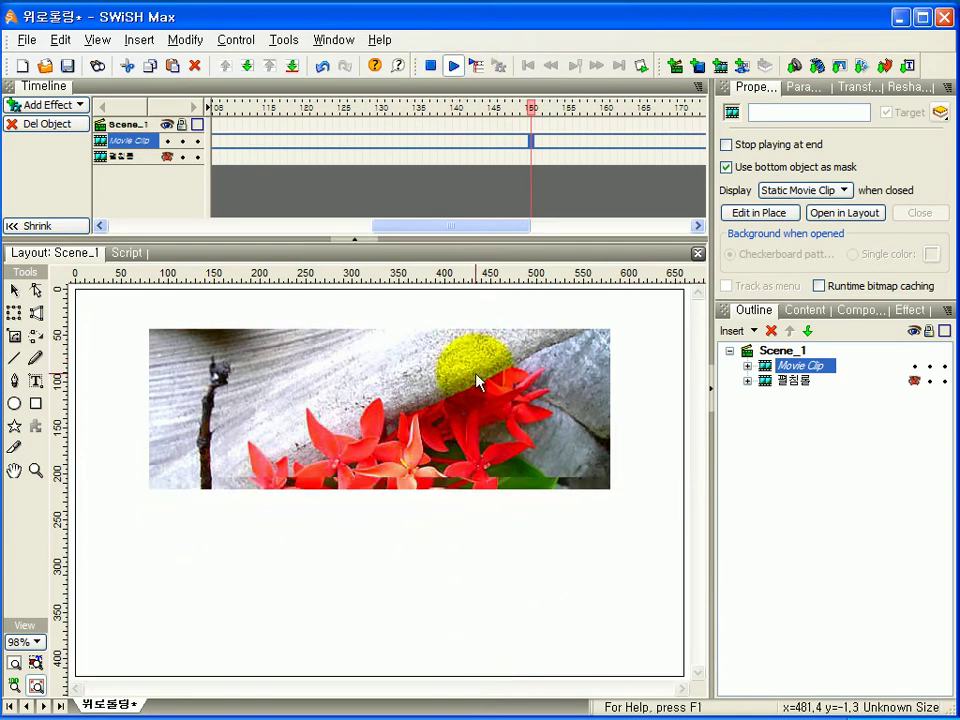
left_click(433, 67)
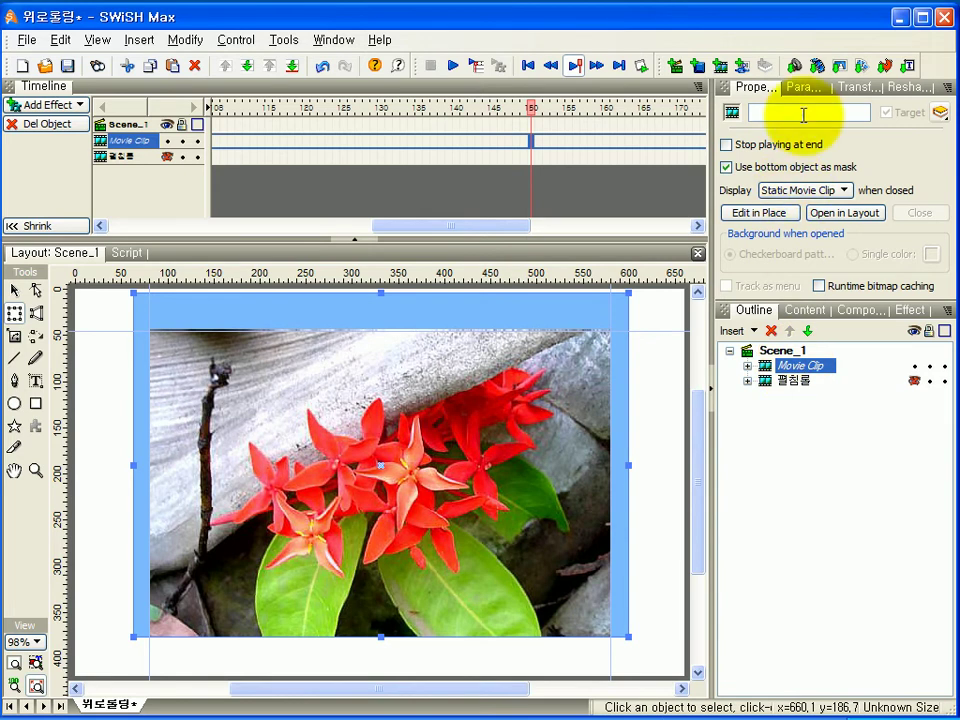
- Name the masked movie clip 감김면
type("감림")
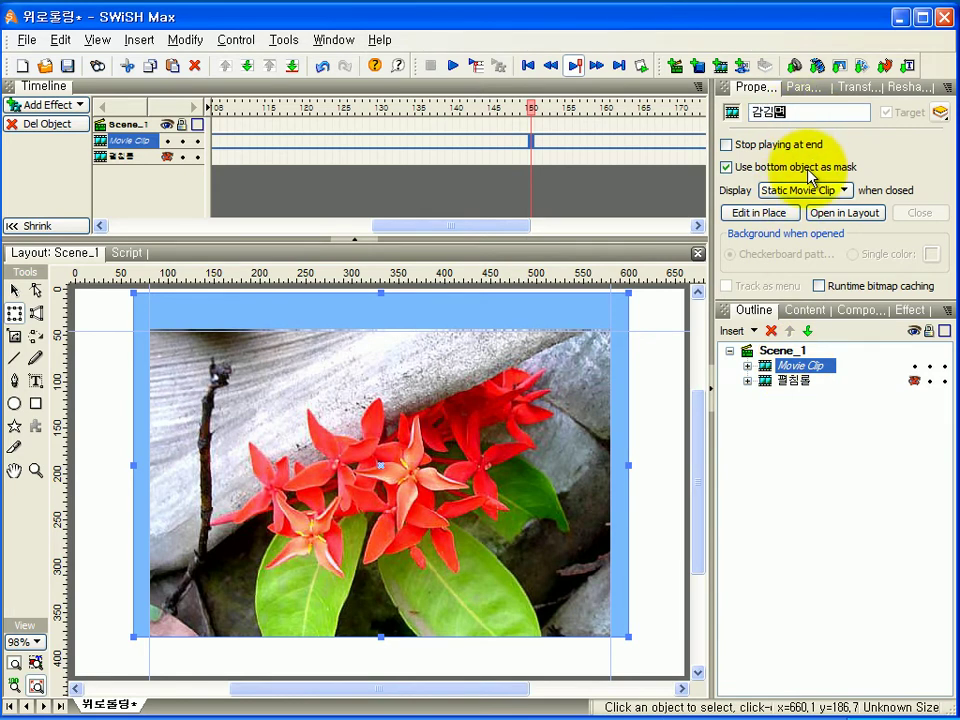
type("면")
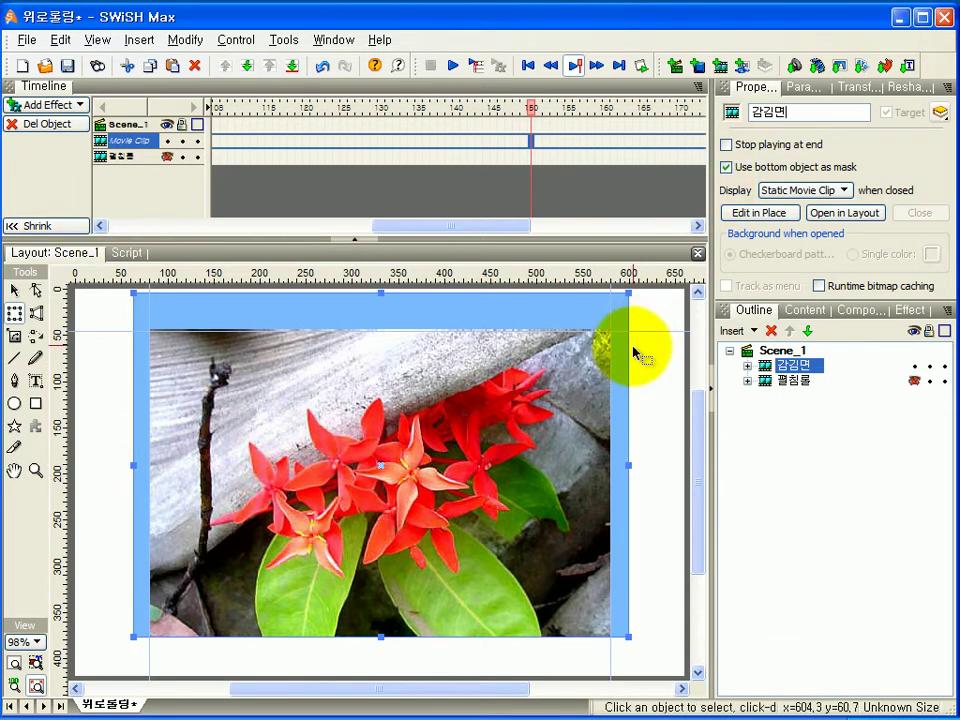
- Import another copy of flower-105.jpg into Scene_1 above the 감김면 movie clip
left_click(770, 354)
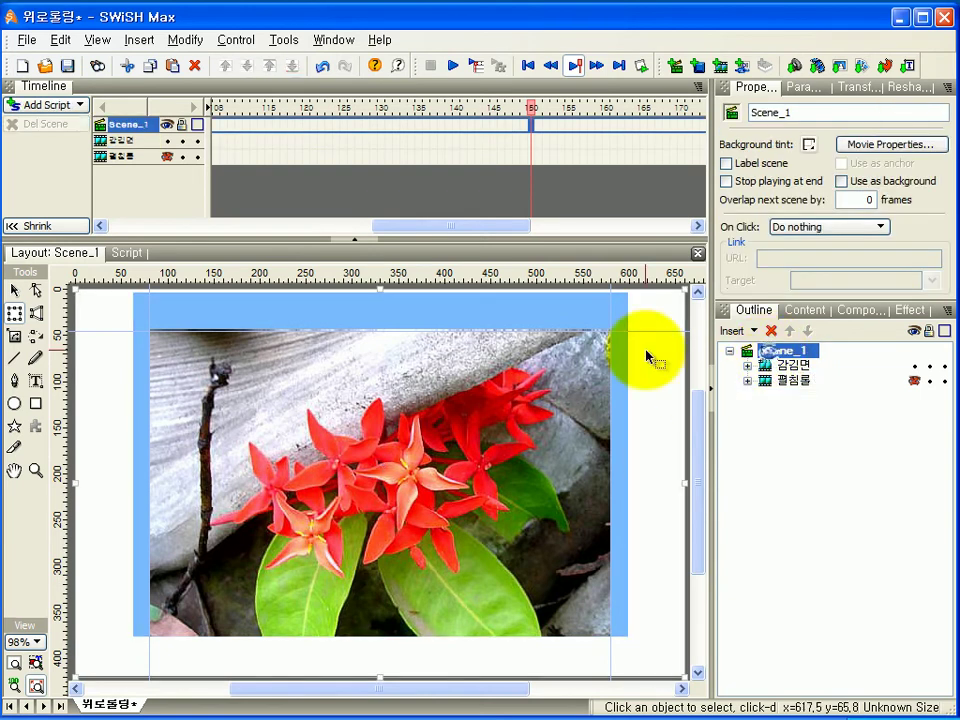
left_click(745, 332)
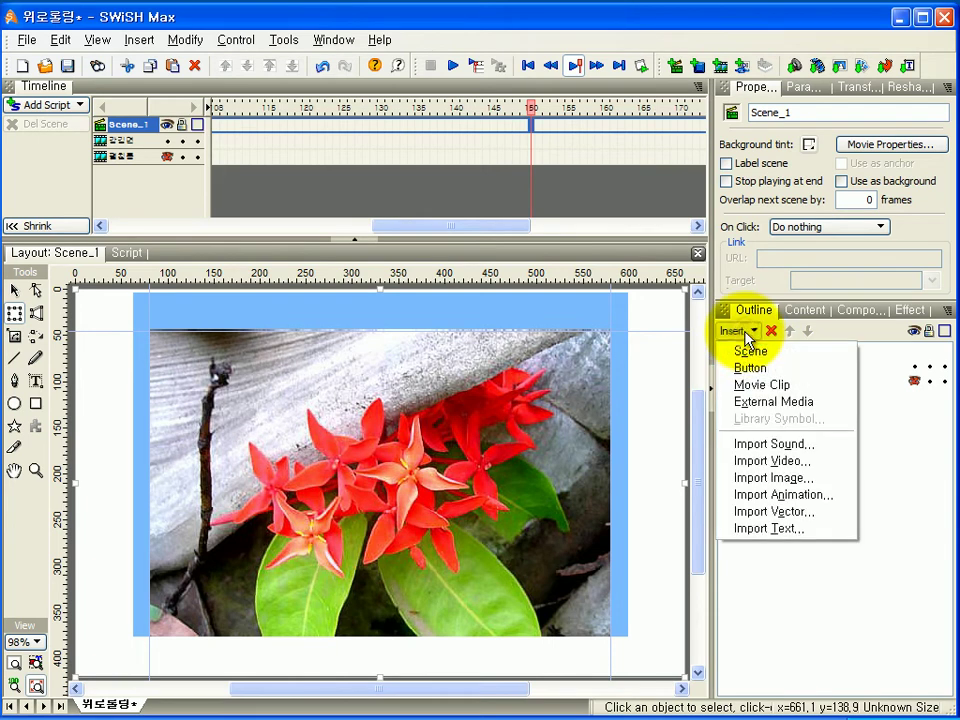
left_click(752, 478)
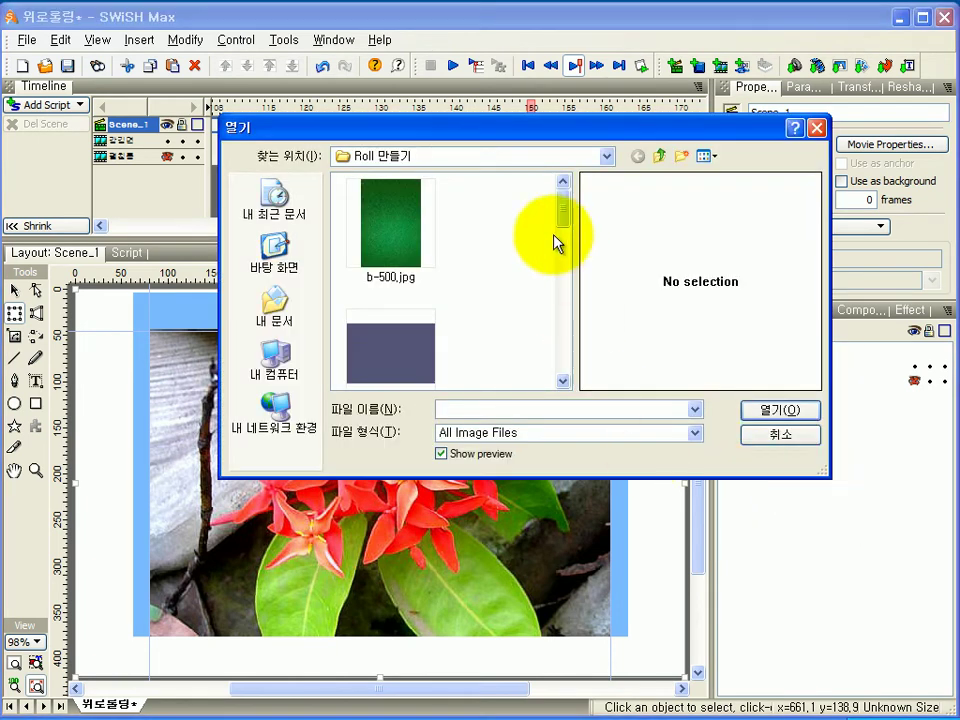
left_click_drag(564, 214, 566, 347)
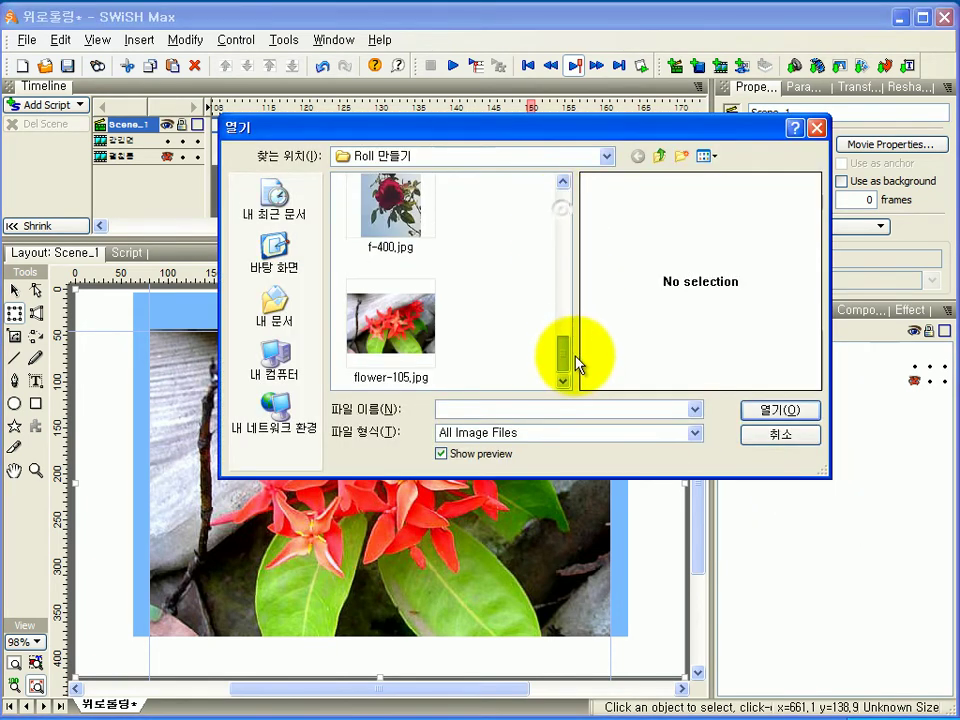
left_click(401, 372)
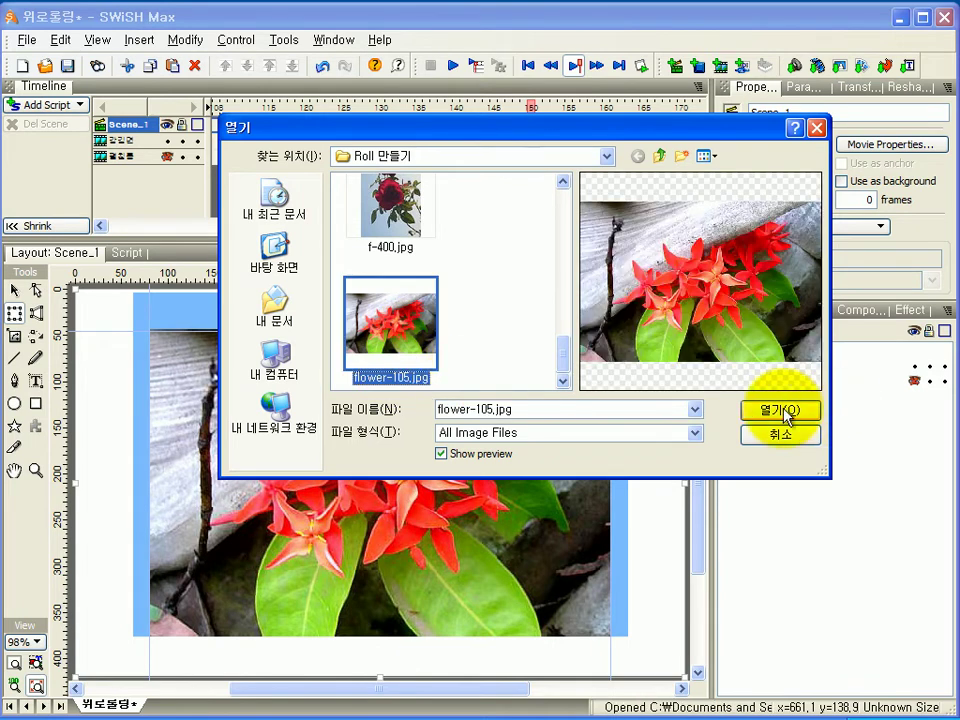
left_click(781, 410)
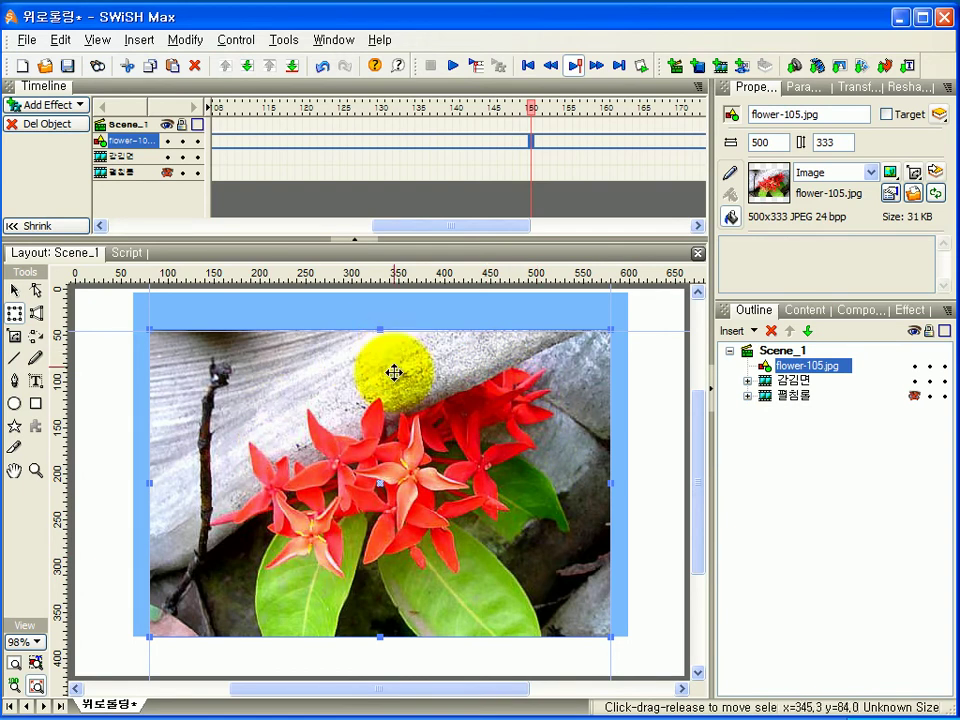
- Flip the new flower-105.jpg vertically and move it directly beneath the original picture, with its centre at y 542.15
left_click(910, 88)
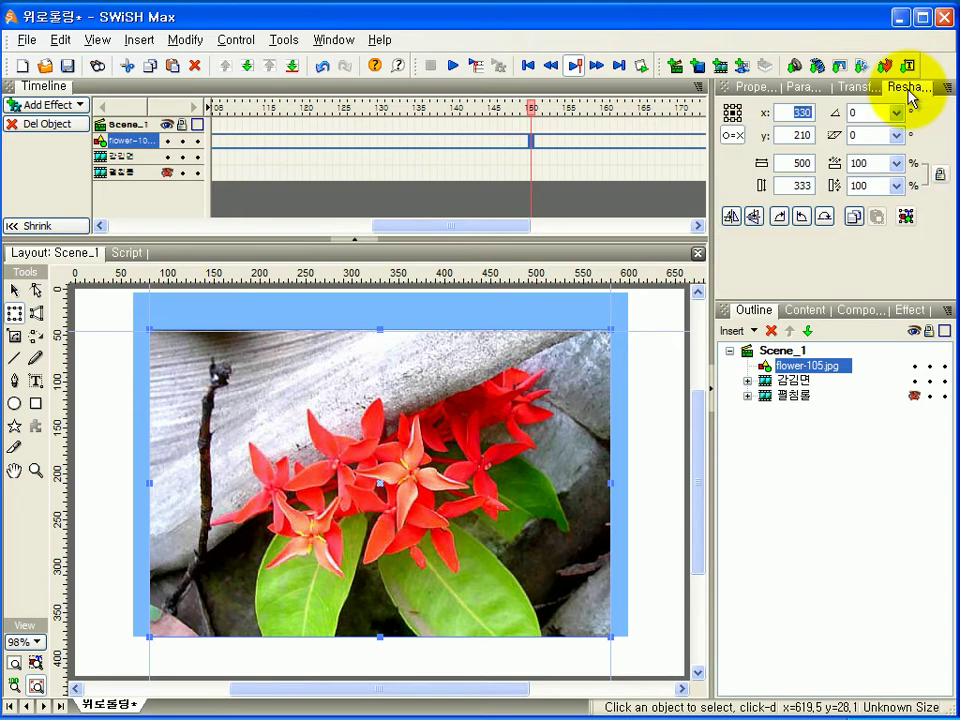
left_click(755, 218)
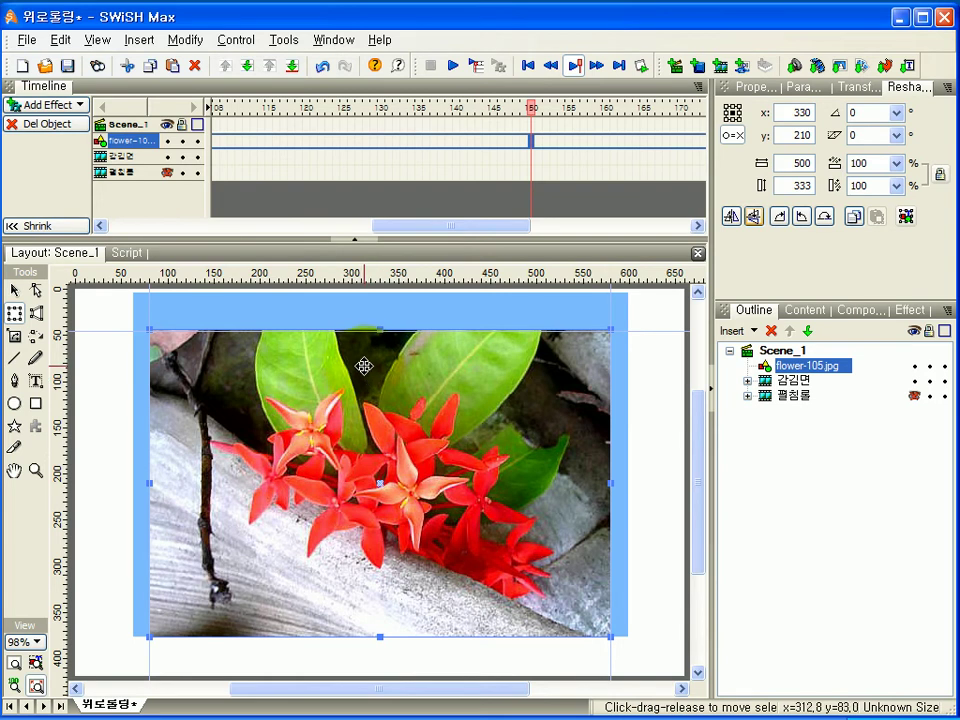
left_click_drag(363, 361, 364, 660)
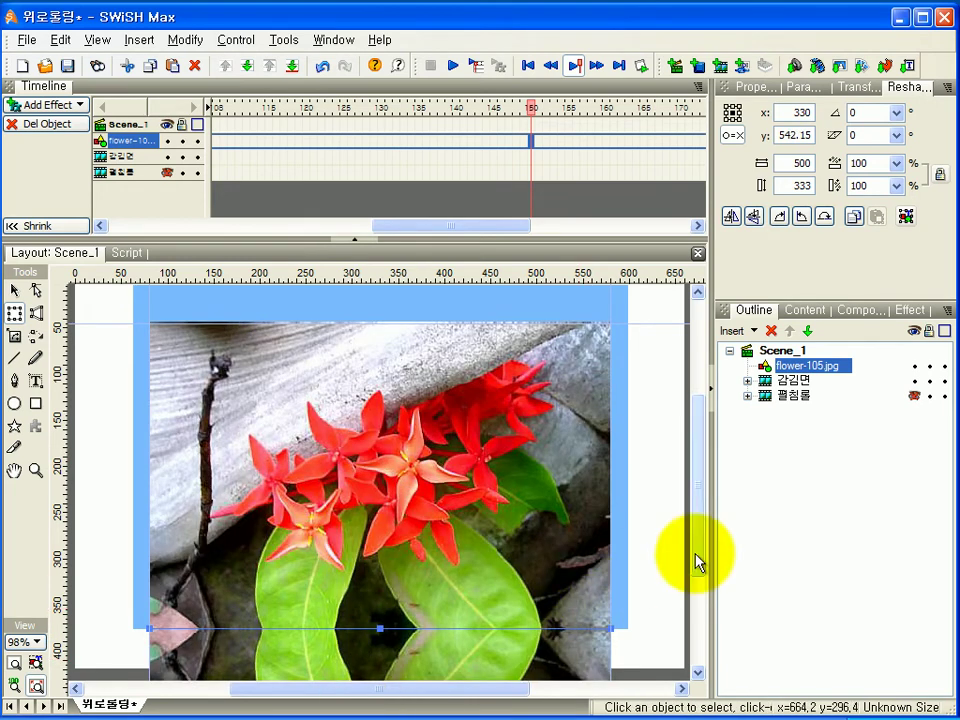
left_click_drag(694, 561, 696, 613)
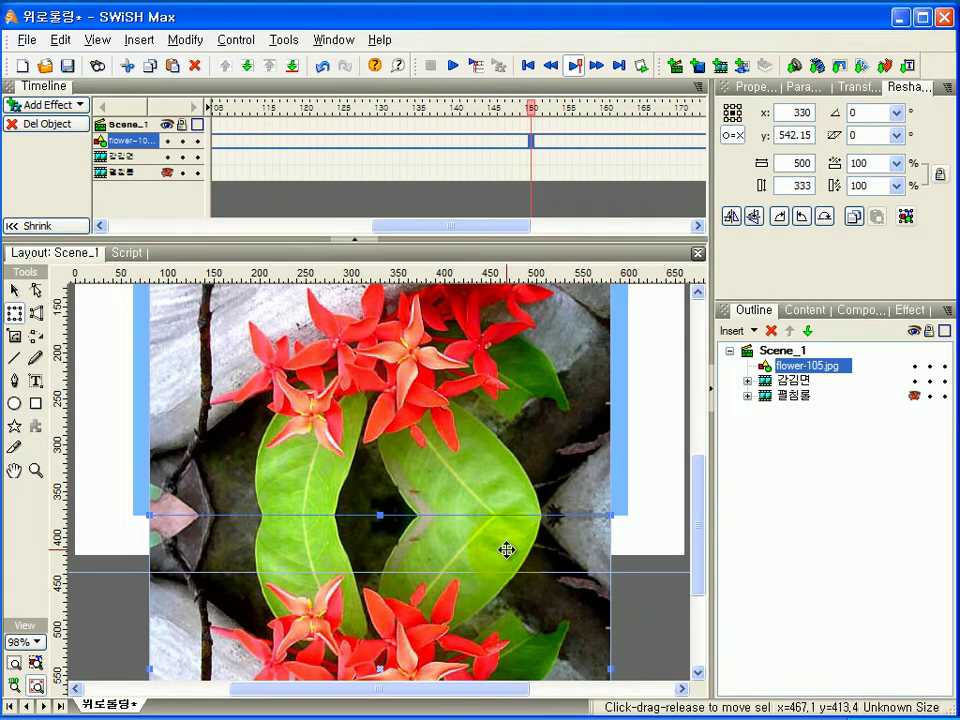
left_click(548, 662)
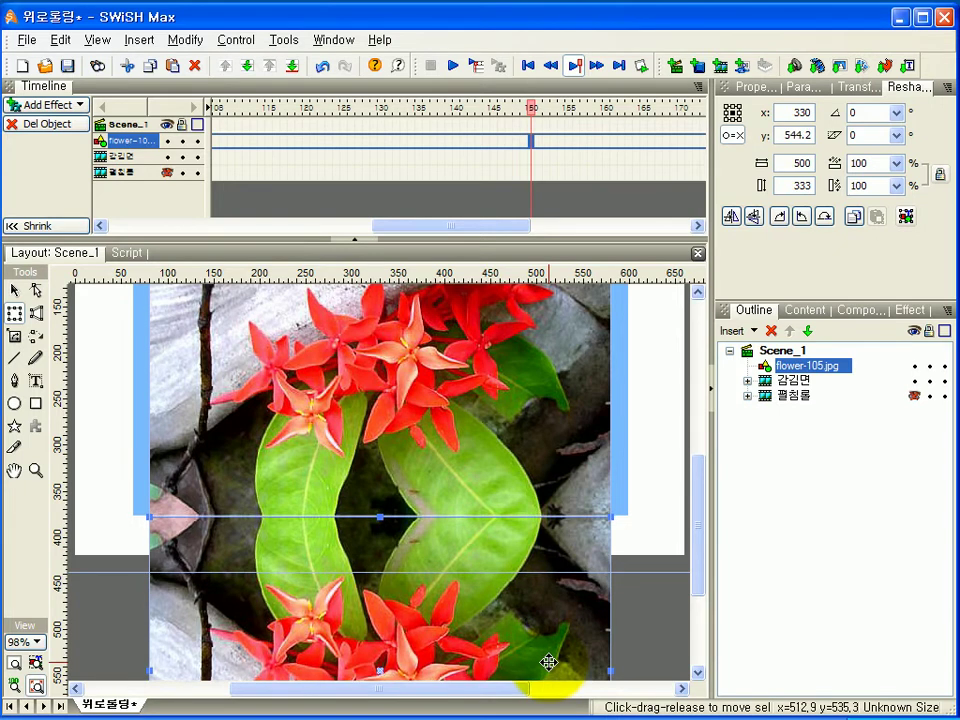
mouse_move(456, 532)
left_mouse_down()
mouse_move(454, 551)
mouse_move(456, 531)
left_mouse_up()
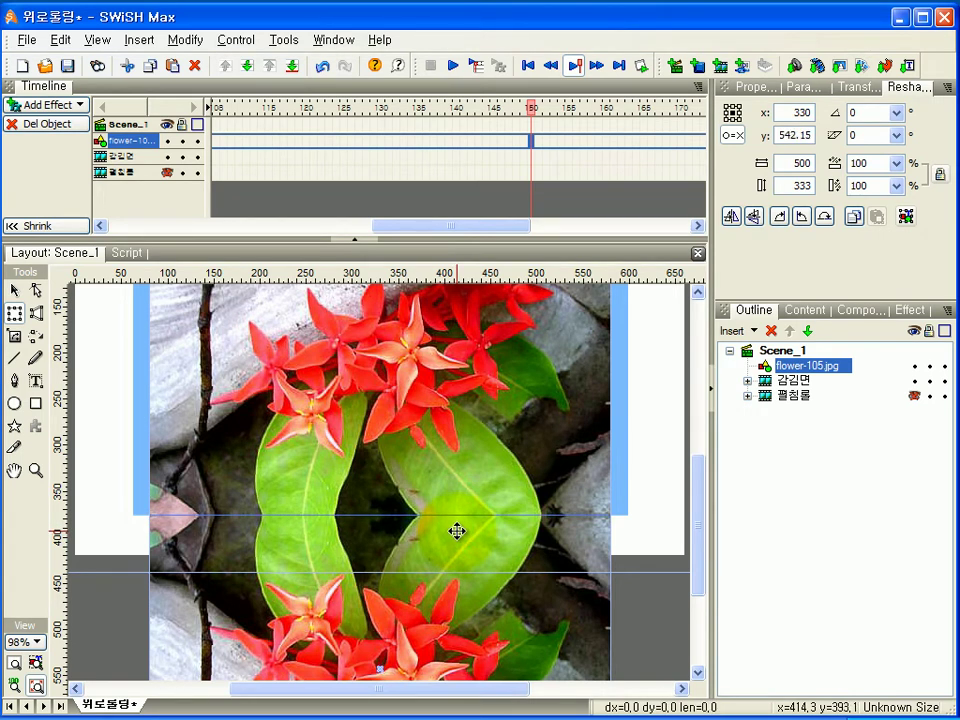
- Draw a solid blue rectangle about 535 by 39.6 in Scene_1 across the full width of the blue panel's lower edge
left_click_drag(695, 591, 697, 561)
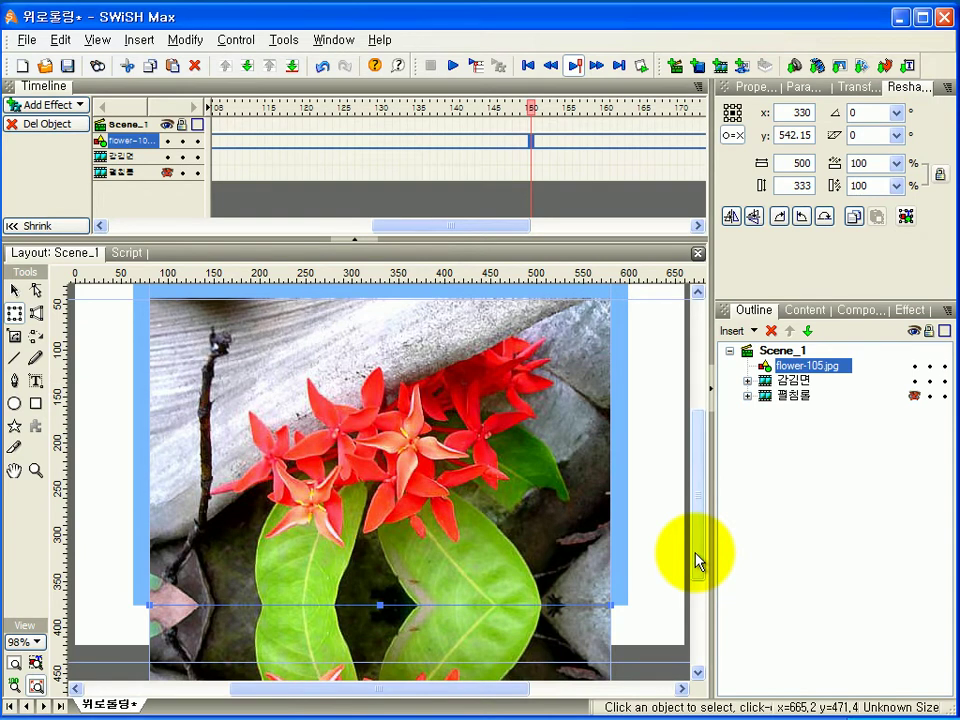
left_click_drag(697, 561, 703, 575)
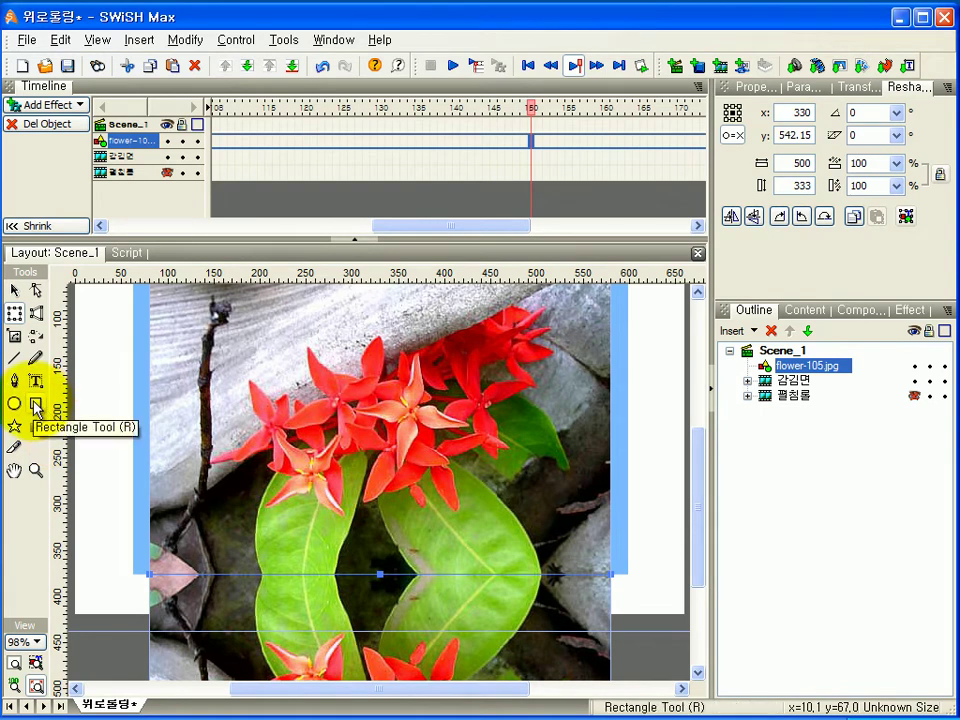
left_click(786, 350)
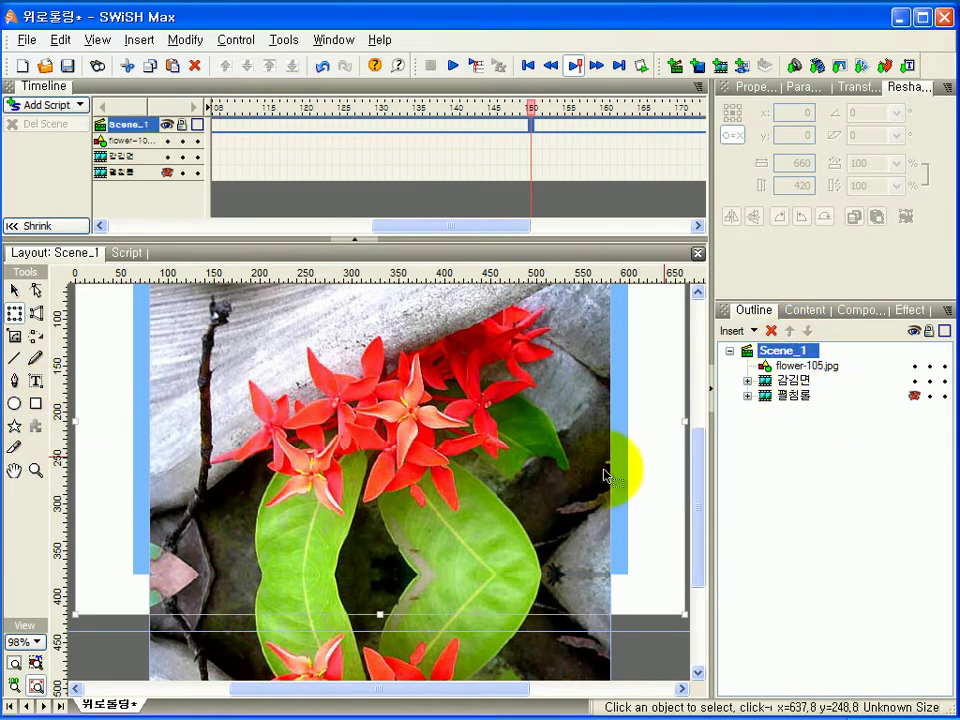
left_click(36, 403)
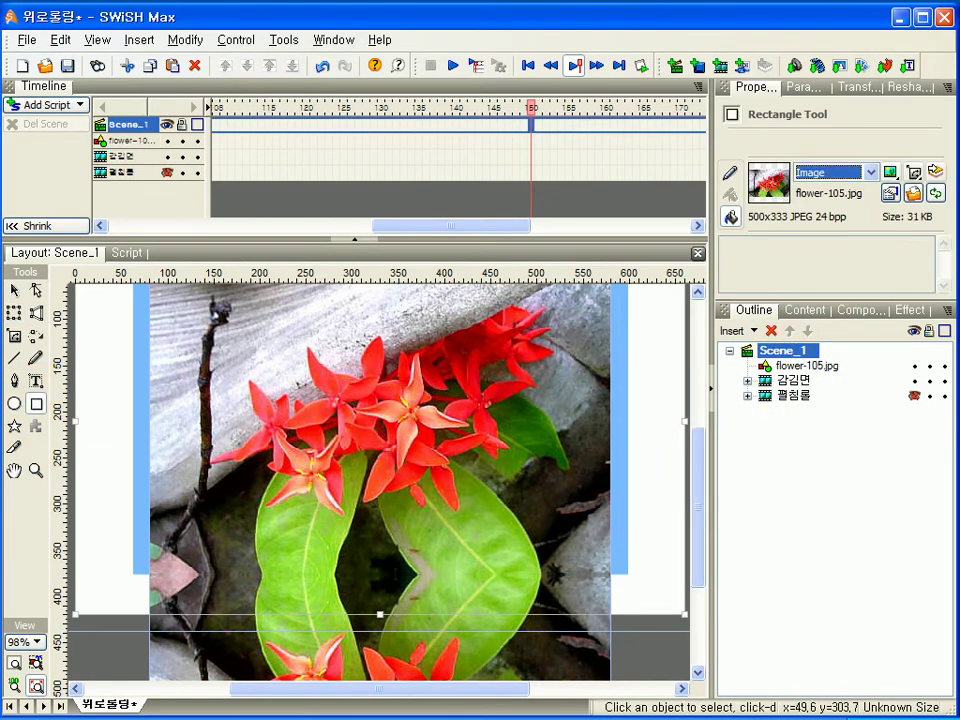
left_click(876, 174)
left_click(838, 200)
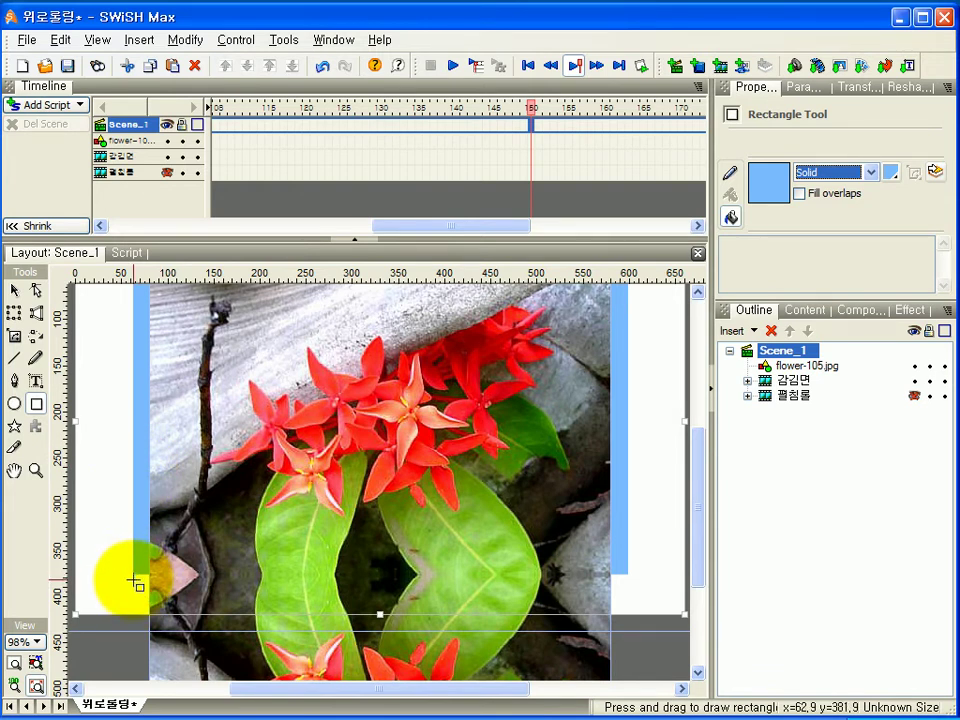
left_click_drag(135, 575, 636, 545)
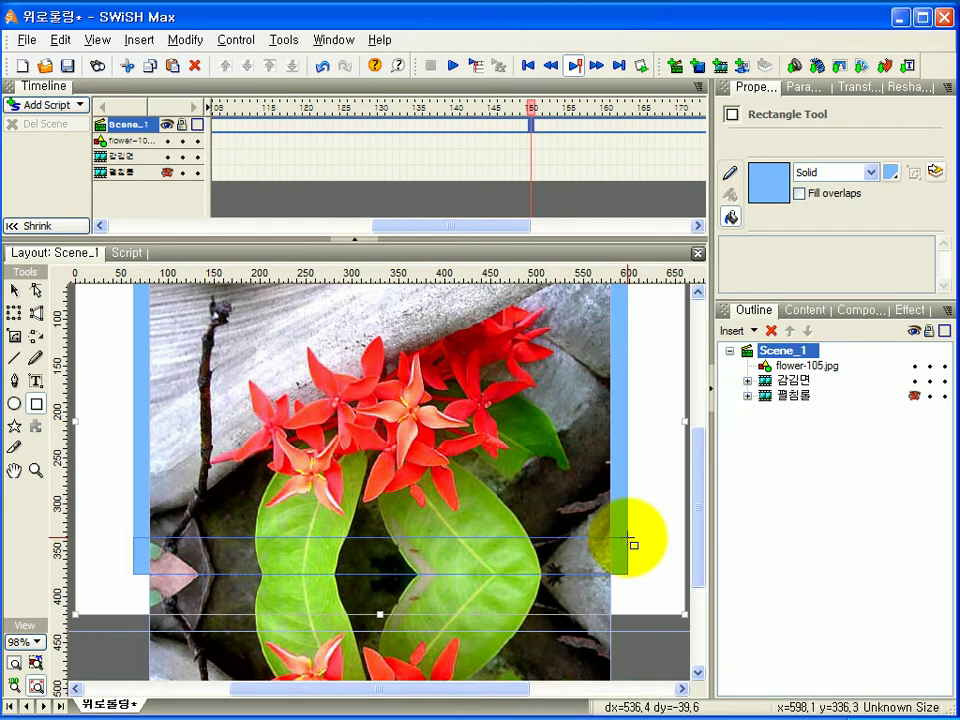
left_click_drag(629, 541, 629, 541)
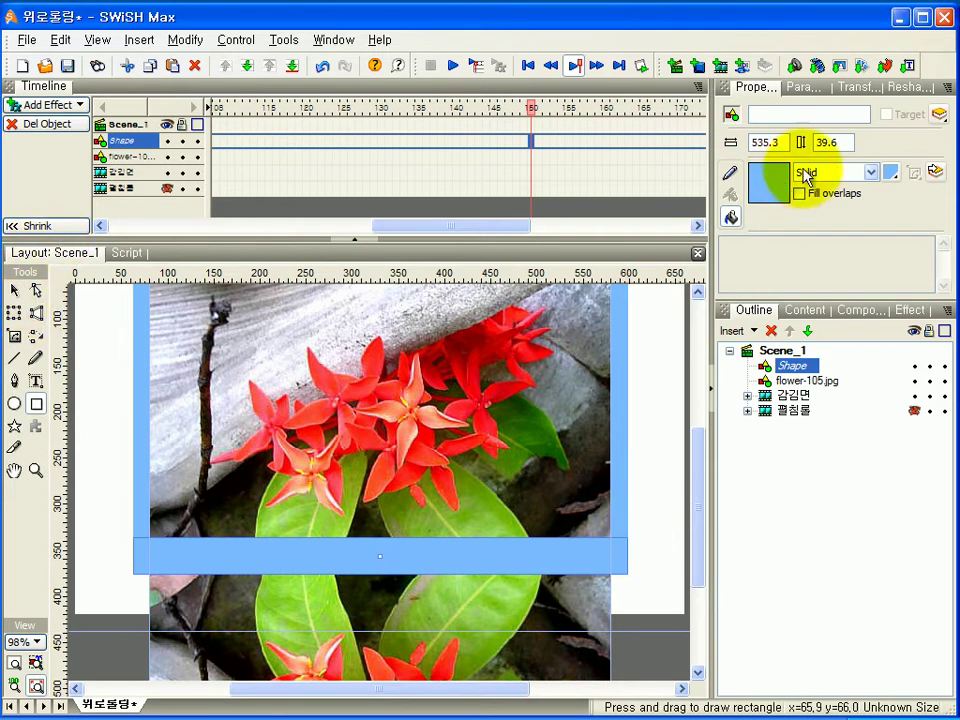
- Set the rectangle's height to 40 and realign it with the lower edge of the blue panel
double_click(847, 141)
type("40")
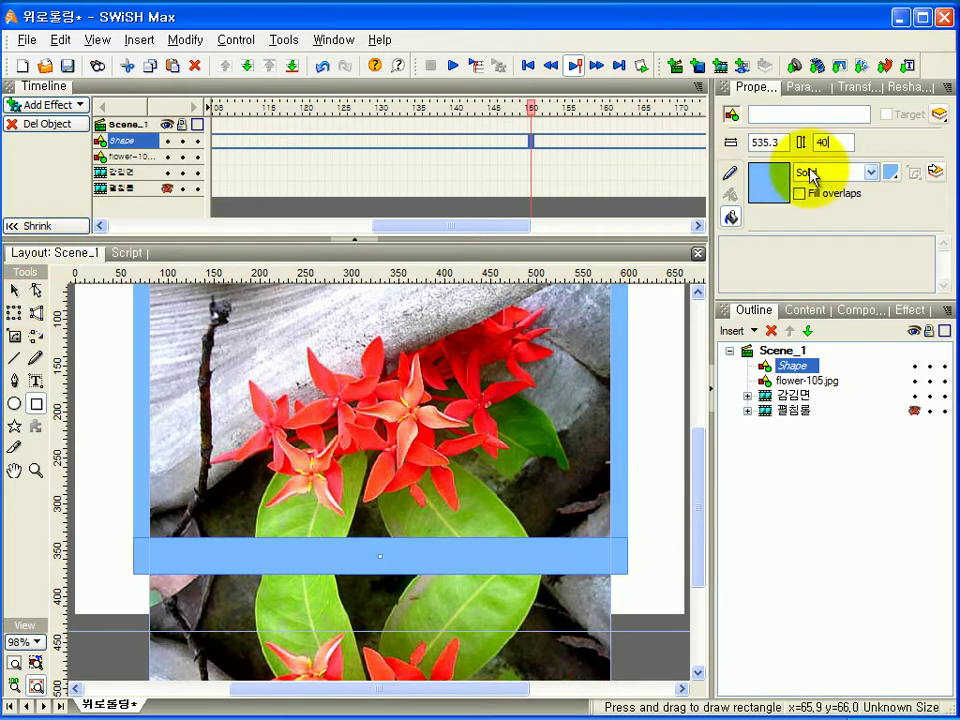
left_click(20, 290)
mouse_move(461, 559)
left_mouse_down()
mouse_move(462, 532)
mouse_move(461, 565)
left_mouse_up()
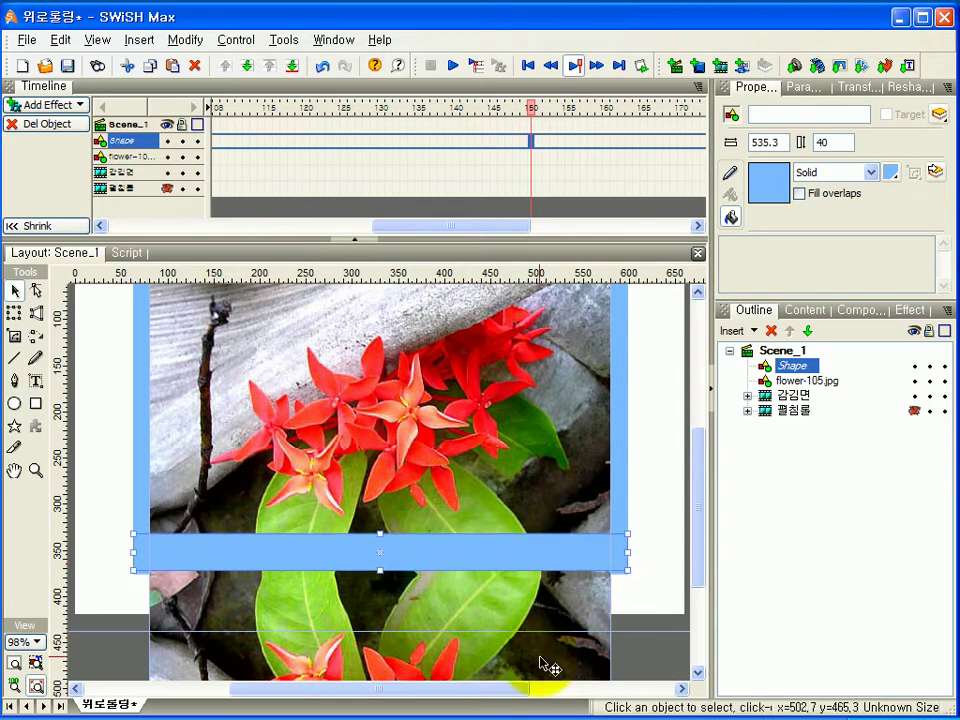
key("Down")
key("Down")
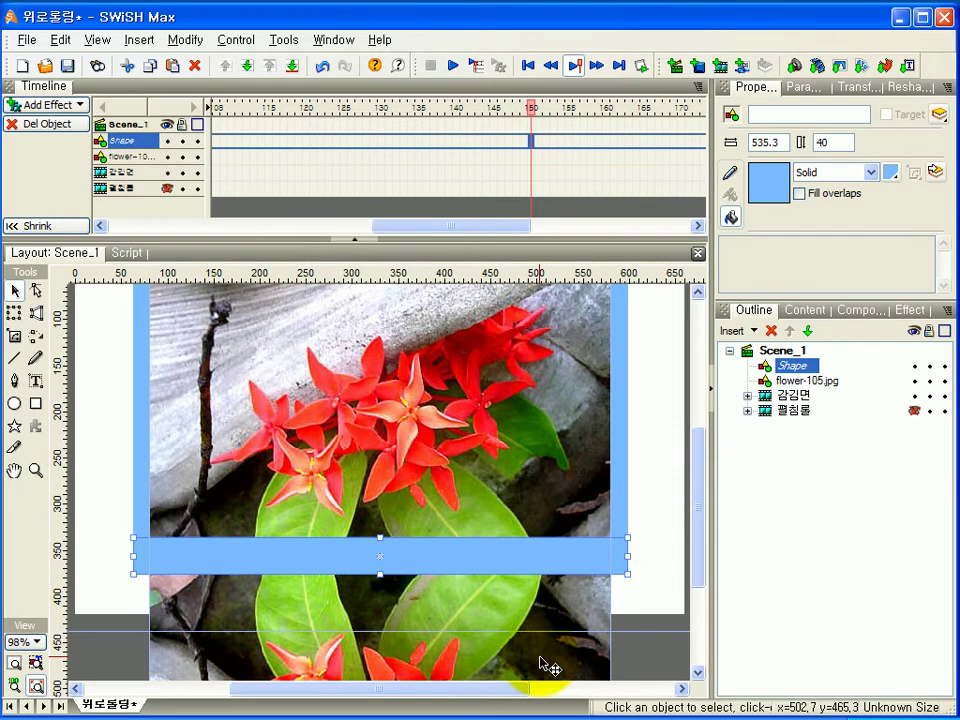
left_click(407, 561)
left_click(527, 545)
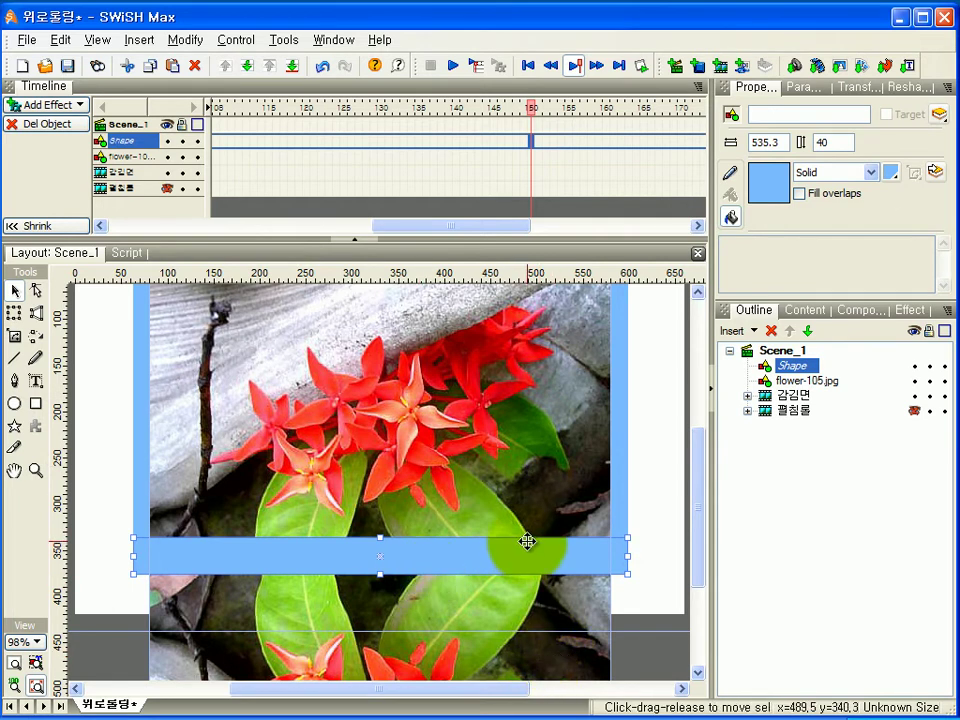
- Add a Move effect to the flipped flower-105.jpg ending at frame 150, moving it straight up until it sits directly above the original picture
left_click(800, 384)
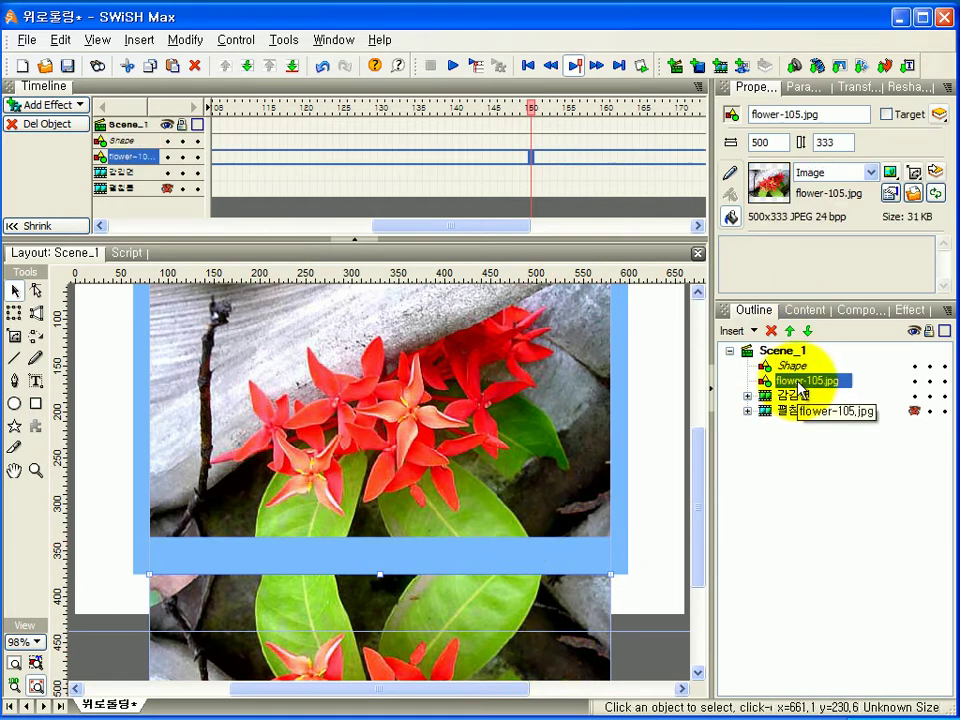
left_click_drag(694, 523, 698, 577)
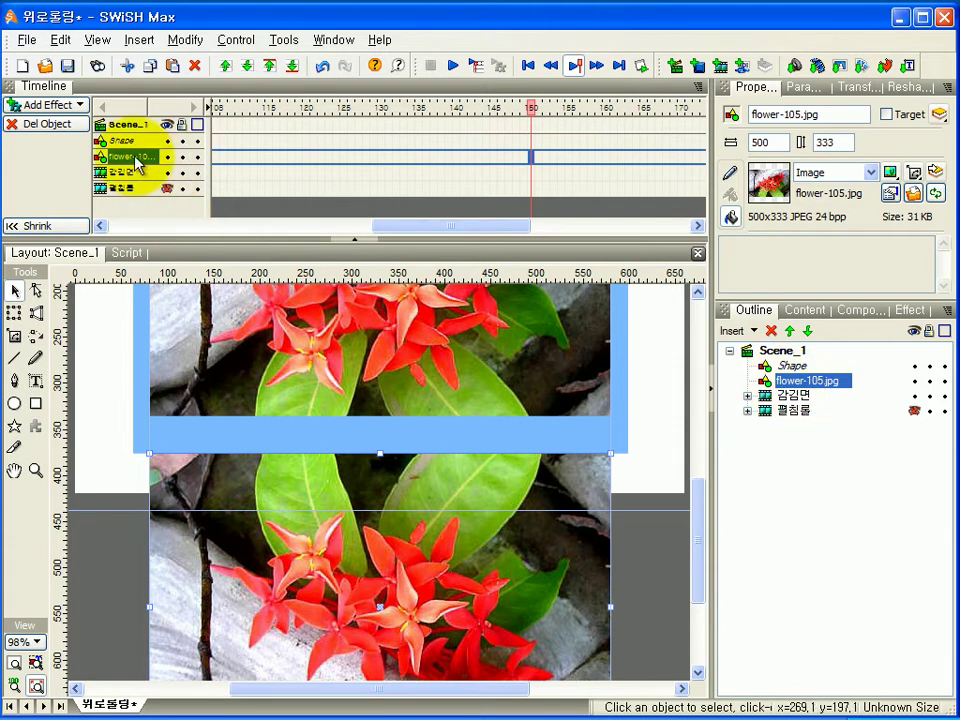
left_click(531, 157)
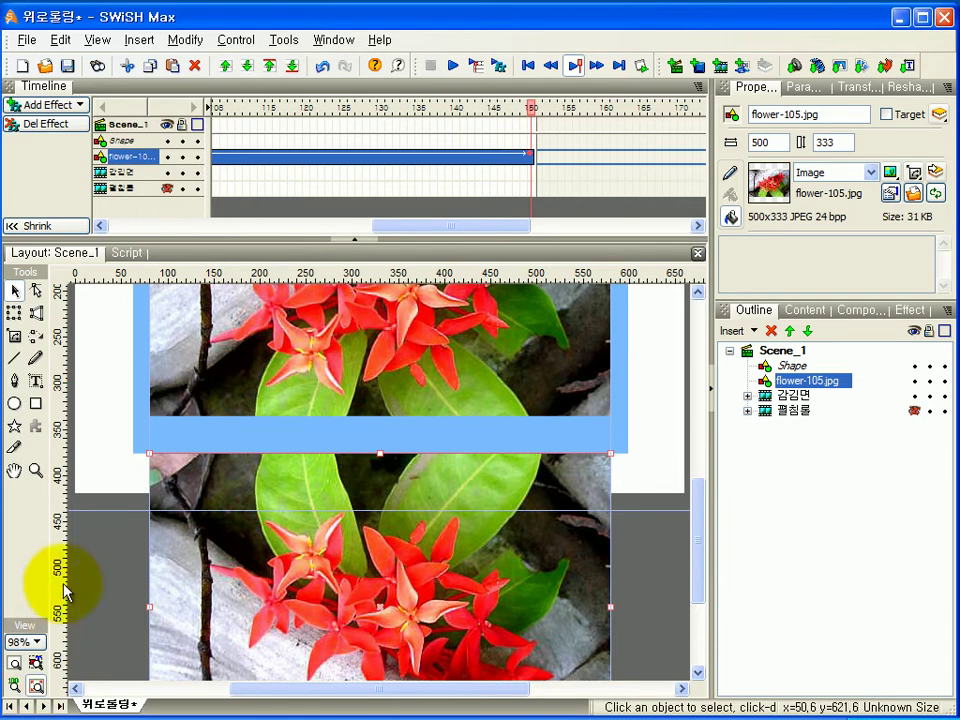
left_click(24, 642)
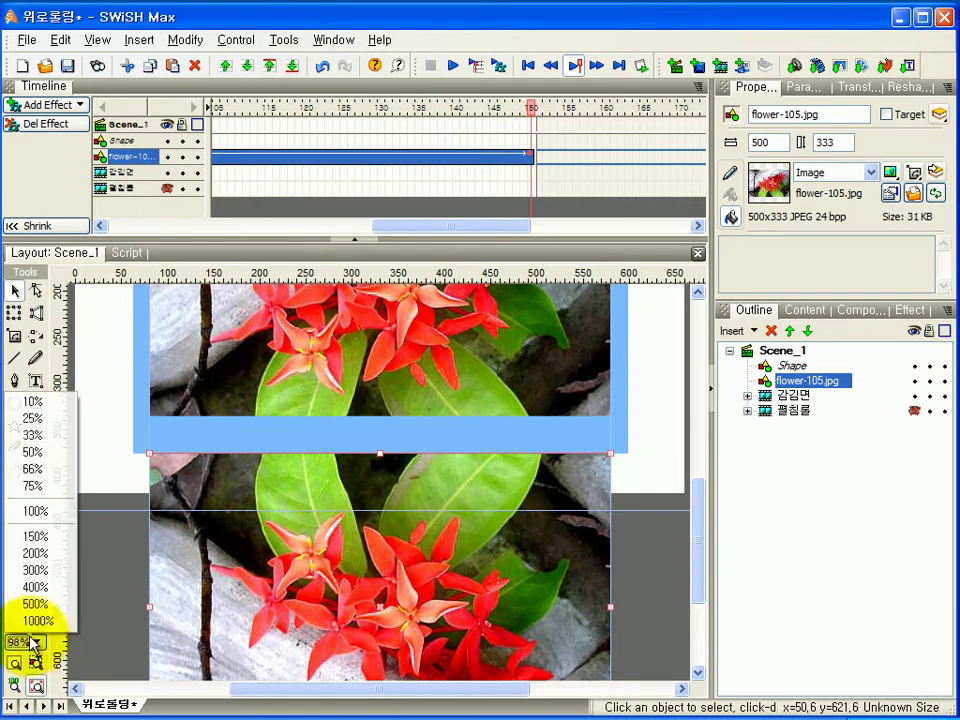
left_click(28, 454)
left_click_drag(696, 535, 690, 497)
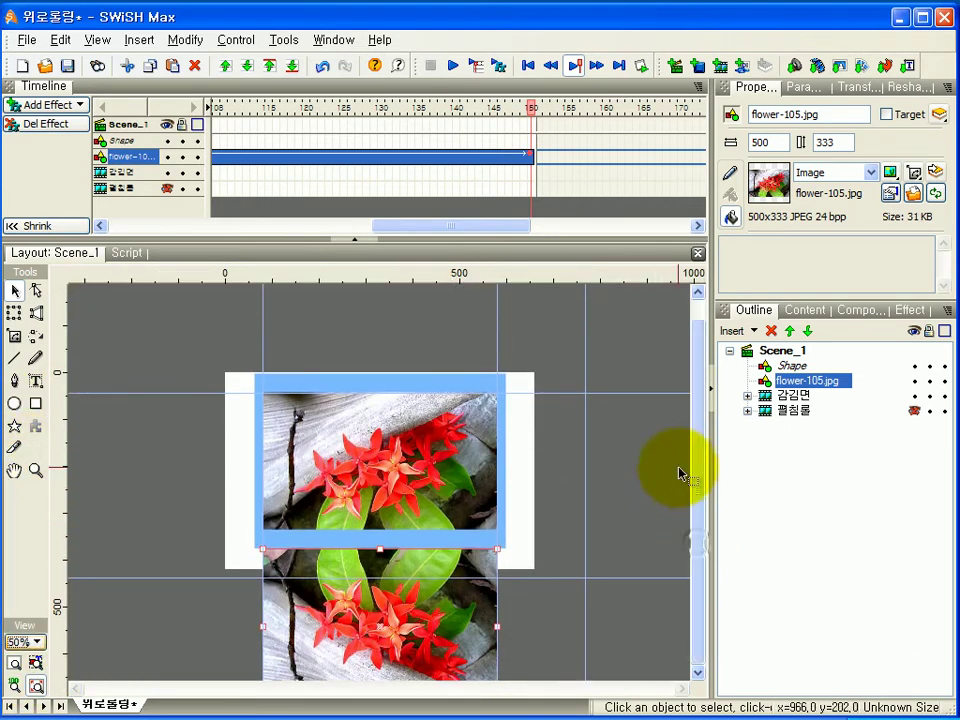
left_click(16, 315)
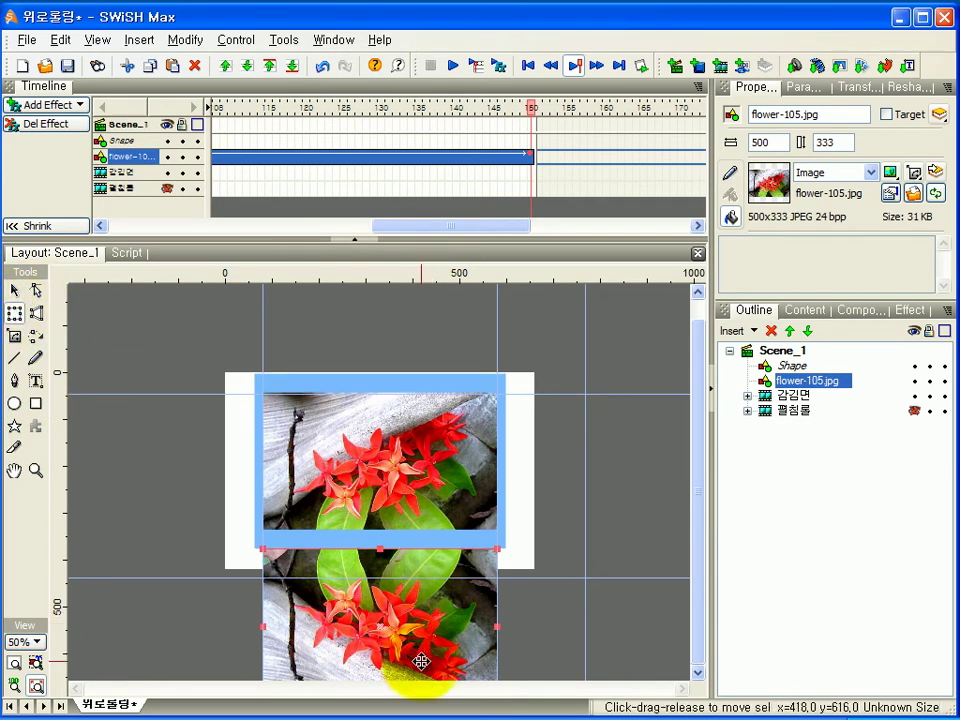
left_click_drag(421, 661, 417, 352)
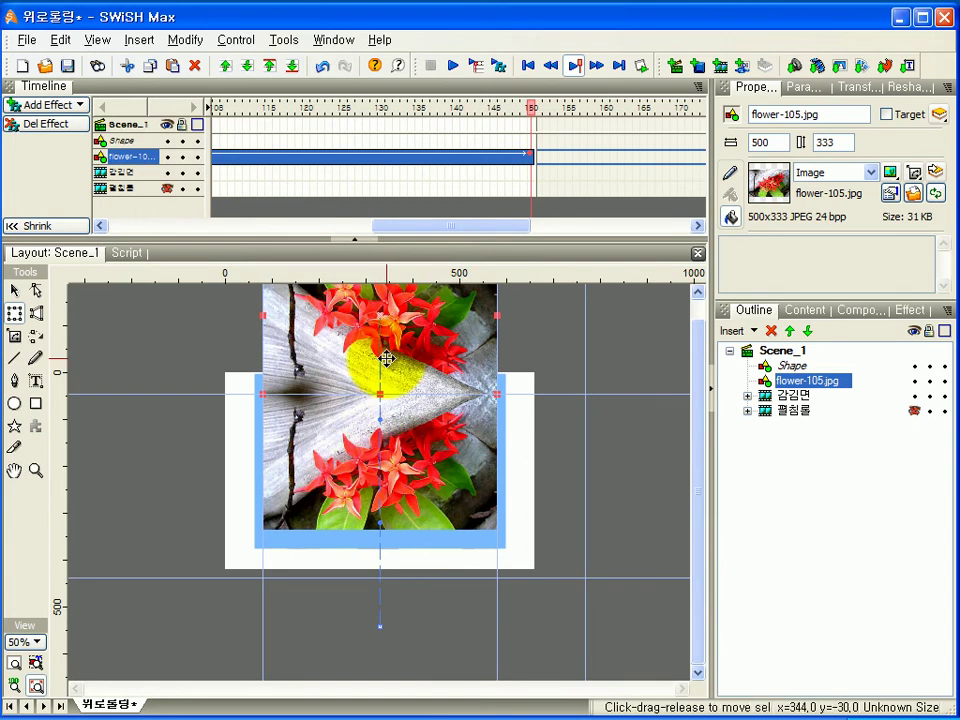
- Add a Move effect to the 40-high rectangle ending at frame 150, moving it straight up to the blue panel's upper edge
left_click(787, 367)
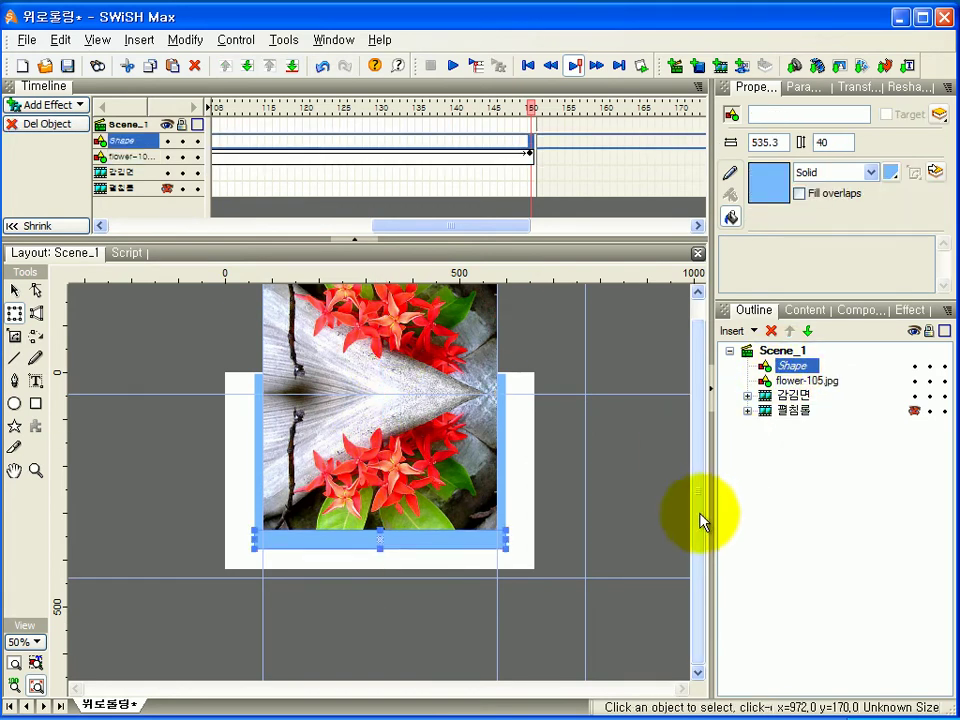
scroll(698, 505, "up", 1)
left_click(533, 142)
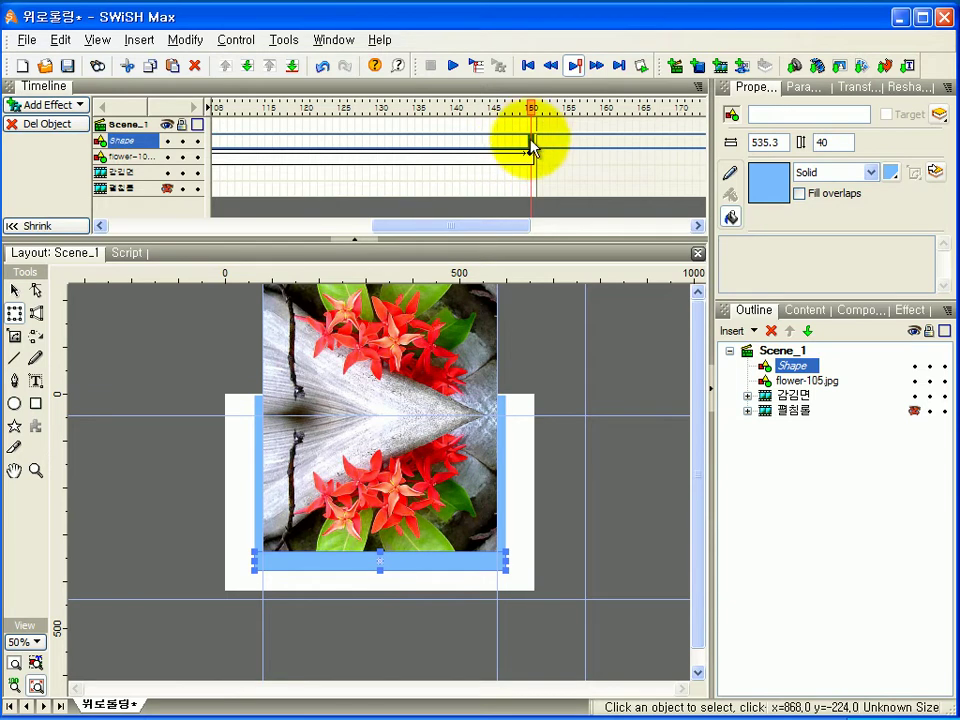
double_click(533, 142)
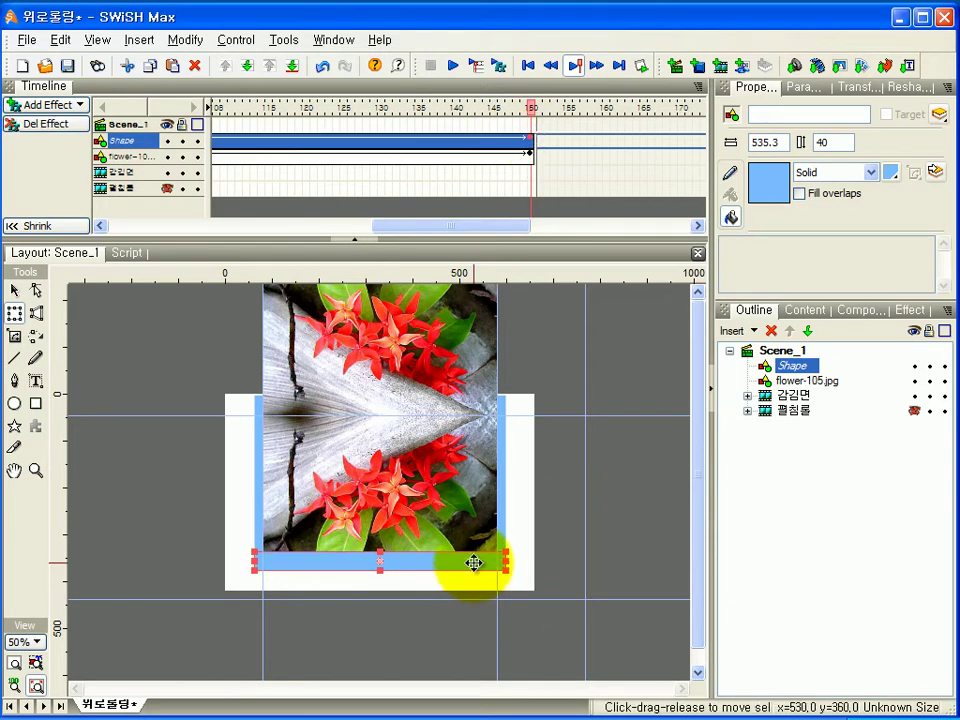
left_click_drag(471, 559, 465, 407)
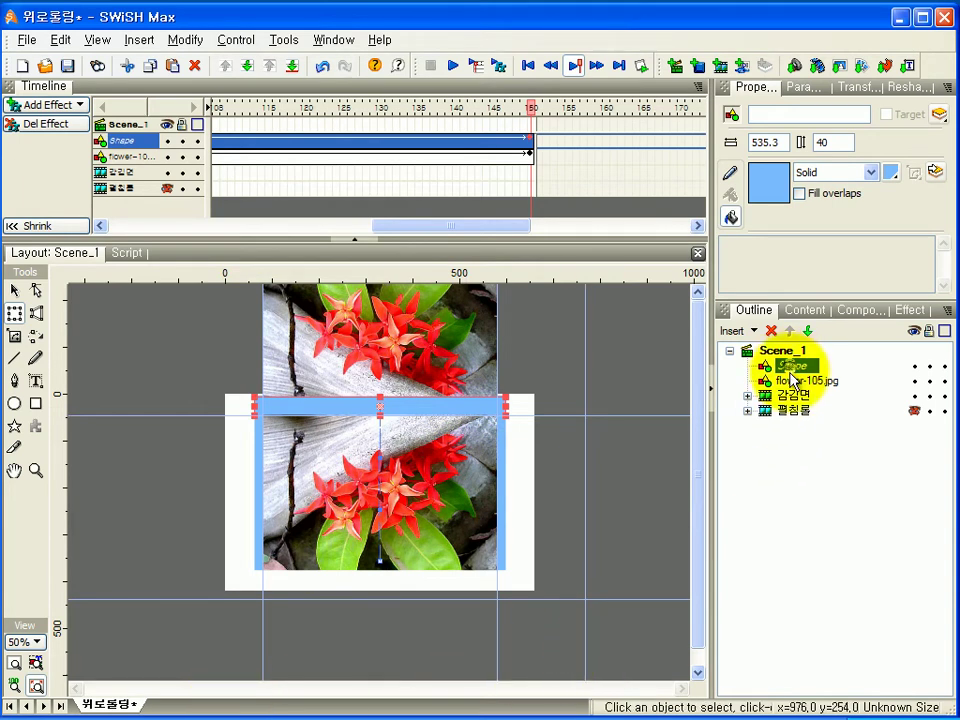
- Place the rectangle beneath flower-105.jpg in the stacking order and group the two as a movie clip
left_click_drag(790, 370, 792, 380)
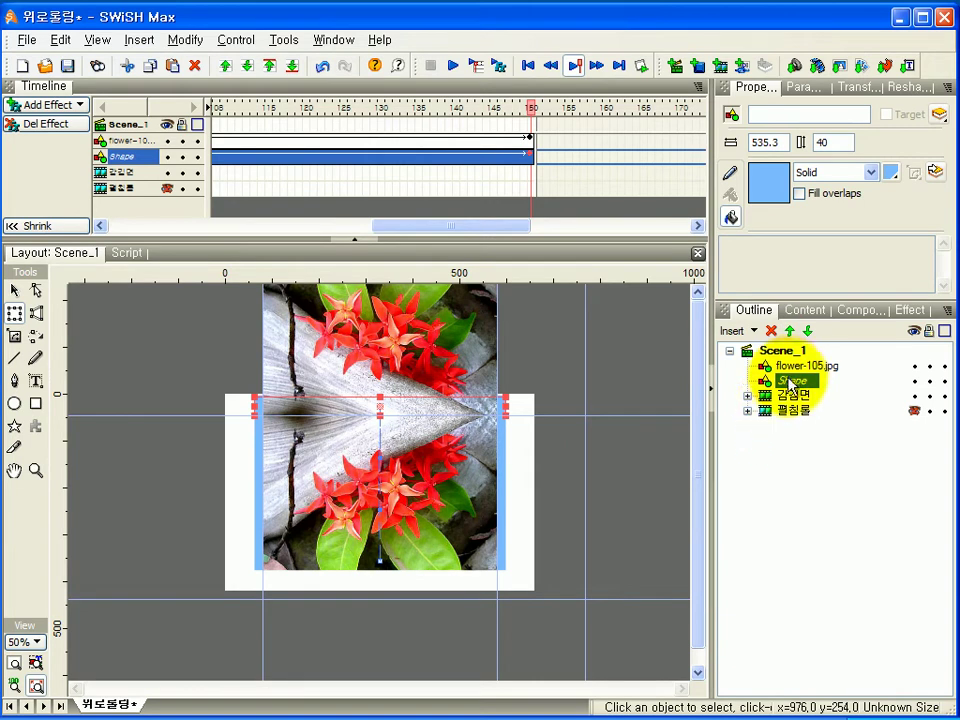
left_click(790, 367, "ctrl")
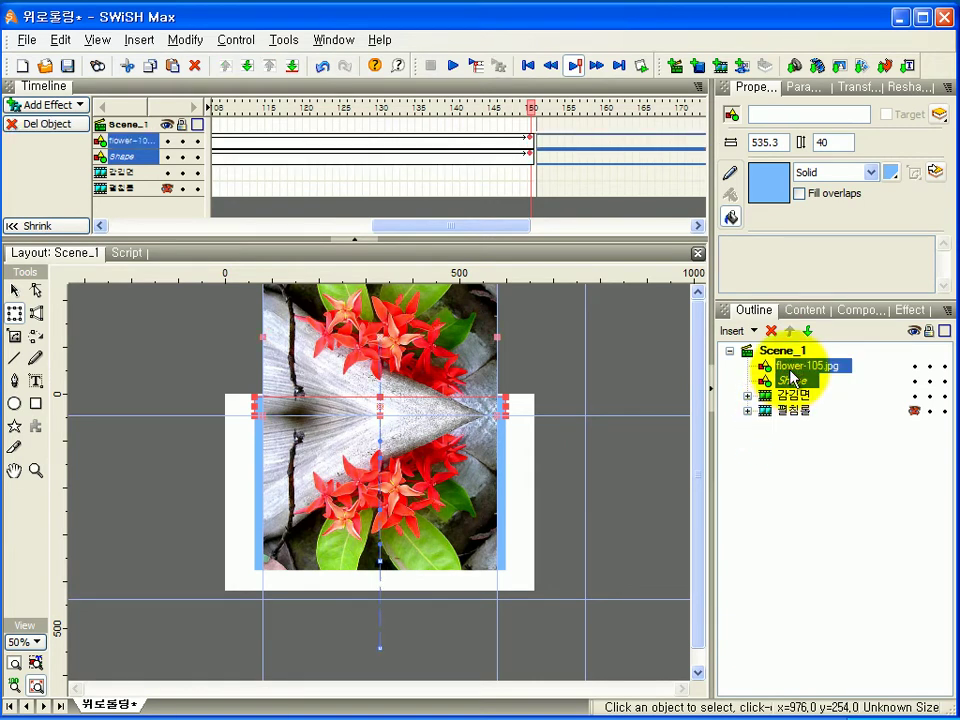
right_click(791, 378)
mouse_move(804, 499)
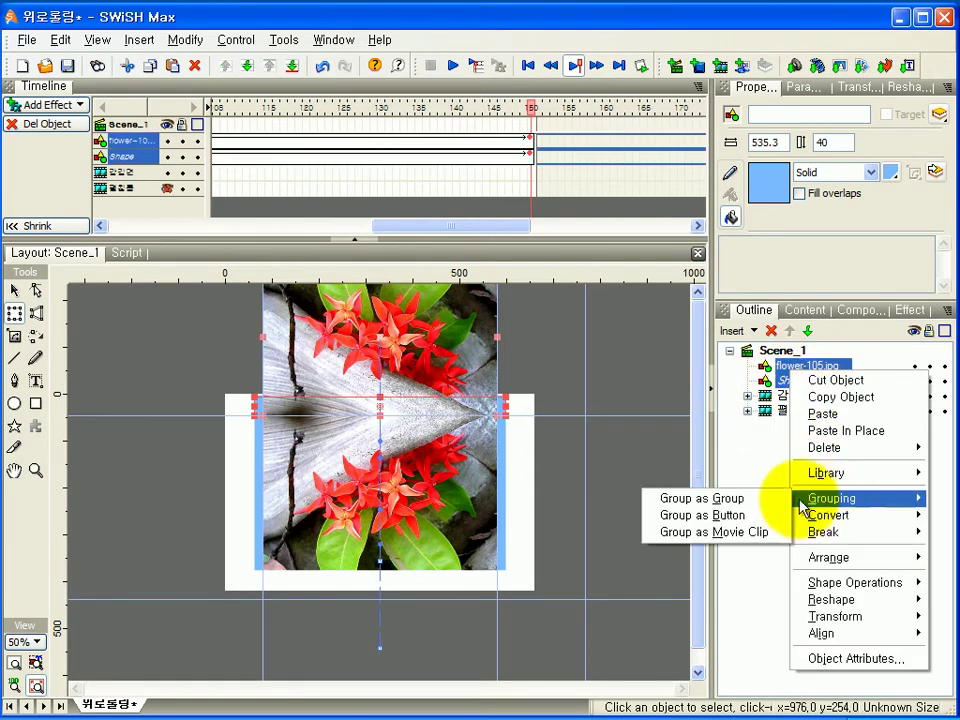
left_click(752, 532)
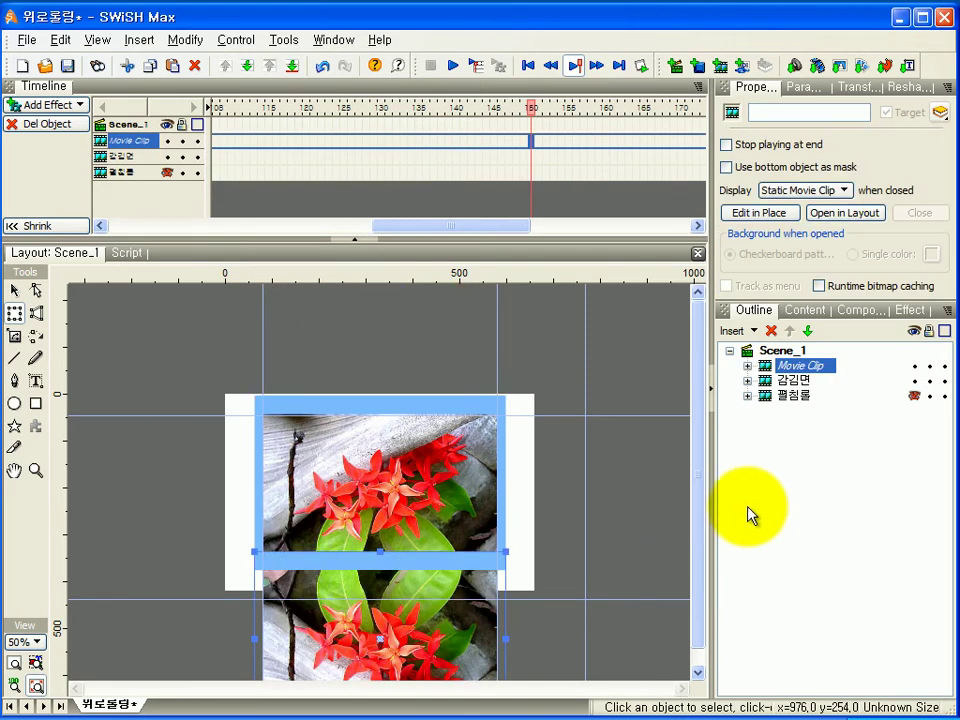
- Make the new movie clip use its bottom object as mask and name it 감김봉
left_click(727, 167)
left_click(729, 167)
left_click(754, 112)
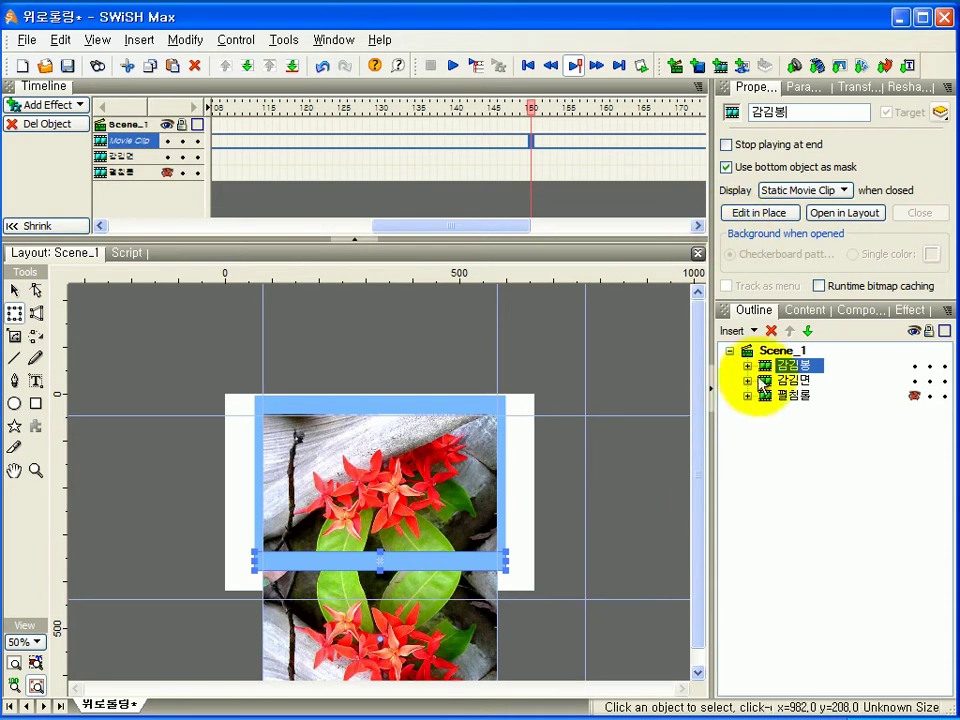
left_click(790, 381)
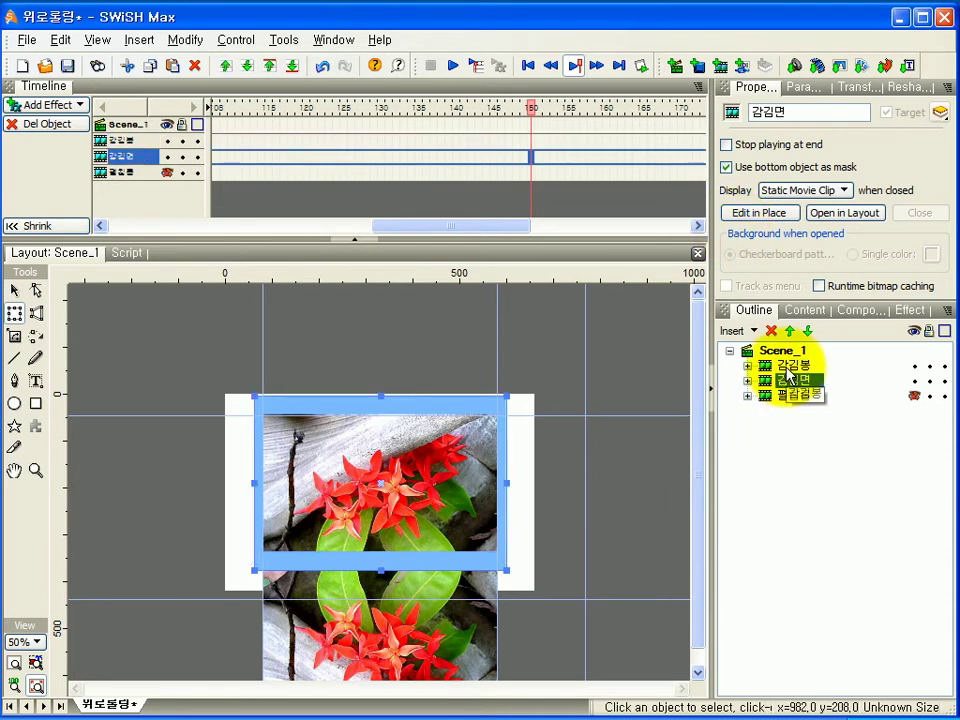
left_click(789, 373, "ctrl")
right_click(789, 375)
mouse_move(816, 524)
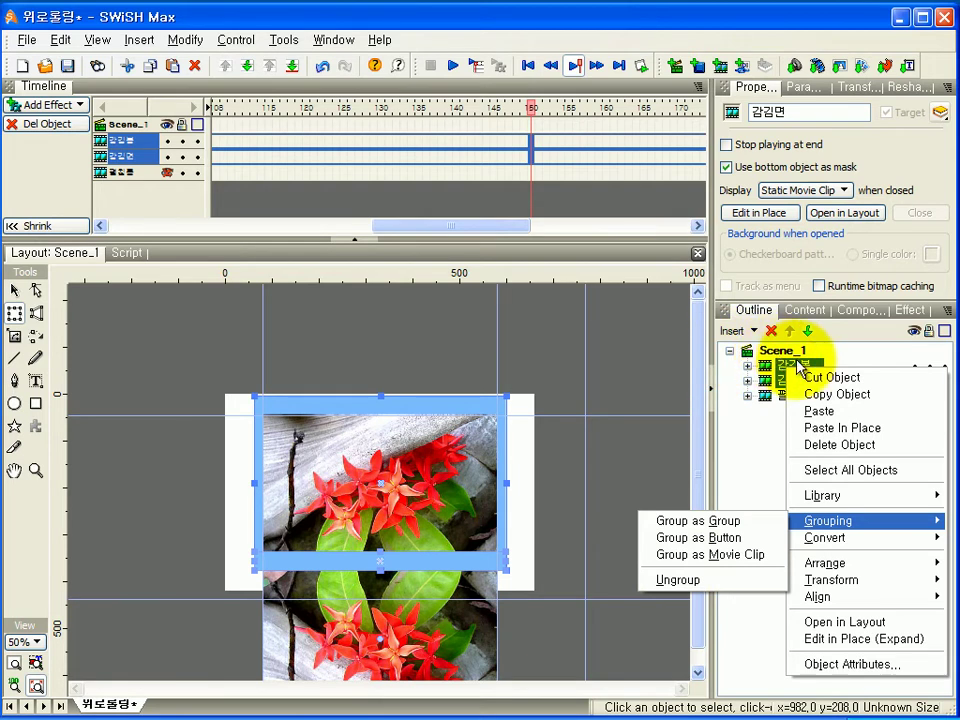
left_click(745, 366)
left_click(747, 367)
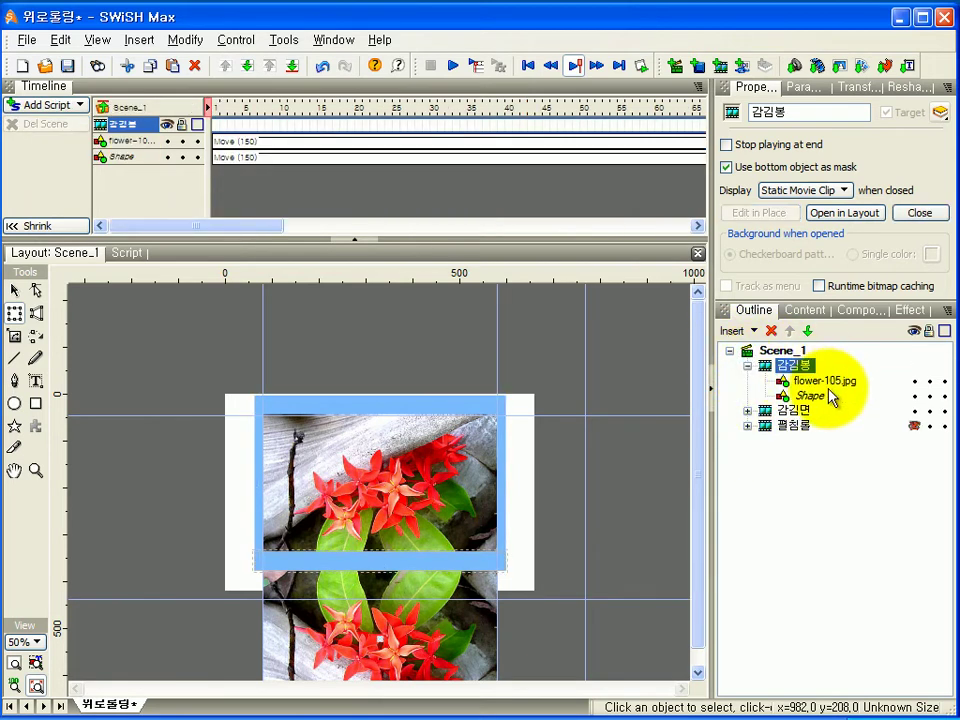
left_click(747, 366)
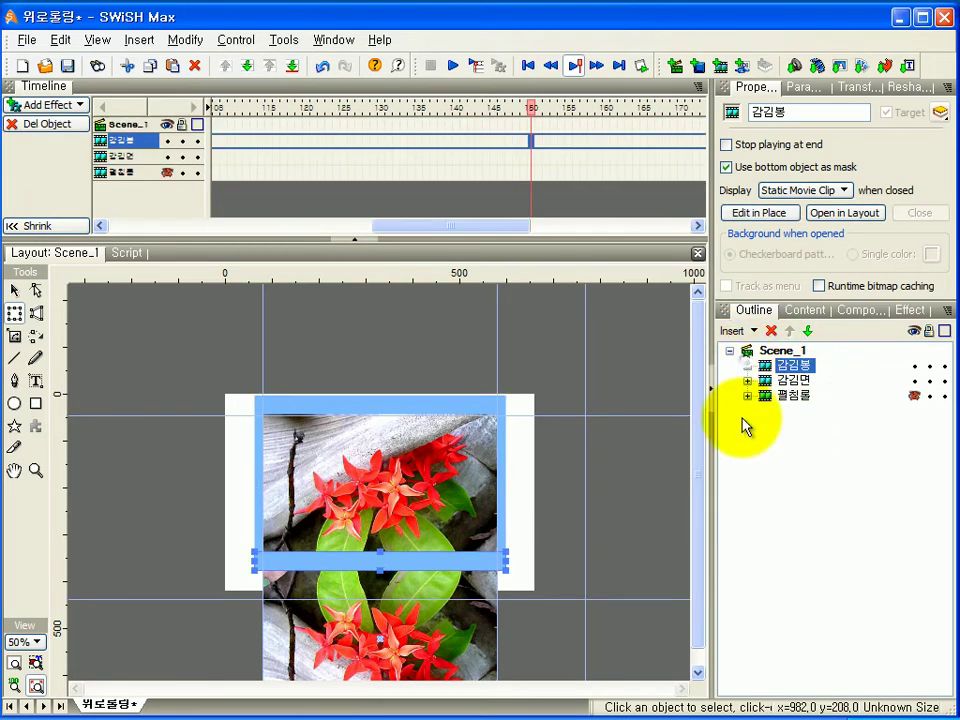
- Group the movie clips 감김봉 and 감김면 together as a movie clip and name it 감김롤
left_click(785, 381, "ctrl")
right_click(789, 370)
mouse_move(823, 521)
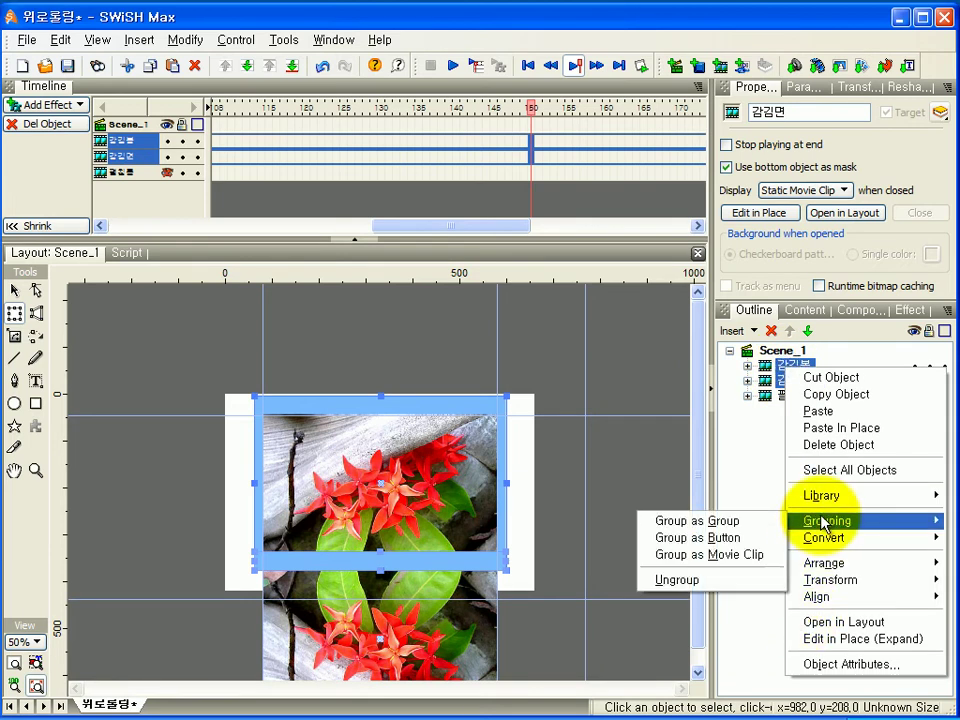
left_click(737, 556)
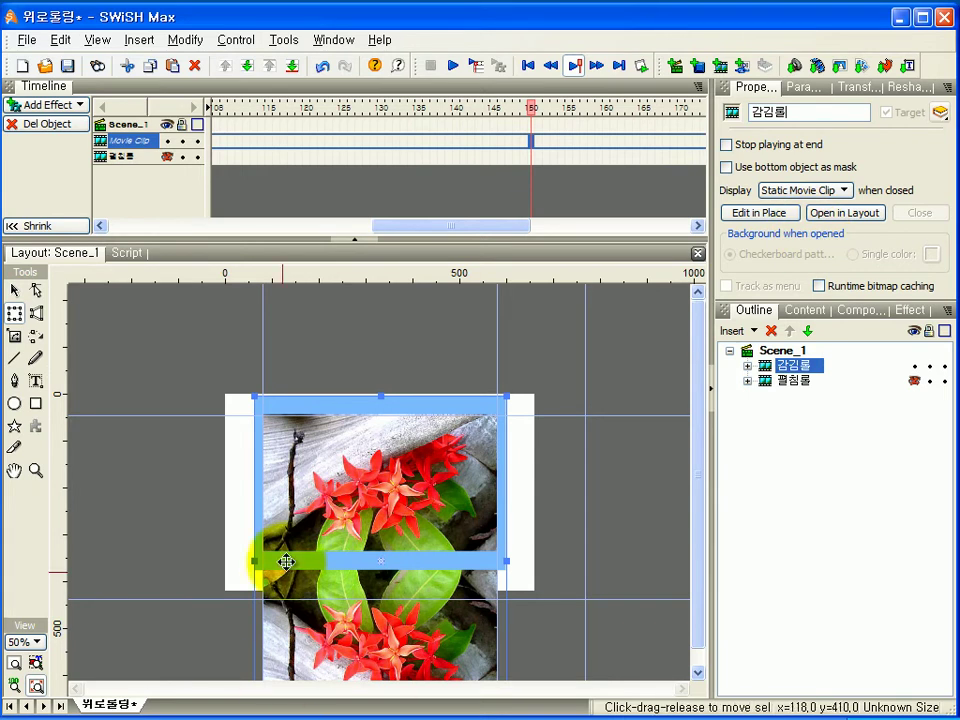
- Fit the scene in the layout view and preview the movie, stopping playback at the end
left_click(14, 668)
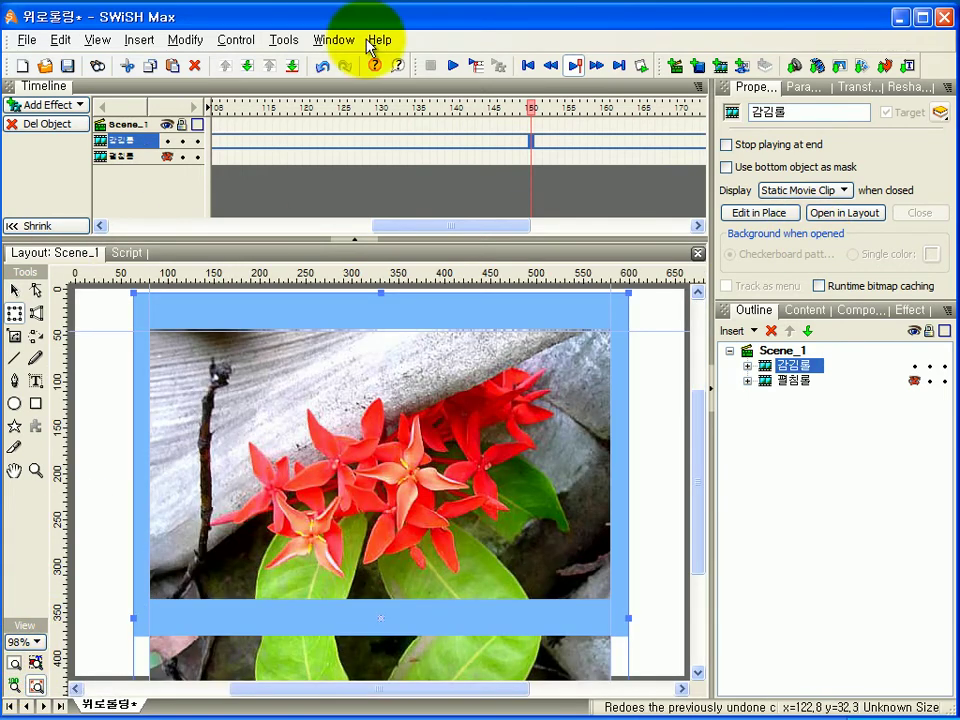
left_click(454, 68)
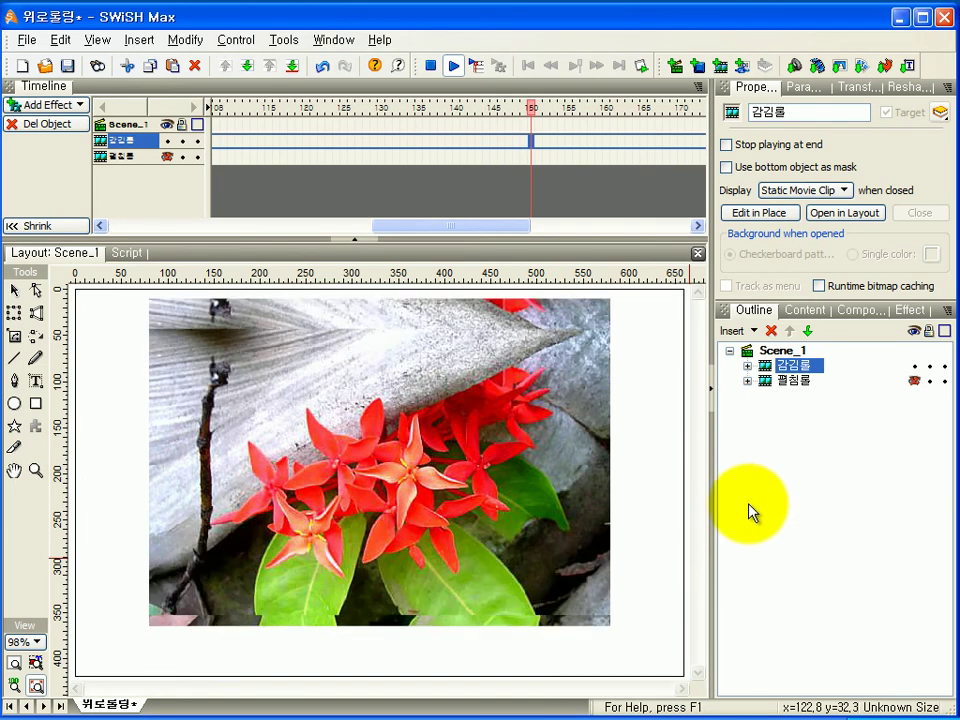
left_click(432, 68)
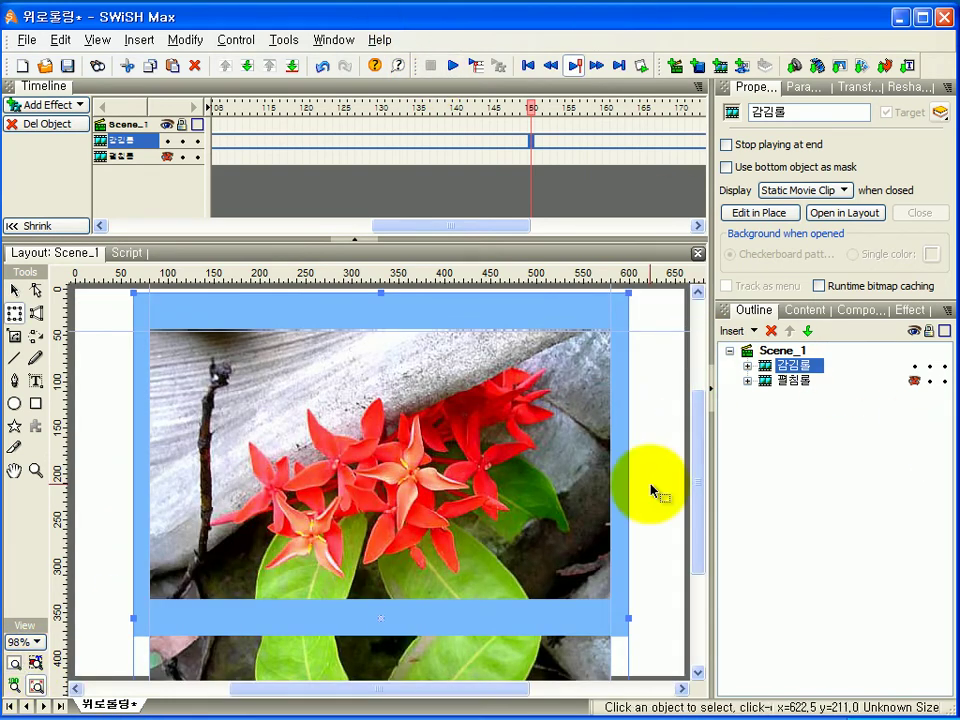
- Import the image flower-105.jpg from the Roll 만들기 folder and place it between 감김롤 and 펼침롤 in the stacking order
left_click(755, 333)
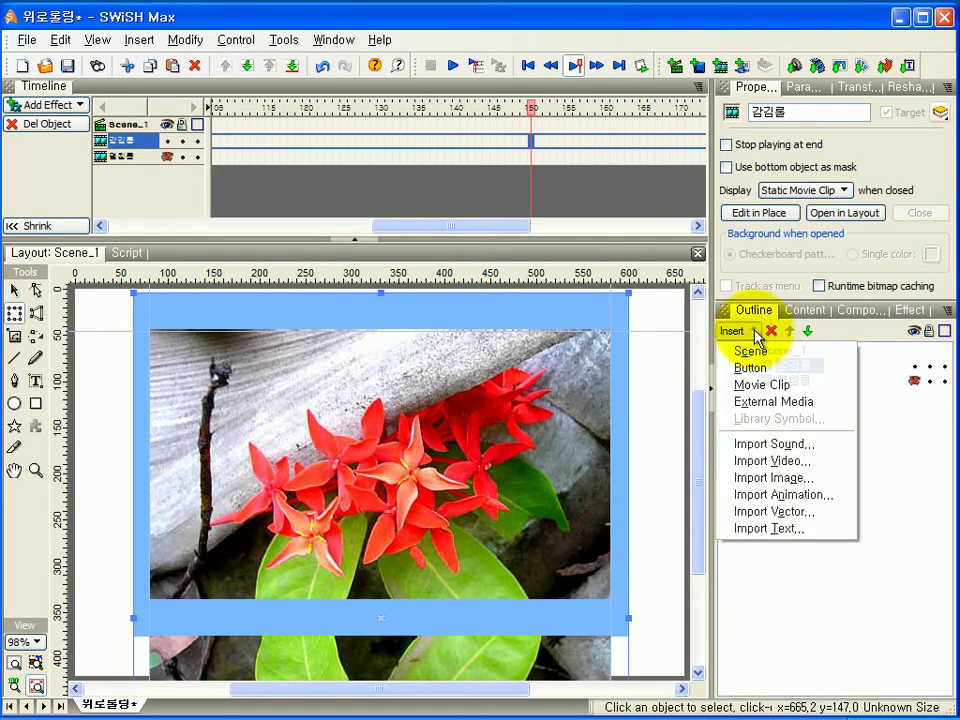
left_click(772, 477)
left_click_drag(563, 225, 563, 375)
left_click(400, 330)
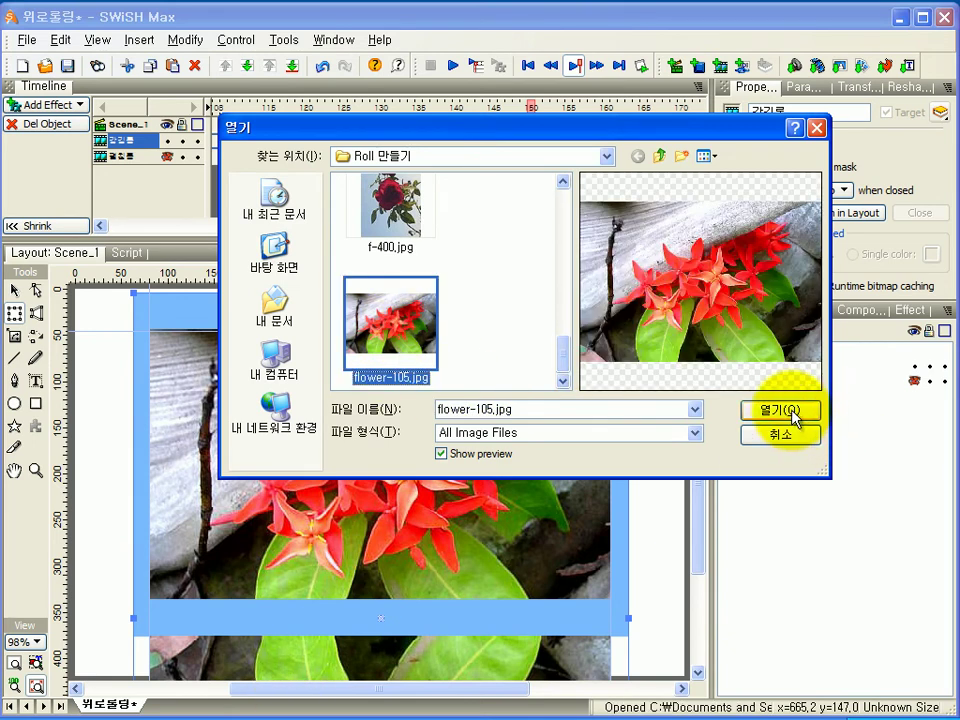
left_click(793, 411)
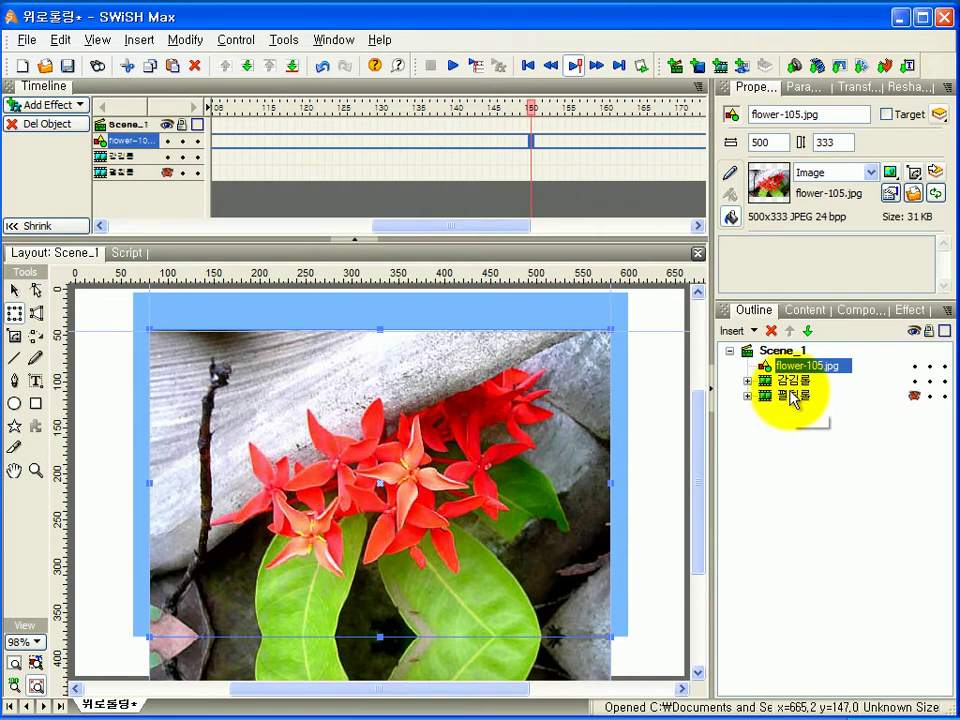
left_click_drag(793, 368, 800, 392)
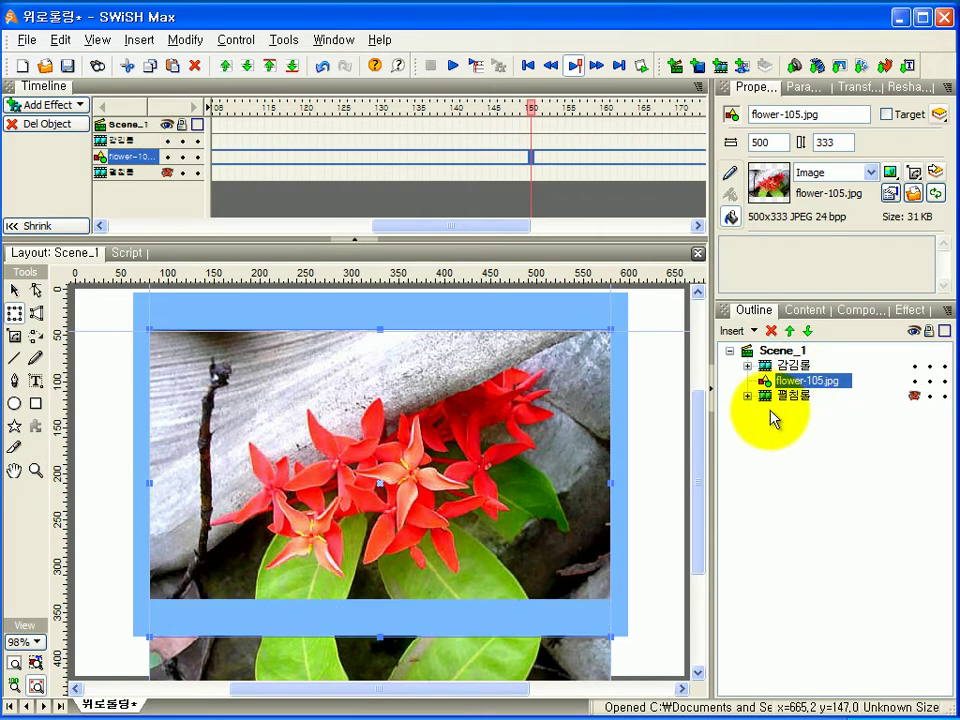
- Add a Place effect to the movie clip 펼침롤 at frame 1 of the scene
left_click_drag(484, 226, 180, 229)
left_click(218, 172)
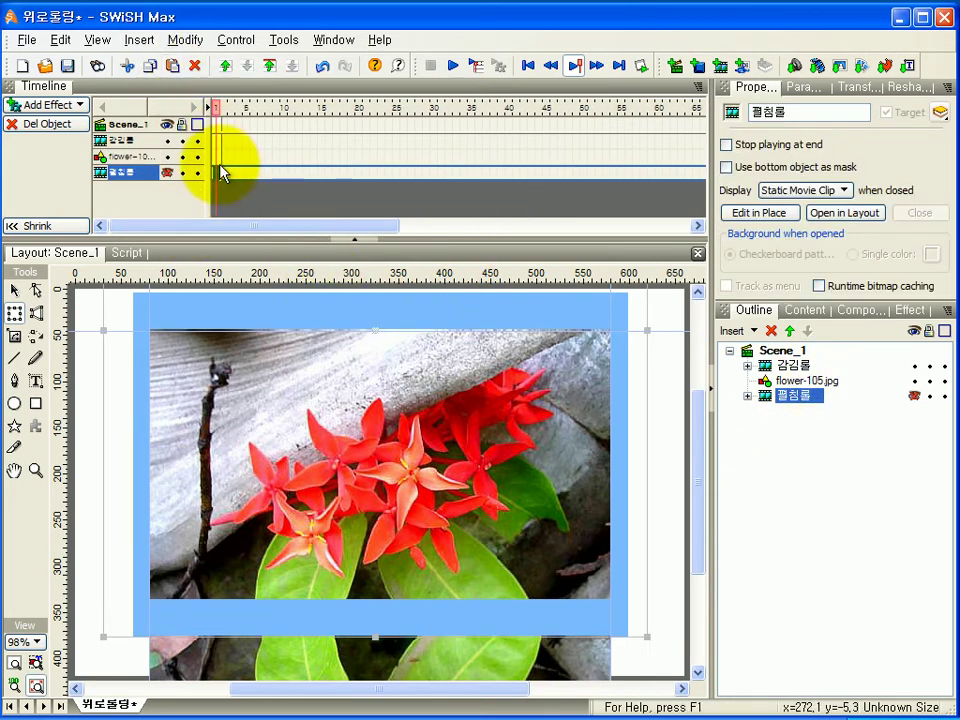
right_click(216, 171)
left_click(249, 324)
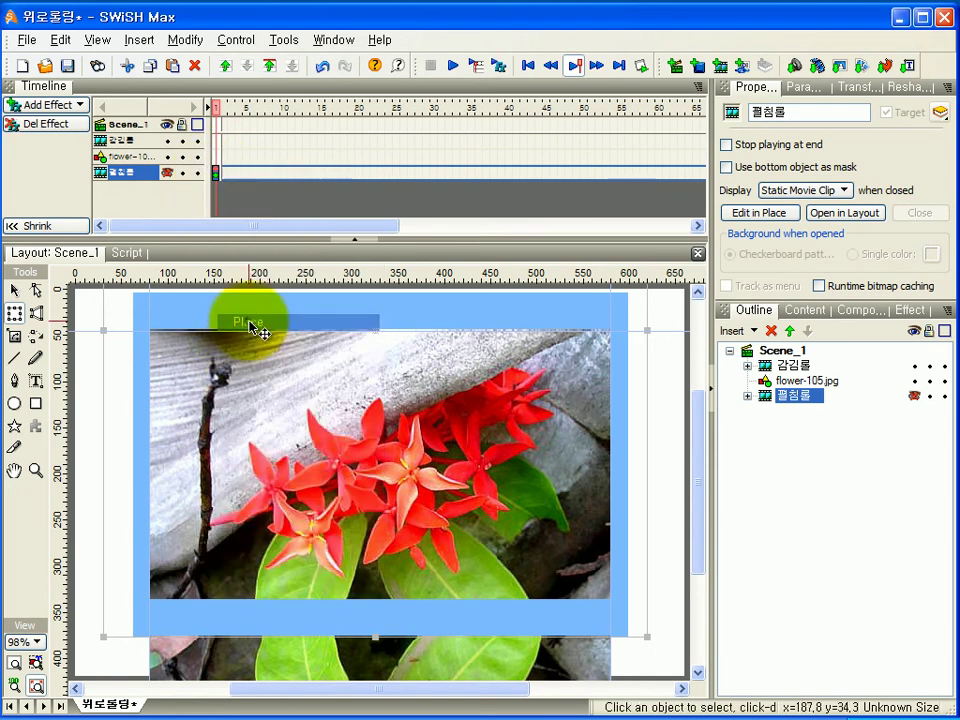
- Add a Remove effect to the movie clip 펼침롤 at frame 151
left_click_drag(221, 231, 534, 236)
left_click(533, 176)
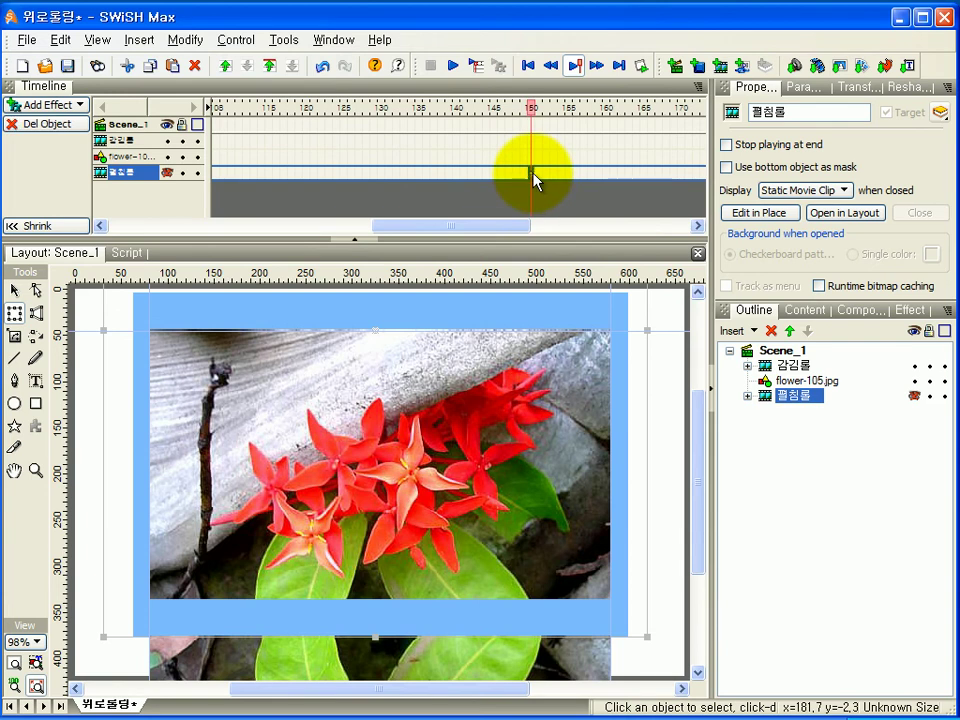
right_click(533, 178)
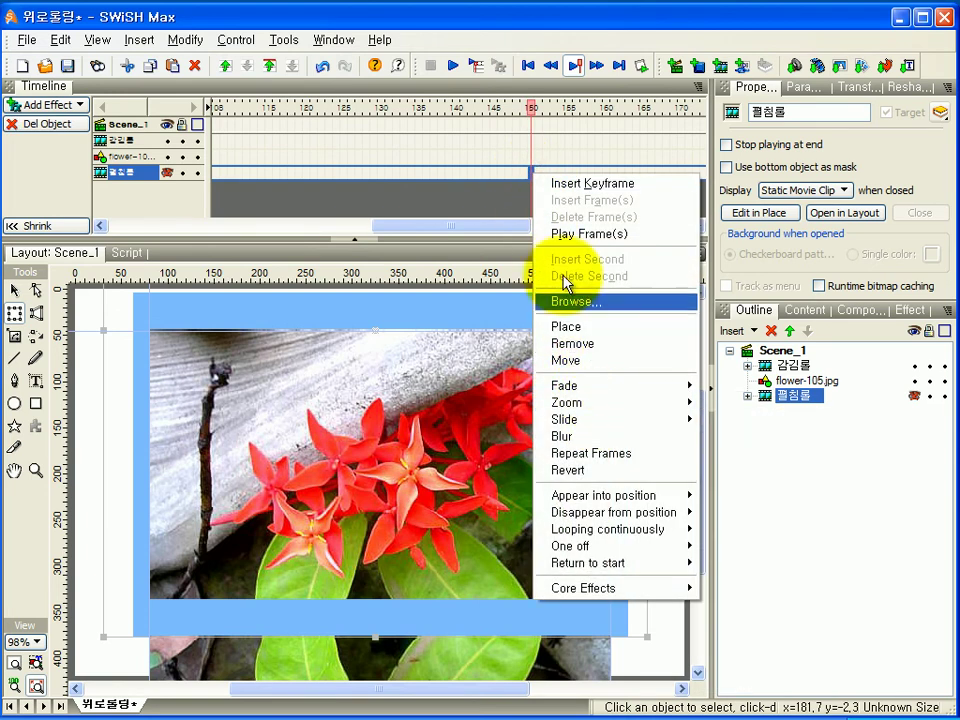
left_click(538, 177)
right_click(538, 177)
left_click(592, 343)
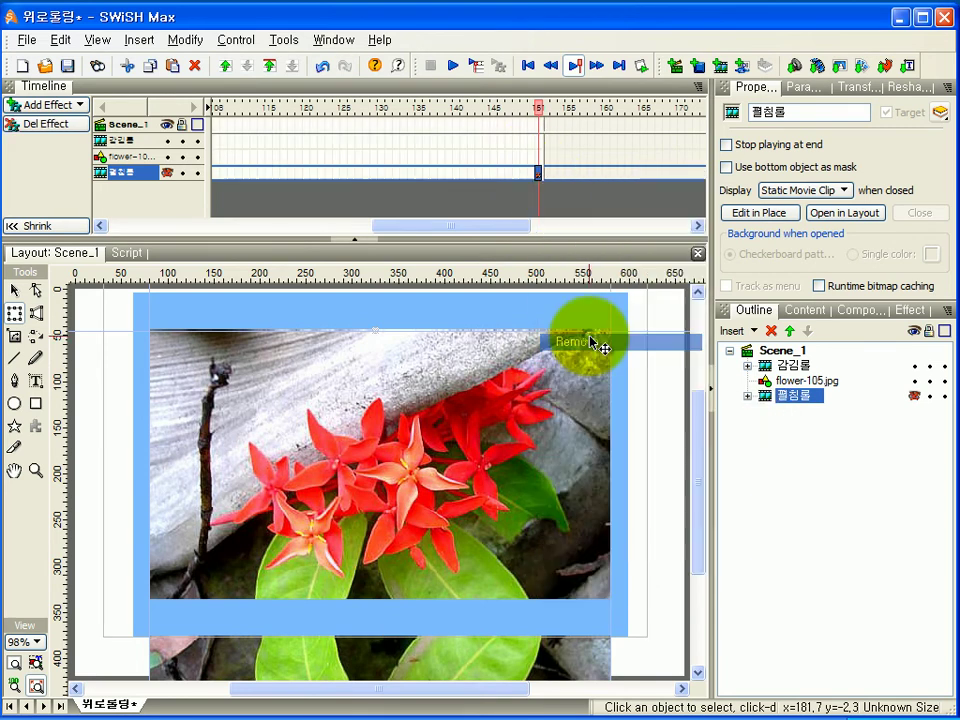
- Add a Place effect to flower-105.jpg at frame 151 and a Remove effect at frame 251
left_click(538, 157)
right_click(537, 157)
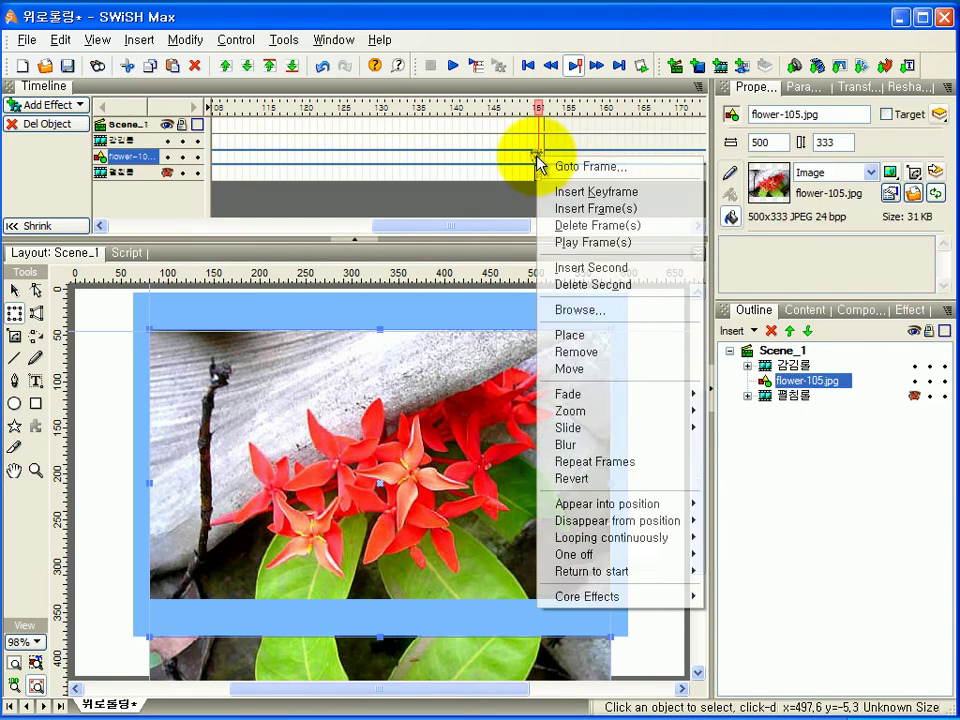
left_click(594, 341)
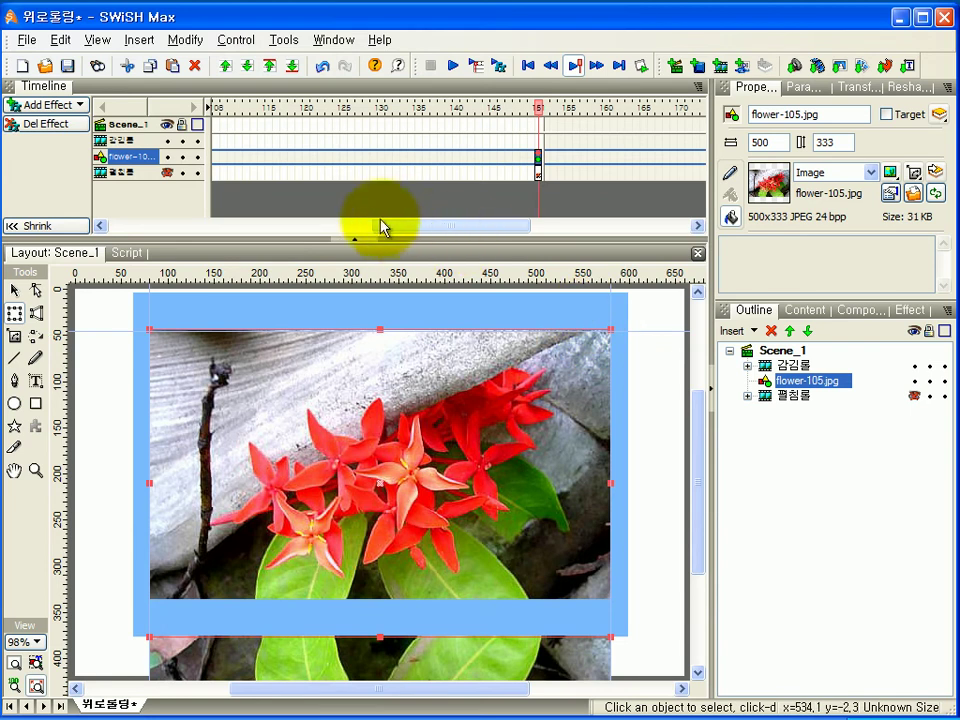
left_click_drag(389, 233, 574, 227)
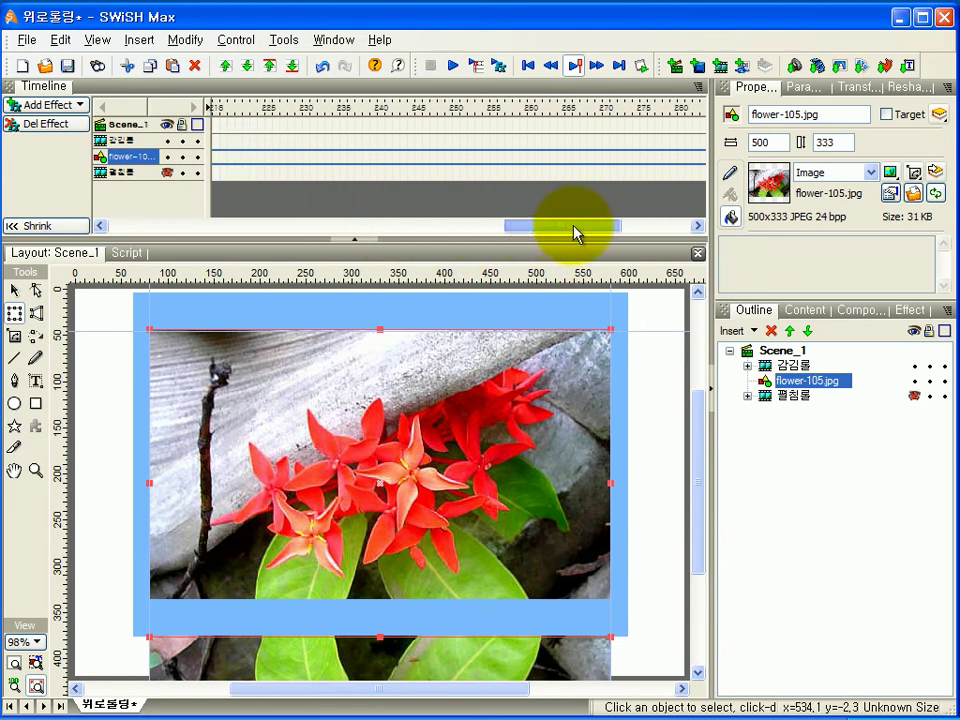
right_click(465, 157)
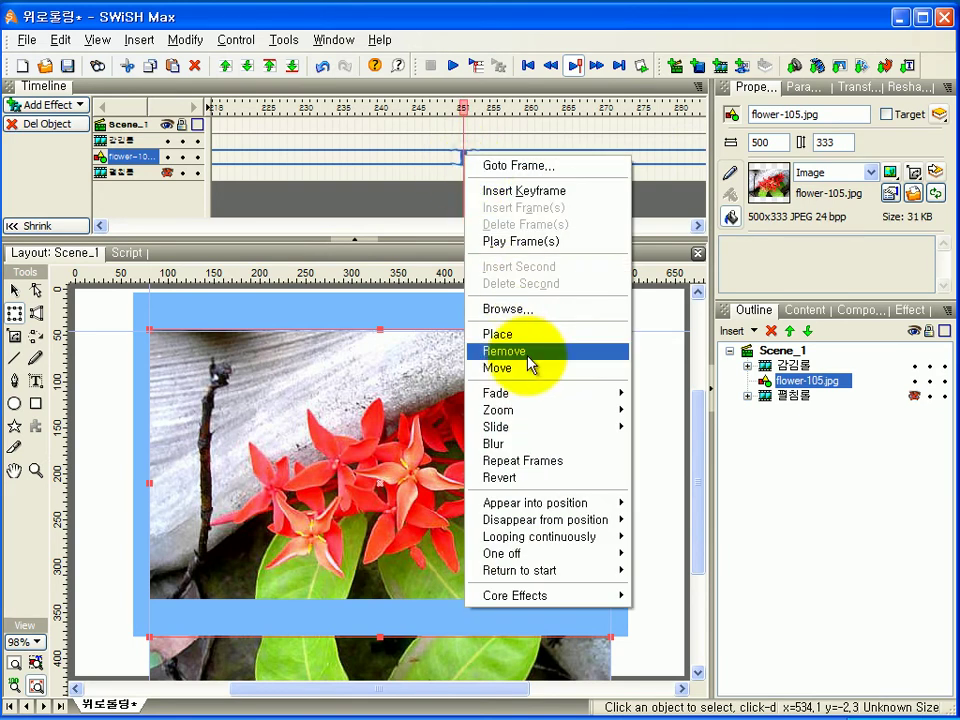
left_click(528, 355)
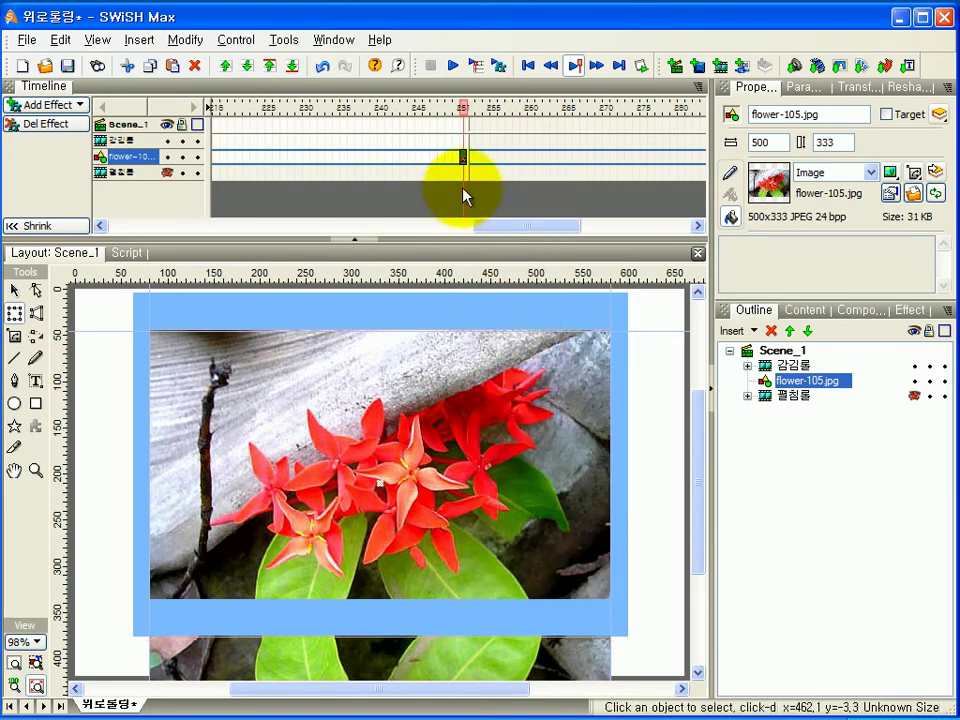
- Add a Place effect to the movie clip 감김롤 at frame 251
left_click(464, 144)
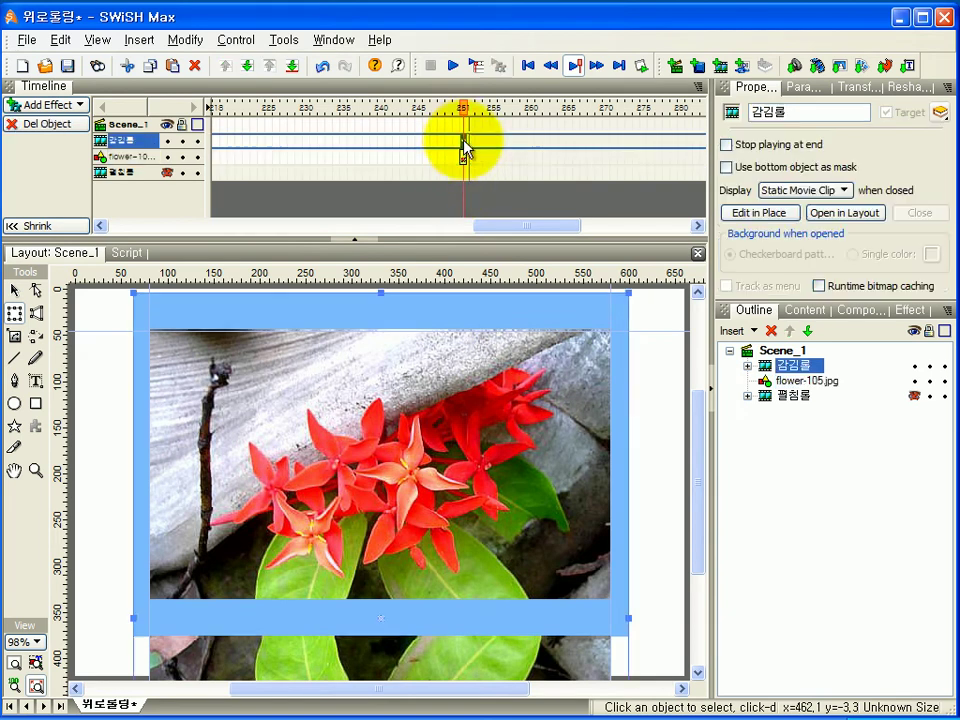
left_click(466, 150)
right_click(464, 144)
left_click(529, 316)
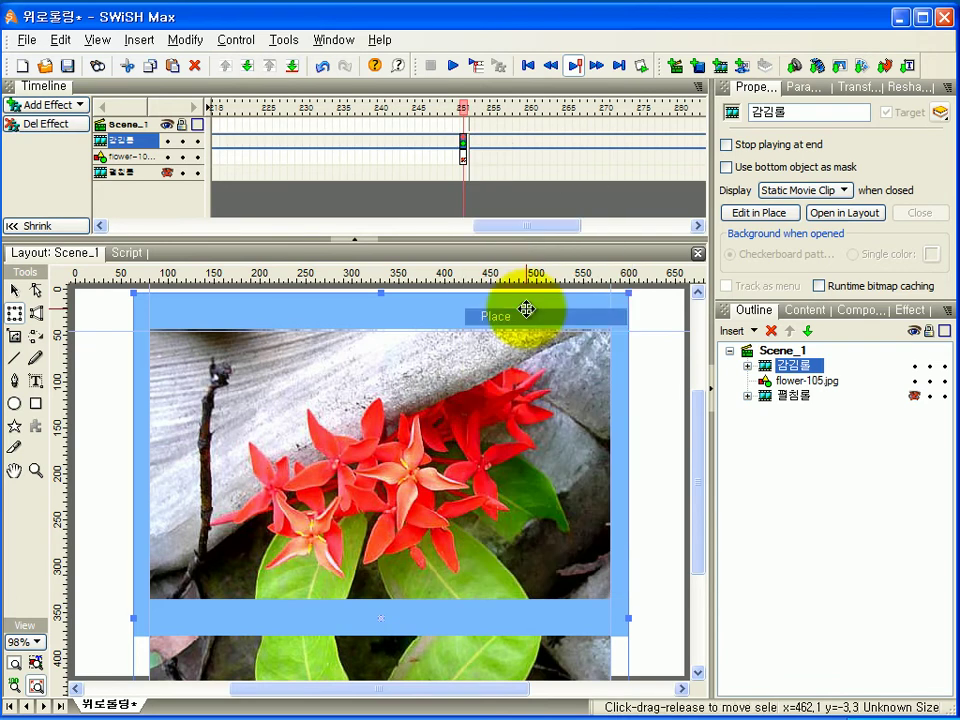
- Add a Place effect to the movie clip 감김롤 at frame 400 and play the movie to check the full rolling sequence
left_click_drag(491, 229, 573, 233)
left_click(615, 142)
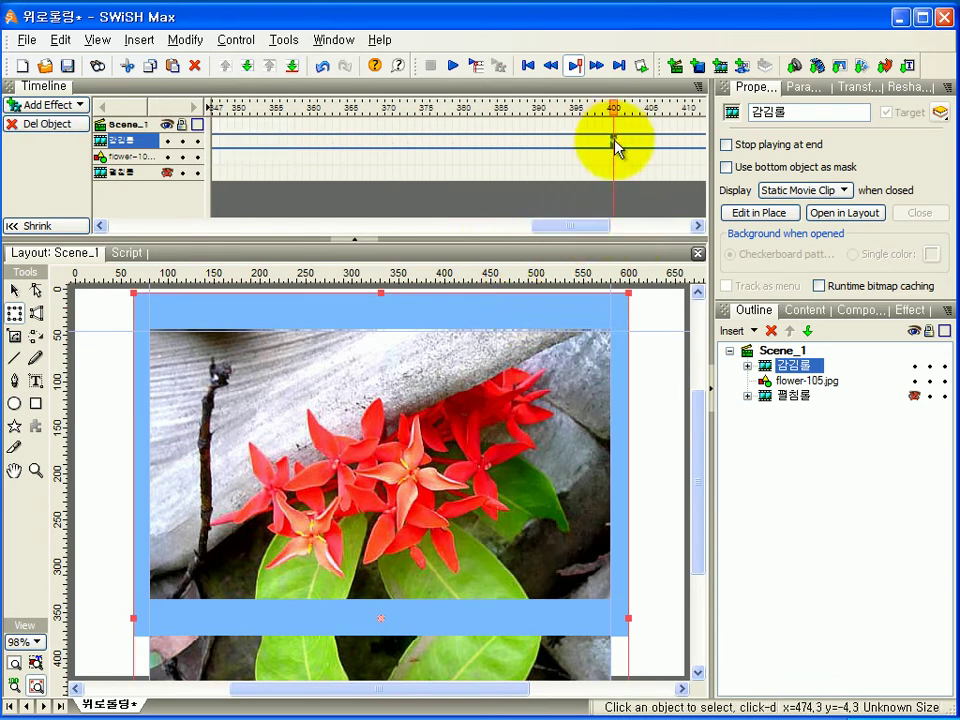
right_click(614, 142)
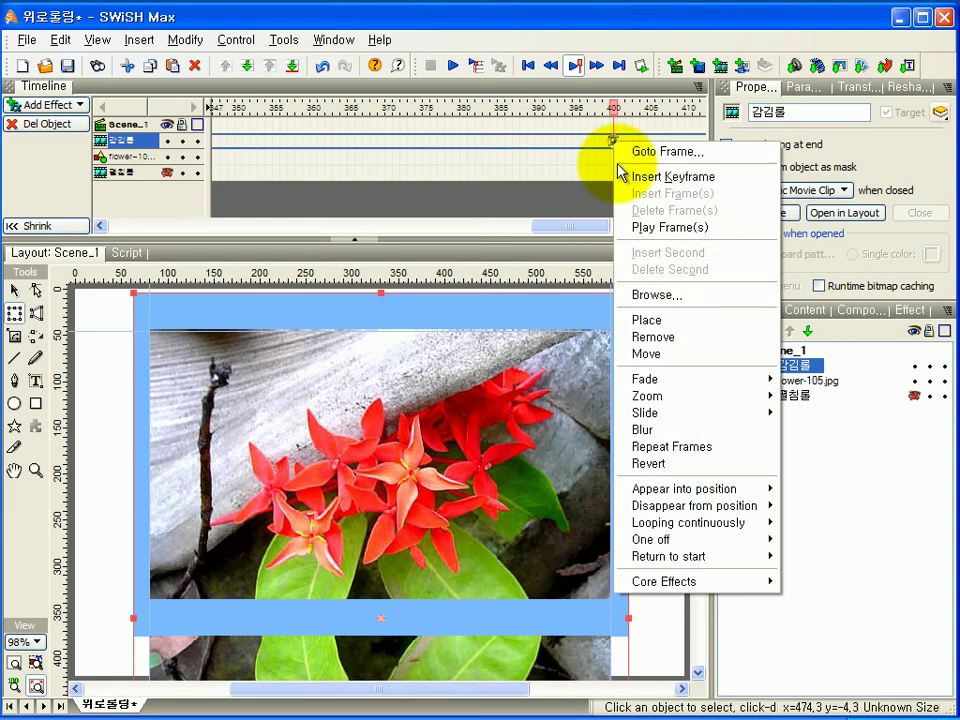
left_click(655, 324)
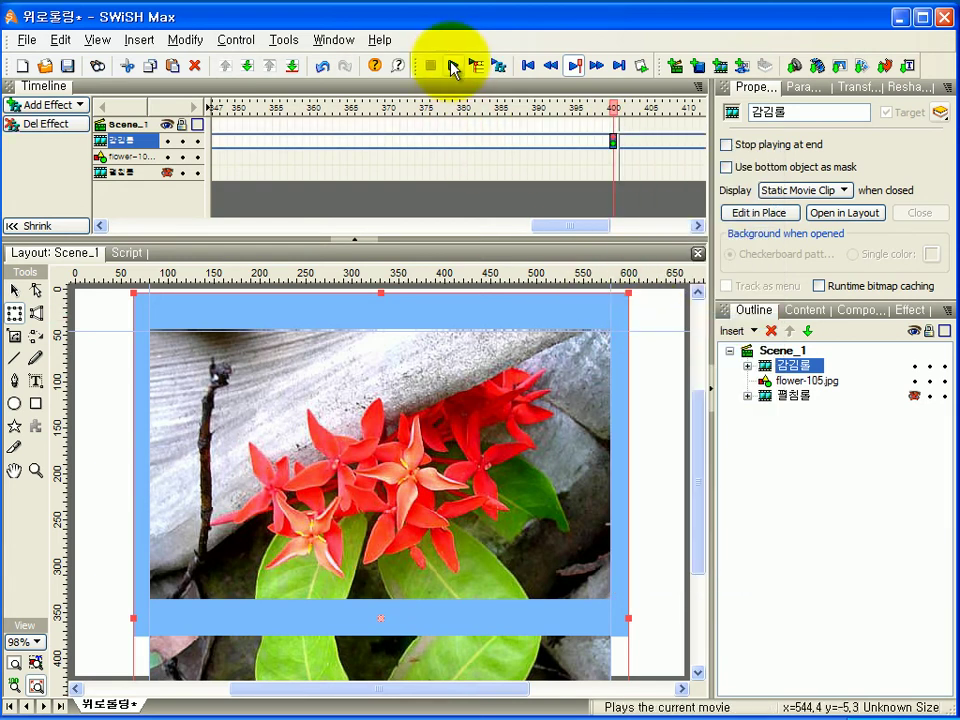
left_click(453, 67)
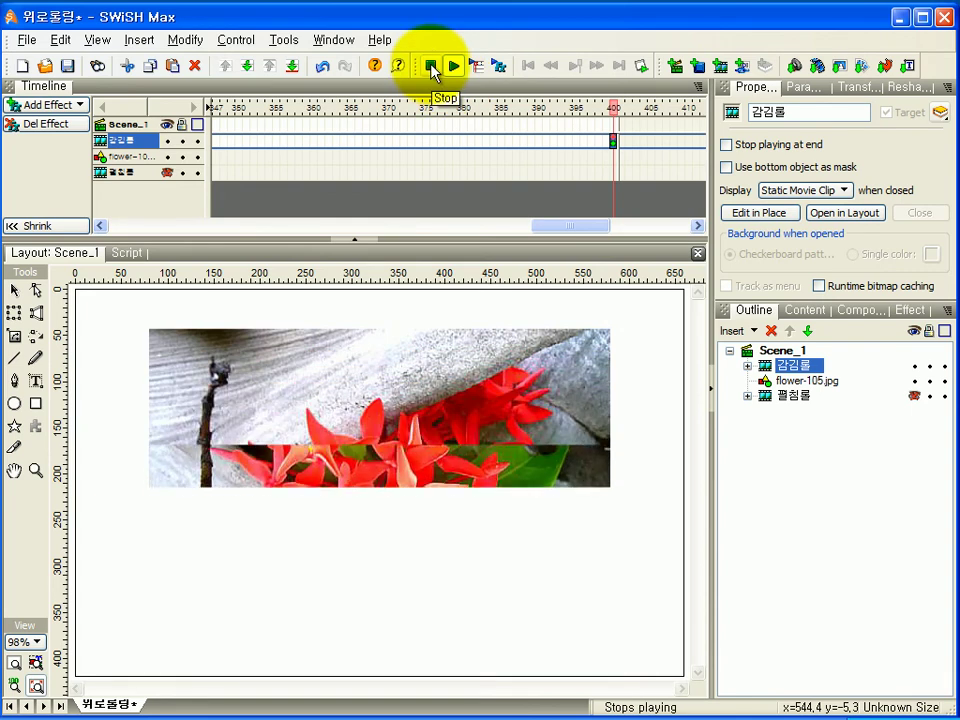
left_click(431, 68)
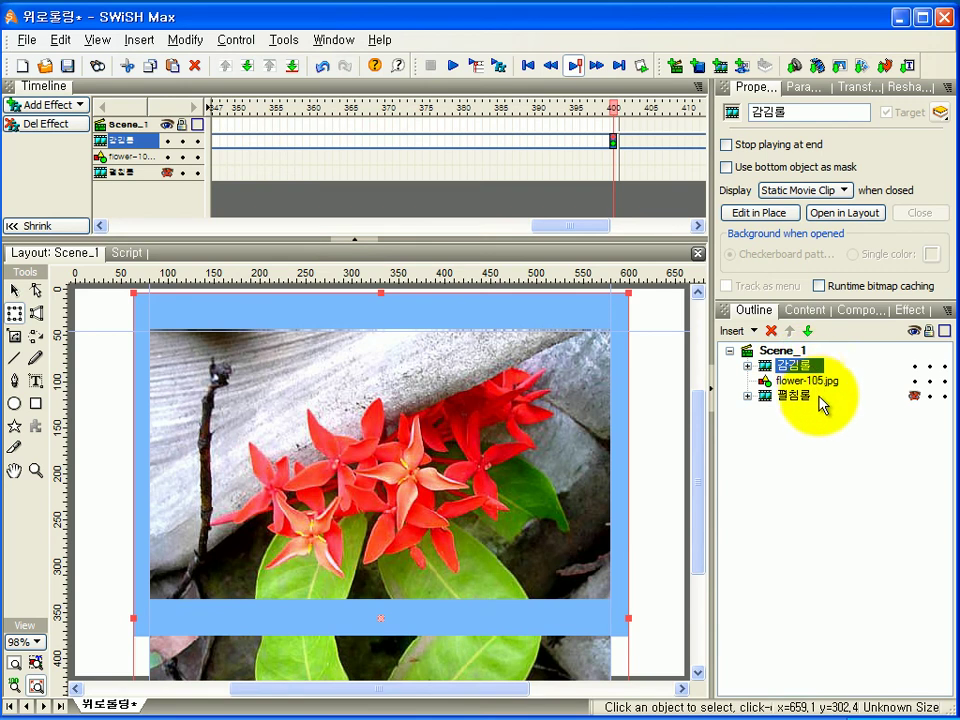
- Import the background image backimg-272.jpg from the Roll 만들기 folder into Scene_1
left_click(782, 351)
left_click(750, 330)
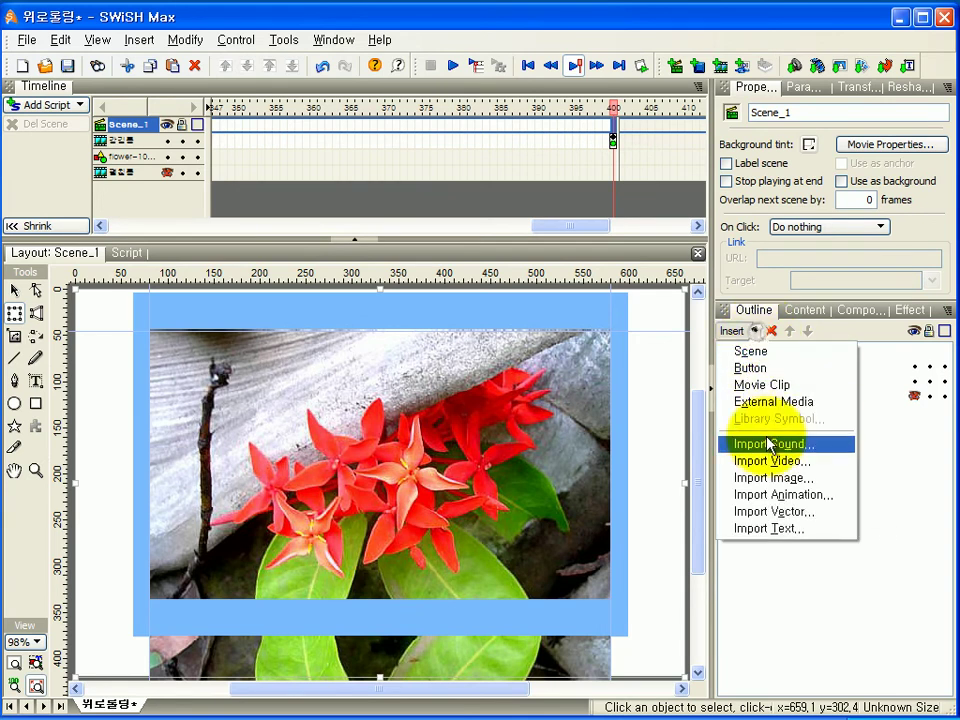
left_click(778, 477)
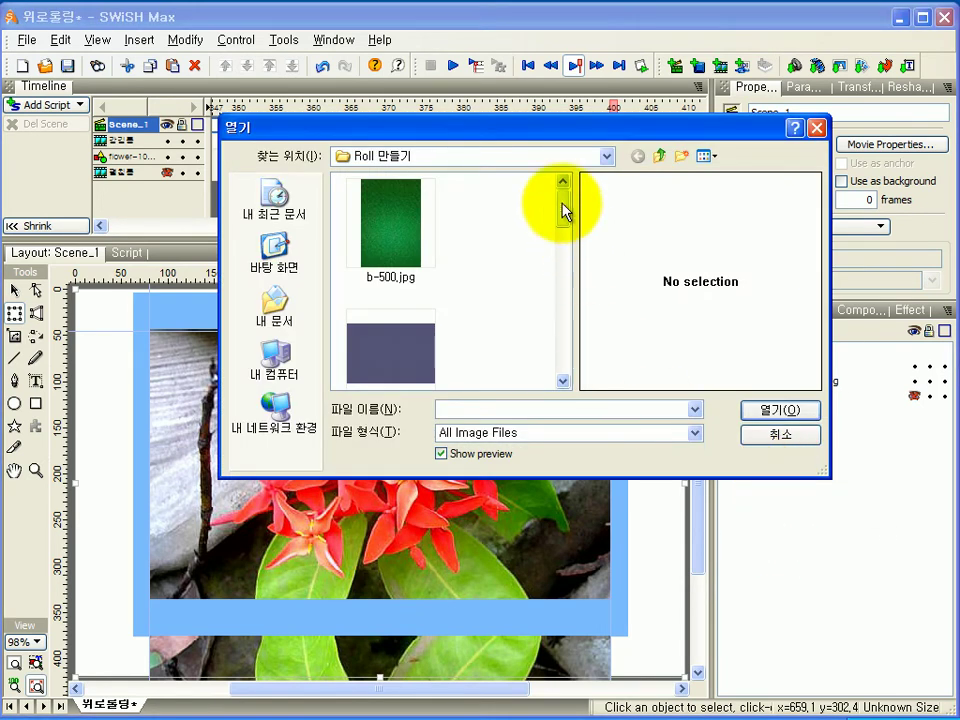
left_click_drag(570, 225, 565, 240)
left_click(390, 330)
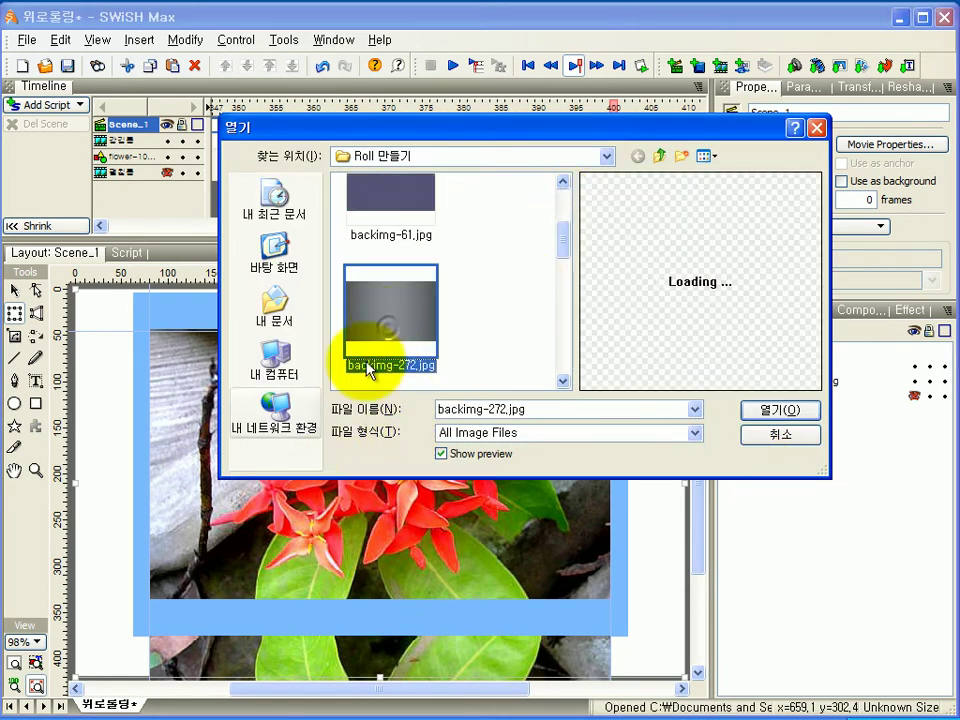
left_click(795, 411)
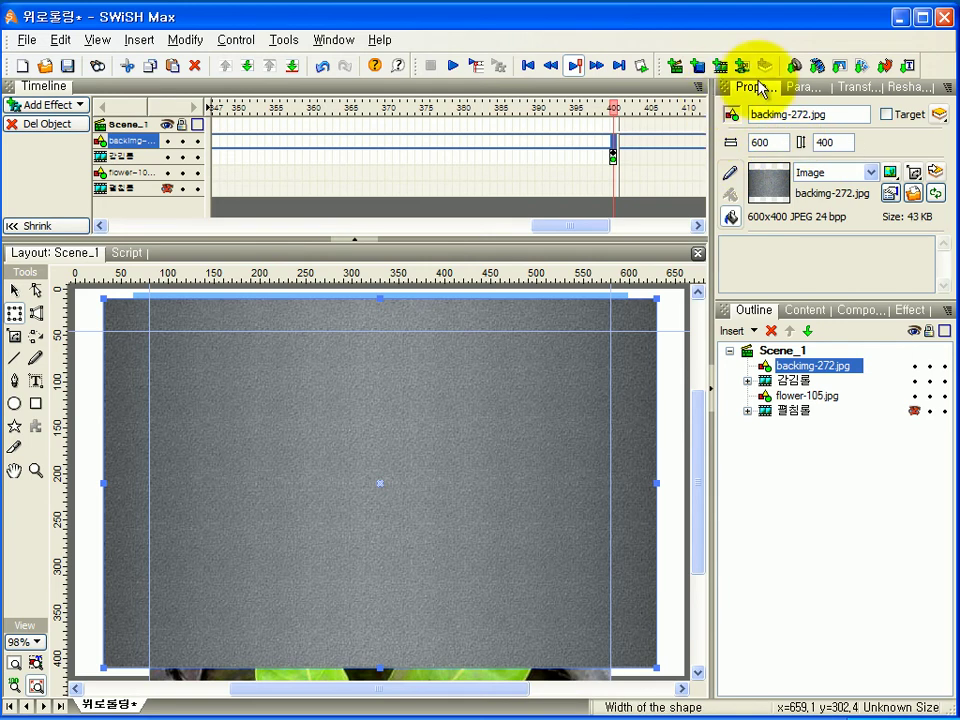
- Resize backimg-272.jpg to 660 wide by 420 high and move it to the bottom of Scene_1's object order
left_click(900, 89)
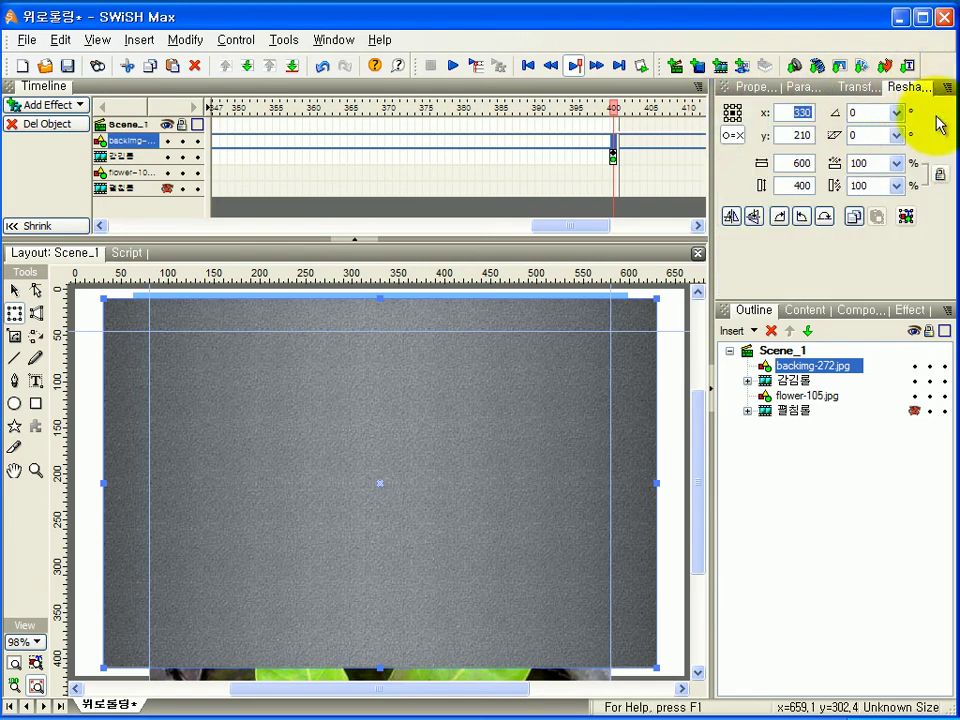
double_click(793, 162)
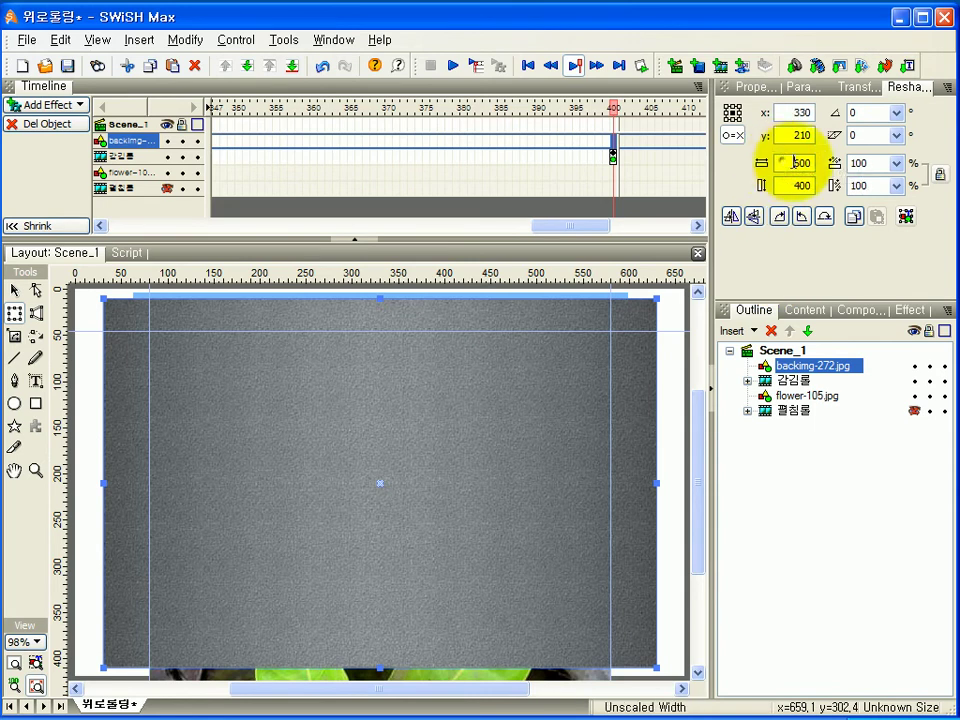
type("660")
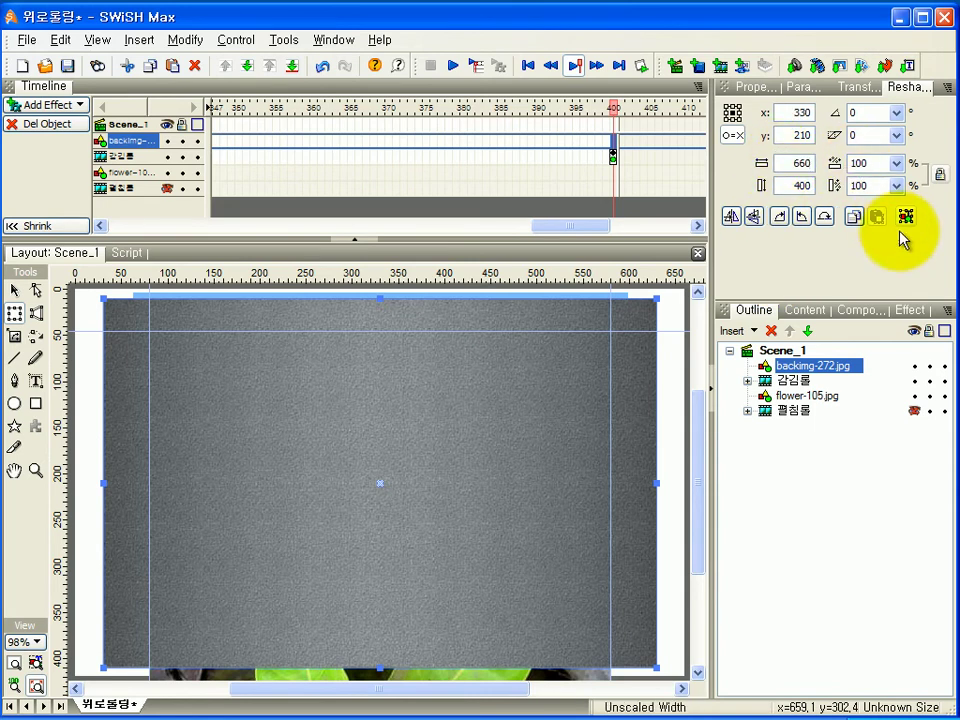
double_click(795, 185)
type("420")
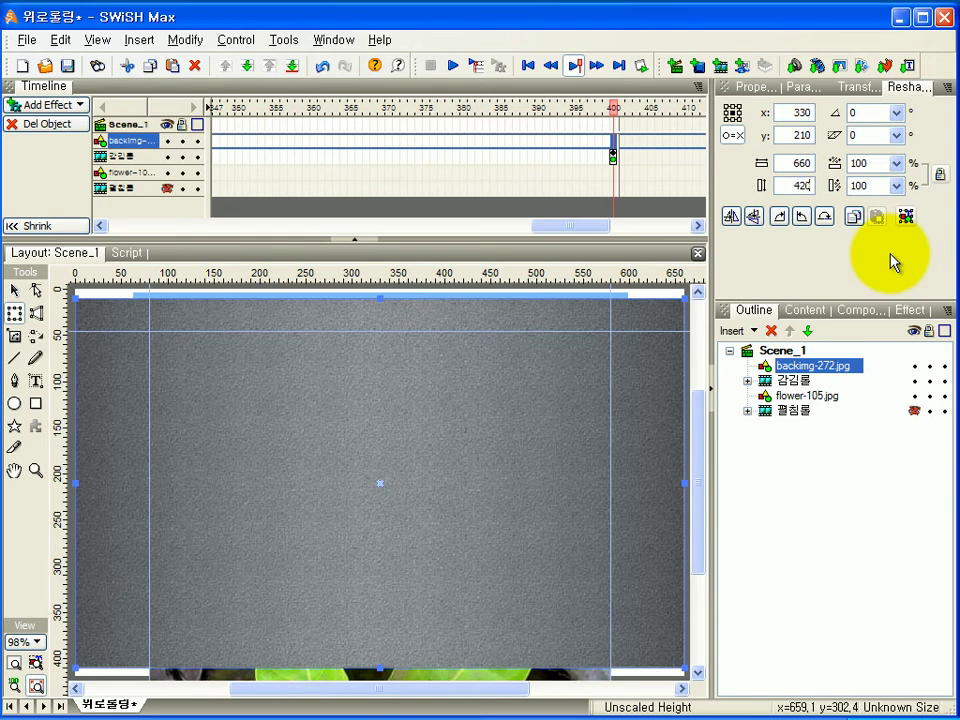
key("Return")
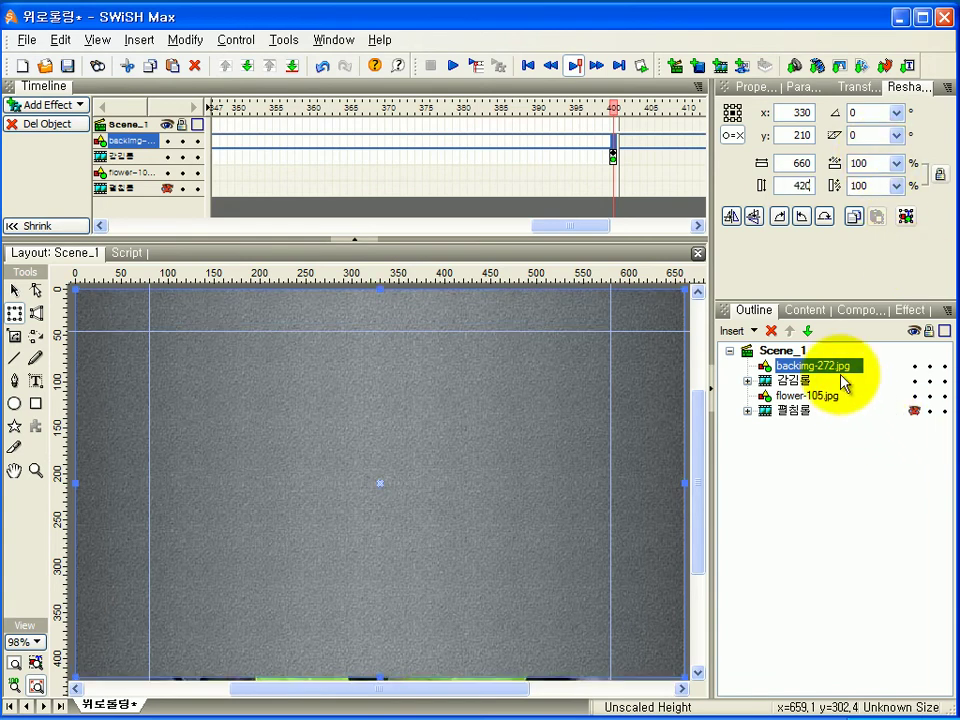
left_click_drag(840, 369, 838, 420)
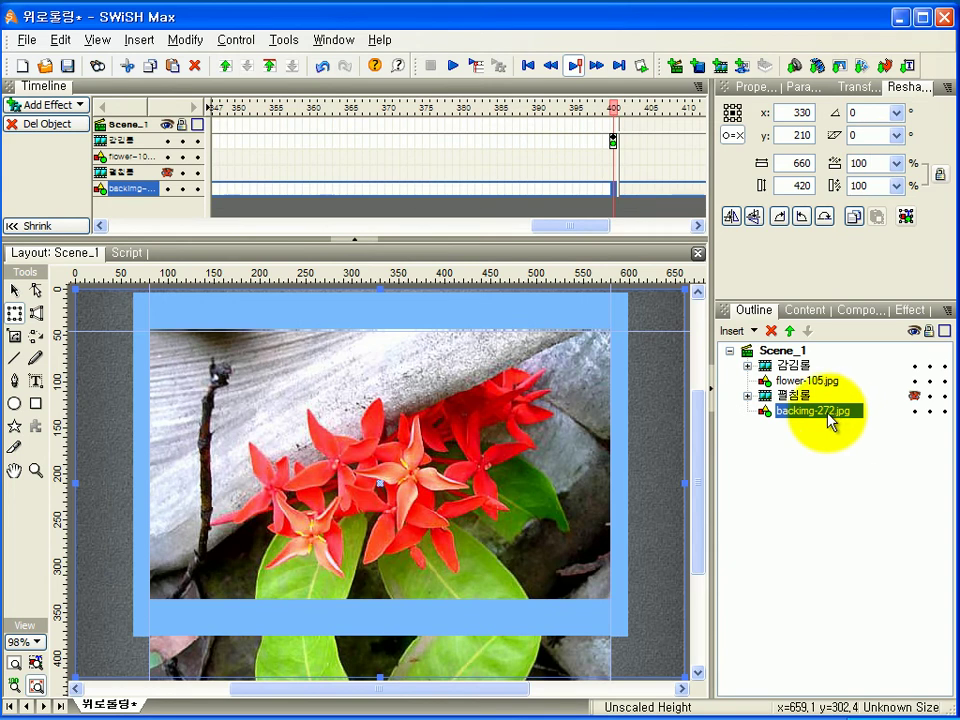
- Group the two roll clips, flower-105.jpg and backimg-272.jpg as one movie clip and name it 롤링완성
left_click(793, 366)
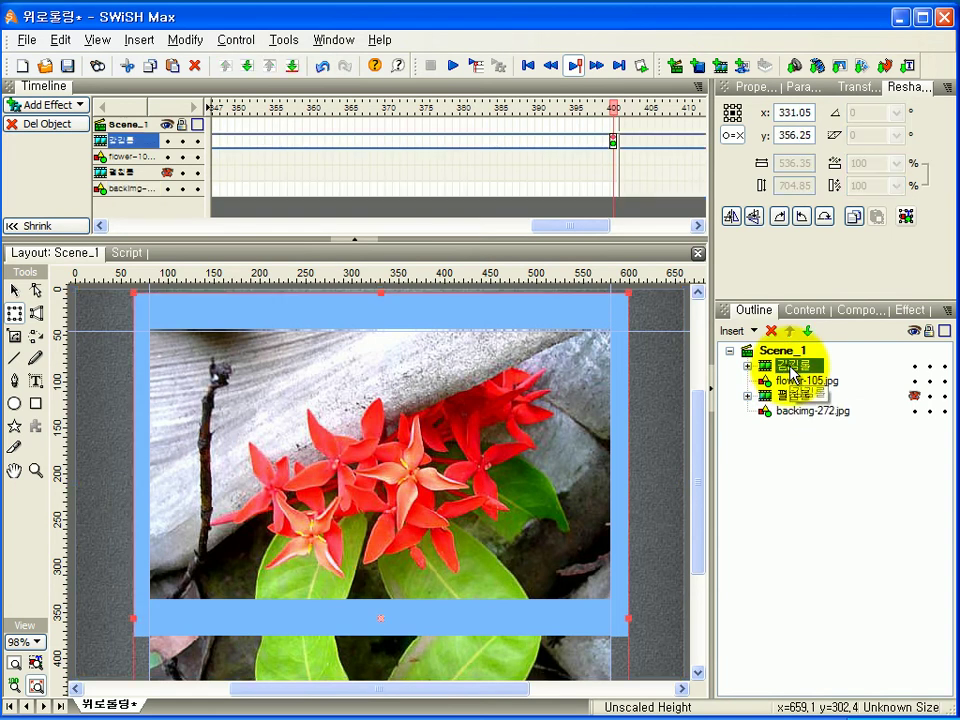
left_click(805, 411, "shift")
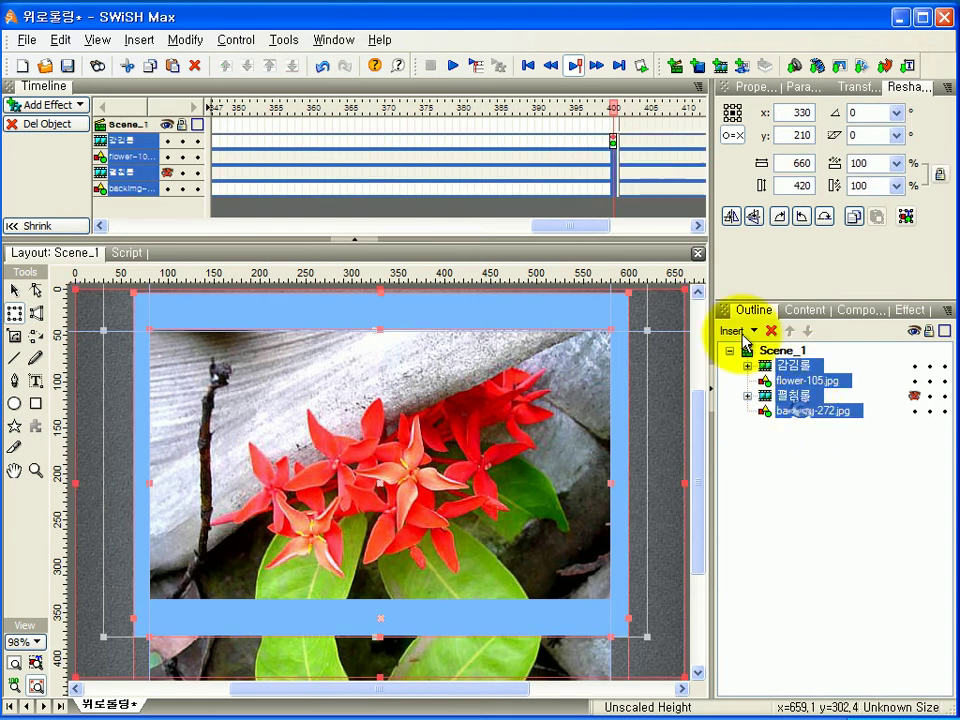
right_click(794, 367)
mouse_move(805, 498)
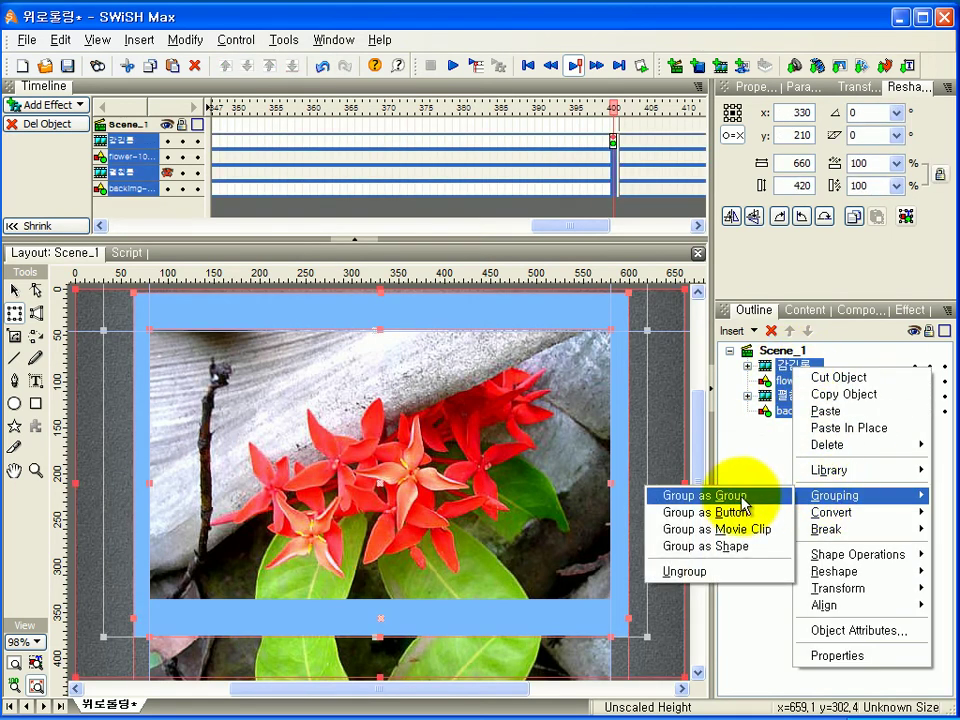
left_click(714, 535)
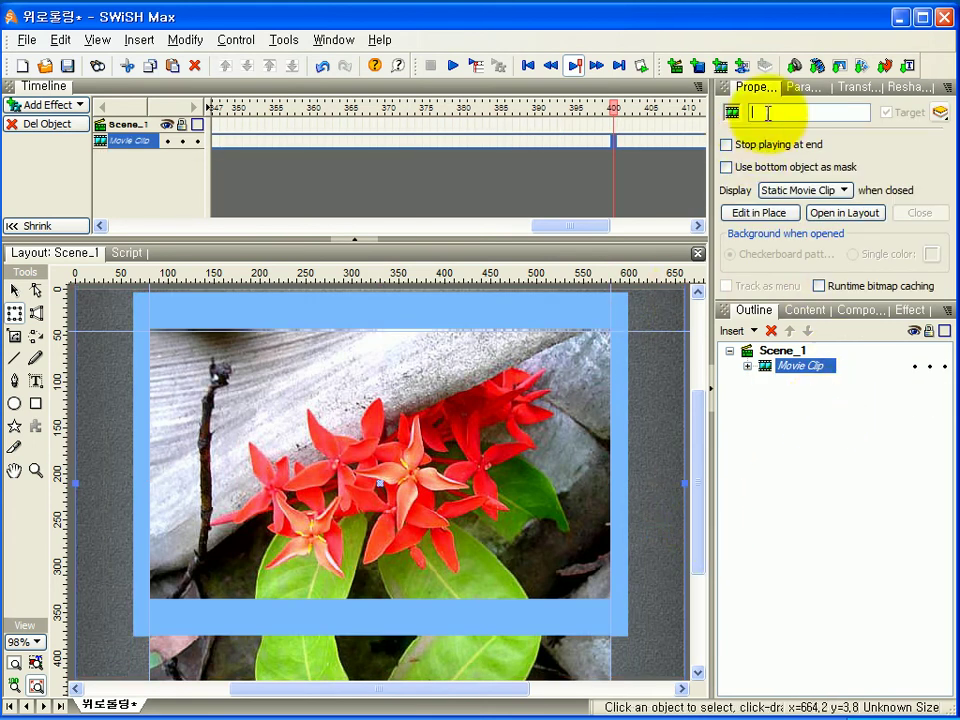
left_click(768, 113)
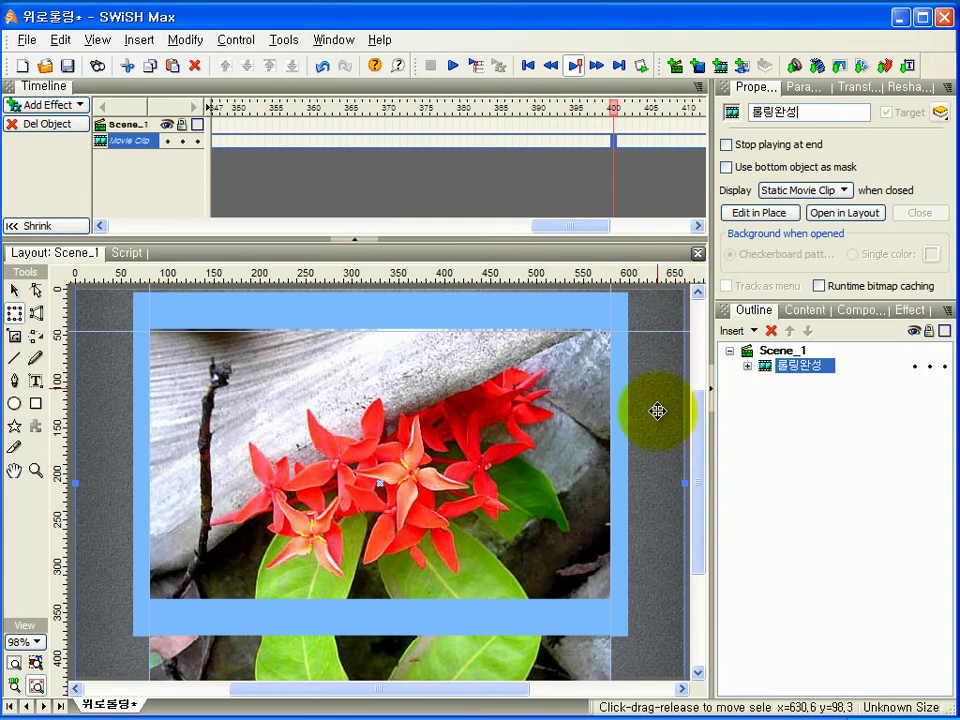
- Set the Text tool to the Baskerville BT font, size 20, with a light pink colour
left_click(36, 383)
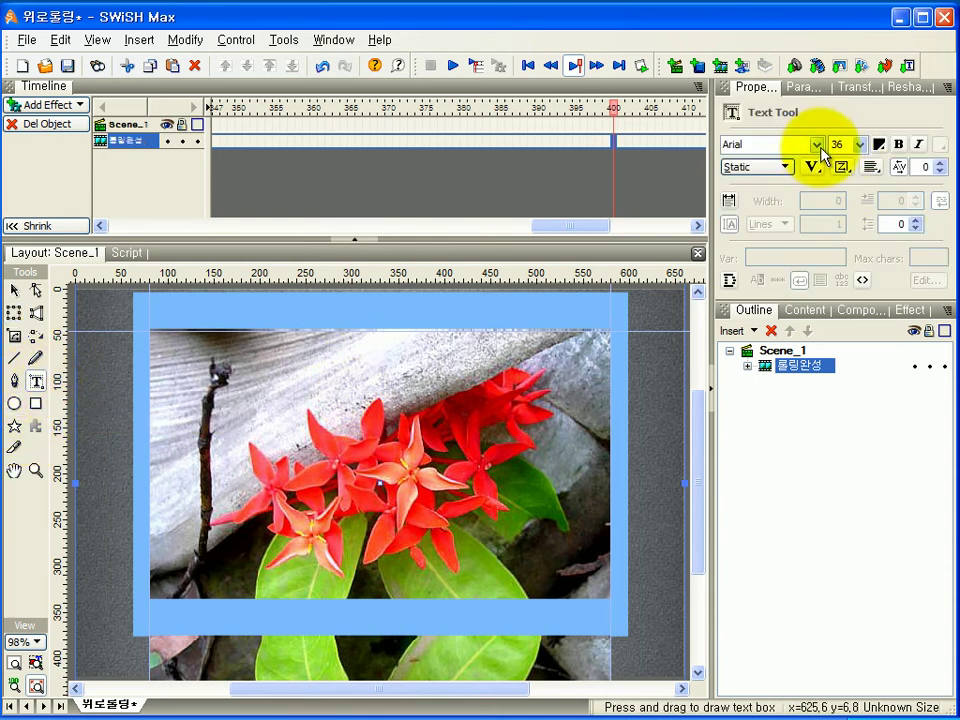
left_click(817, 145)
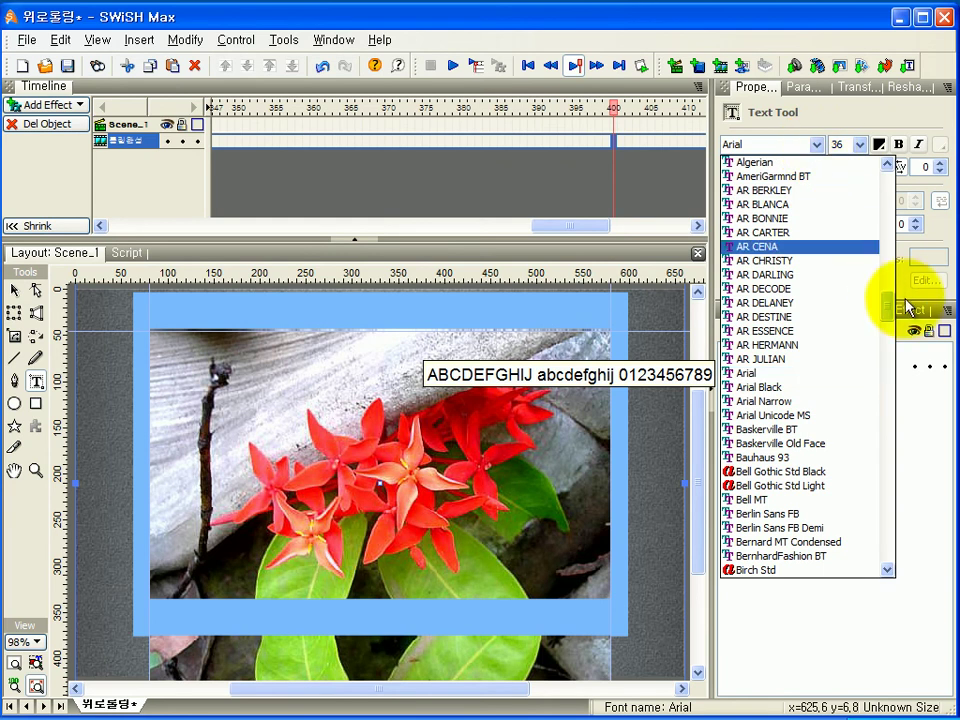
left_click_drag(885, 317, 858, 327)
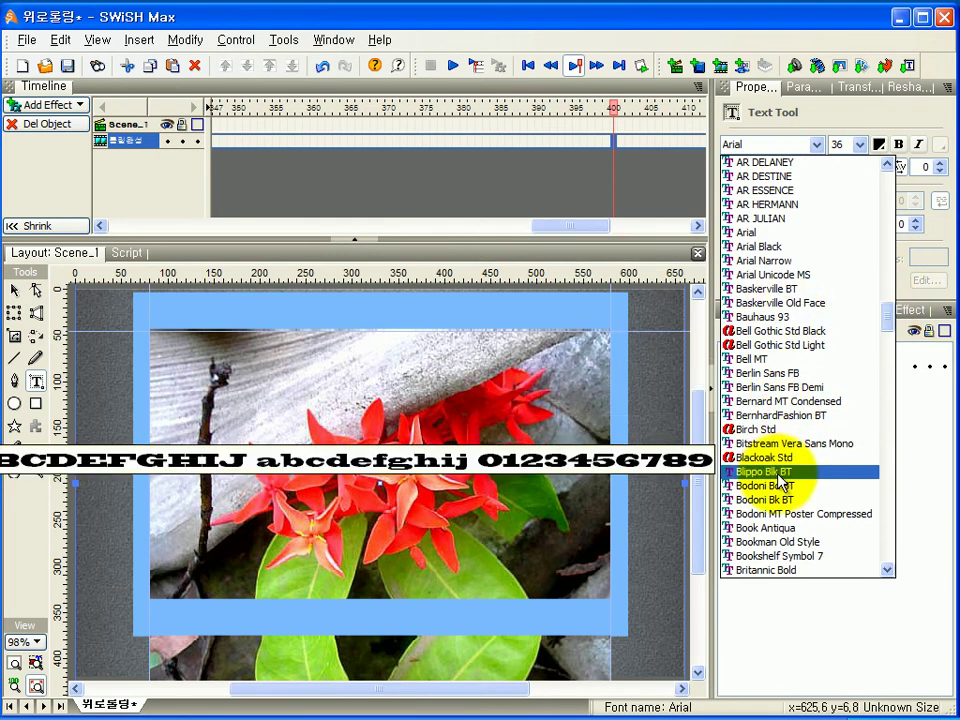
left_click(779, 290)
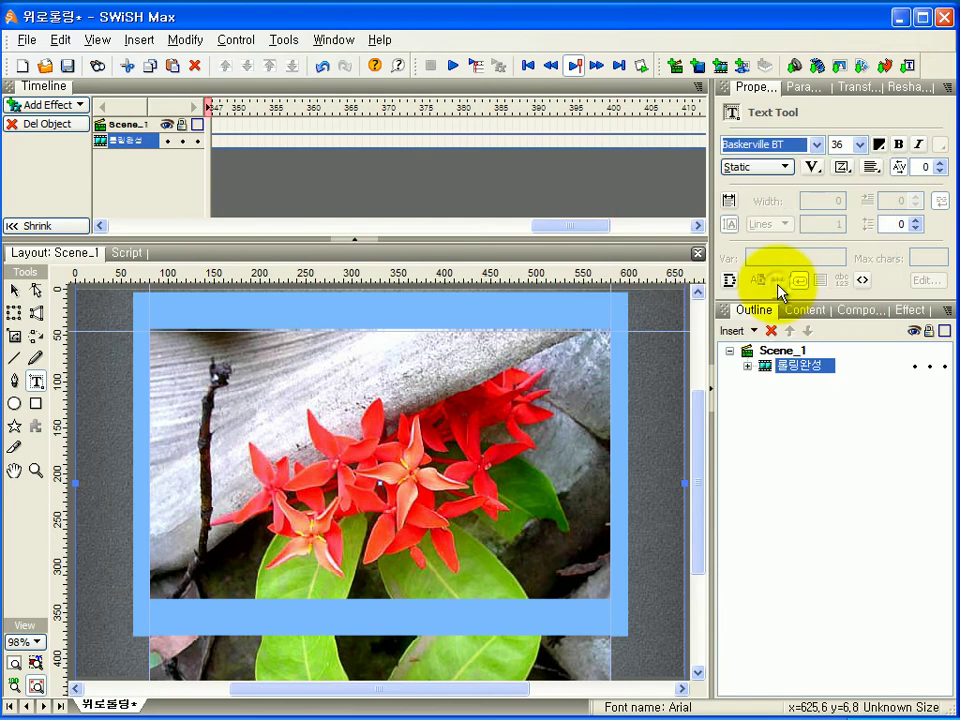
left_click(859, 147)
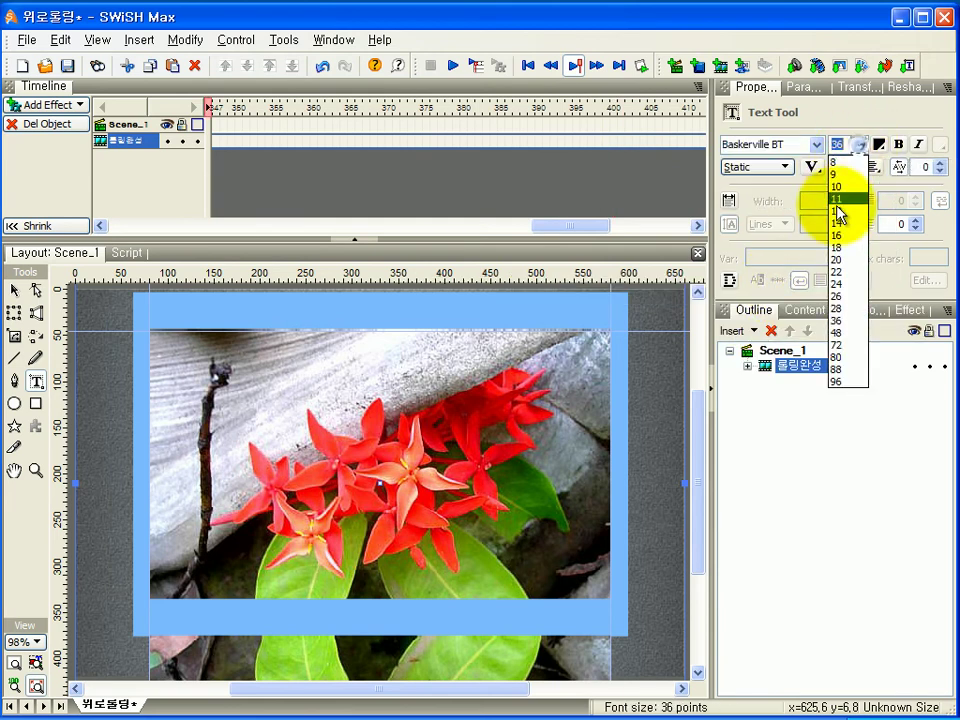
left_click(837, 261)
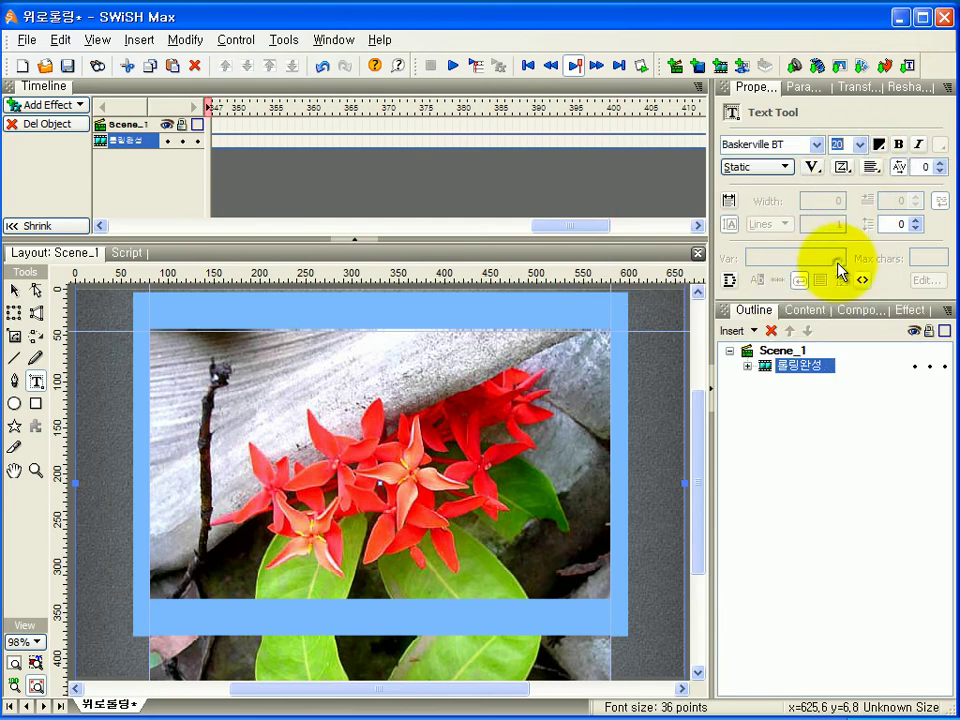
left_click(880, 146)
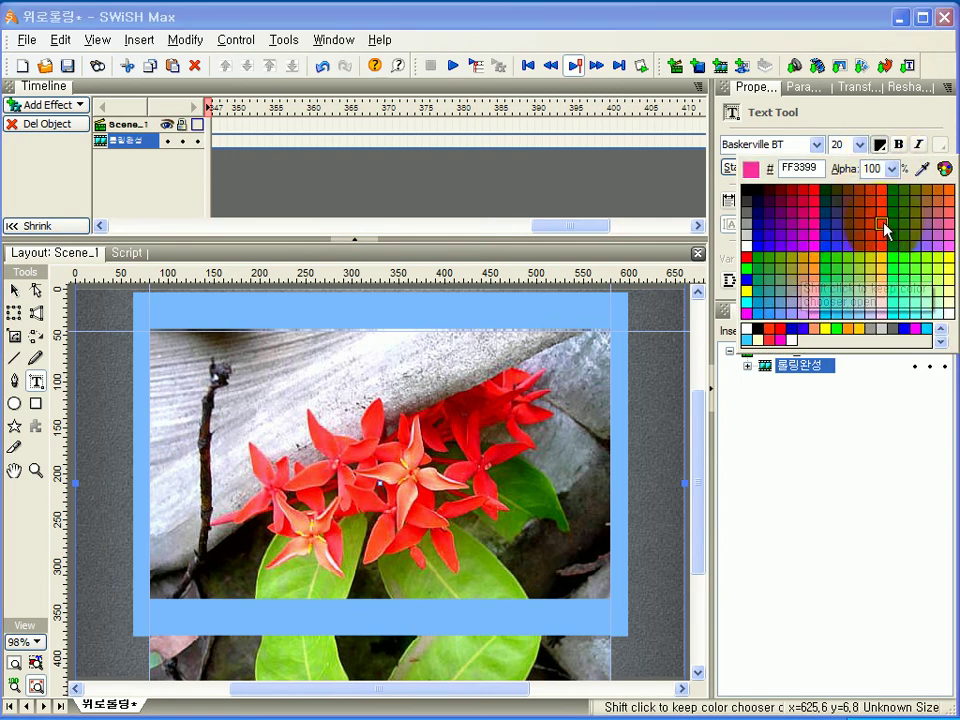
left_click(950, 252)
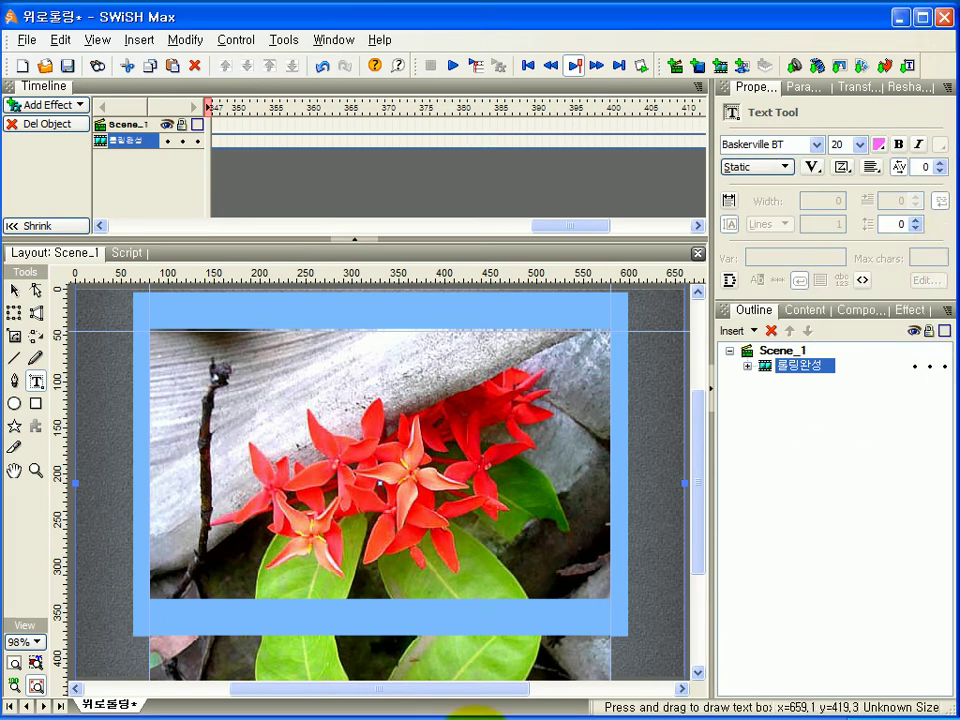
- Draw a text box about 152 wide below the blue frame near its right corner and enter the text sorealove
left_click_drag(483, 648, 583, 676)
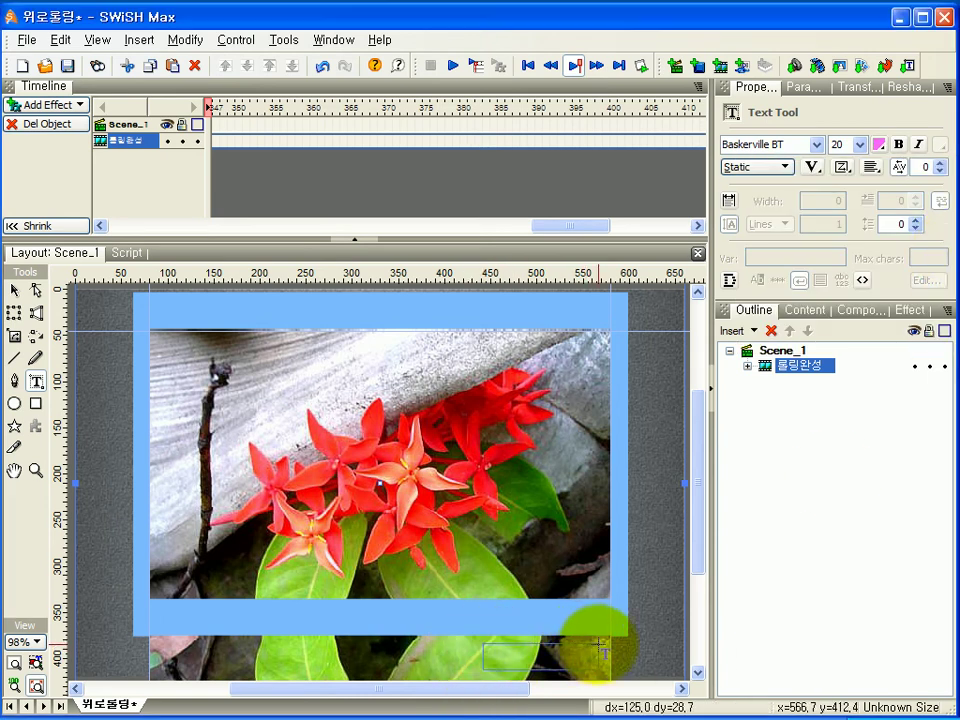
left_click_drag(627, 653, 627, 653)
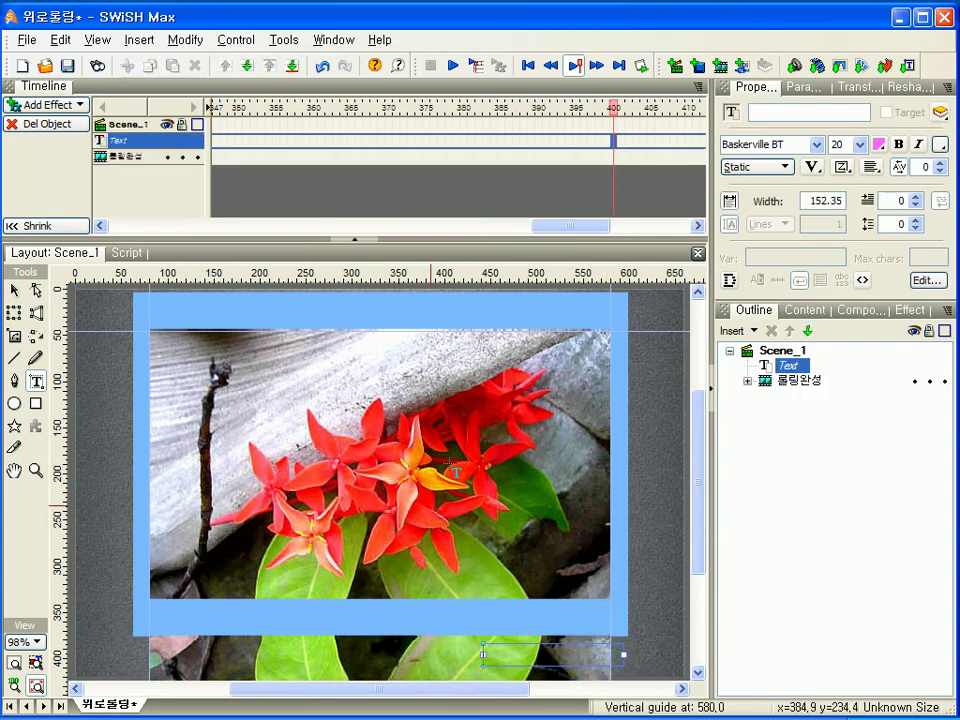
left_click(930, 280)
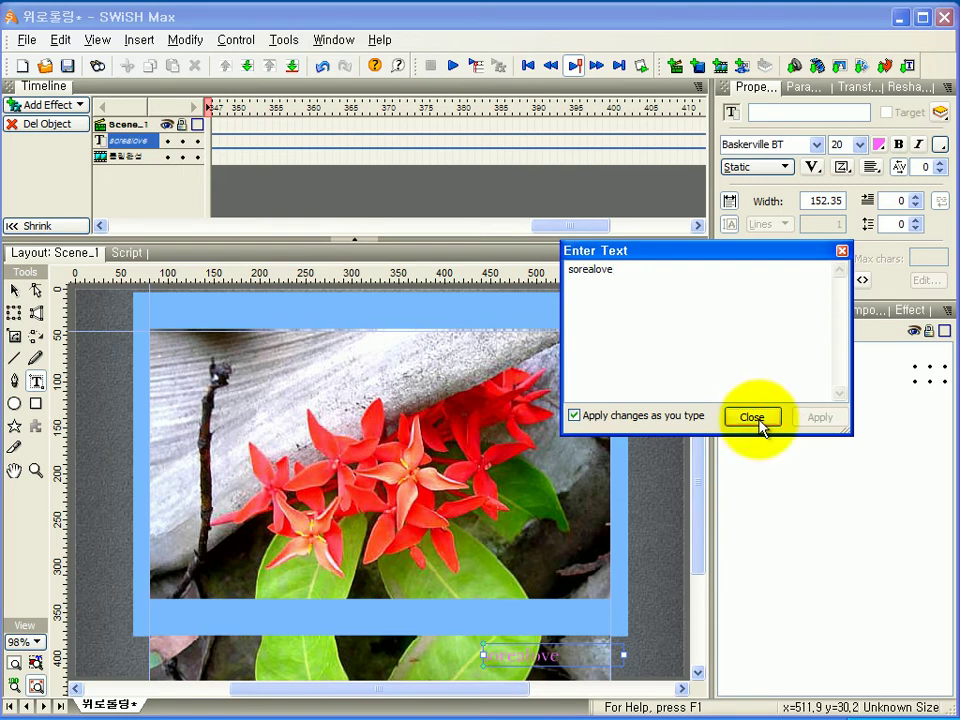
left_click(752, 417)
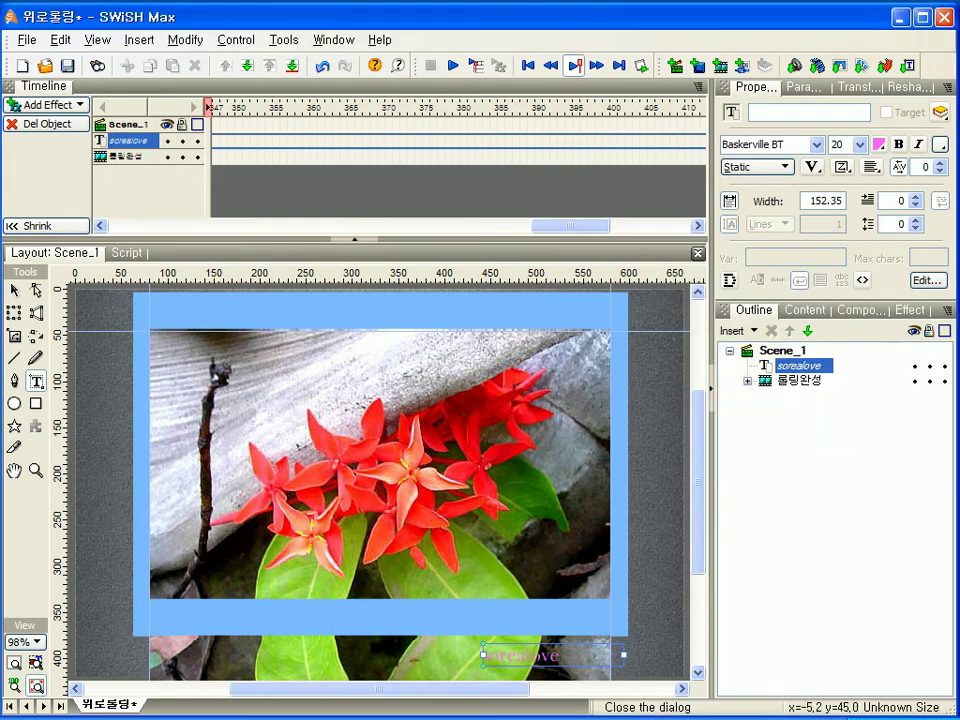
- Centre the sorealove text within its box and make it bold
left_click(15, 292)
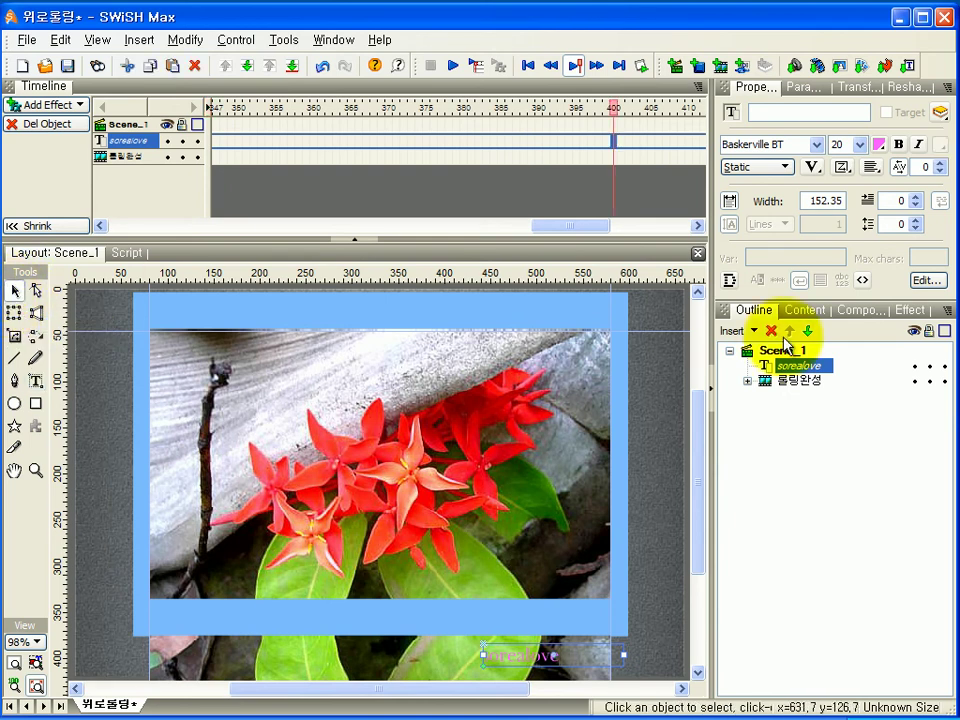
left_click(872, 167)
left_click(873, 226)
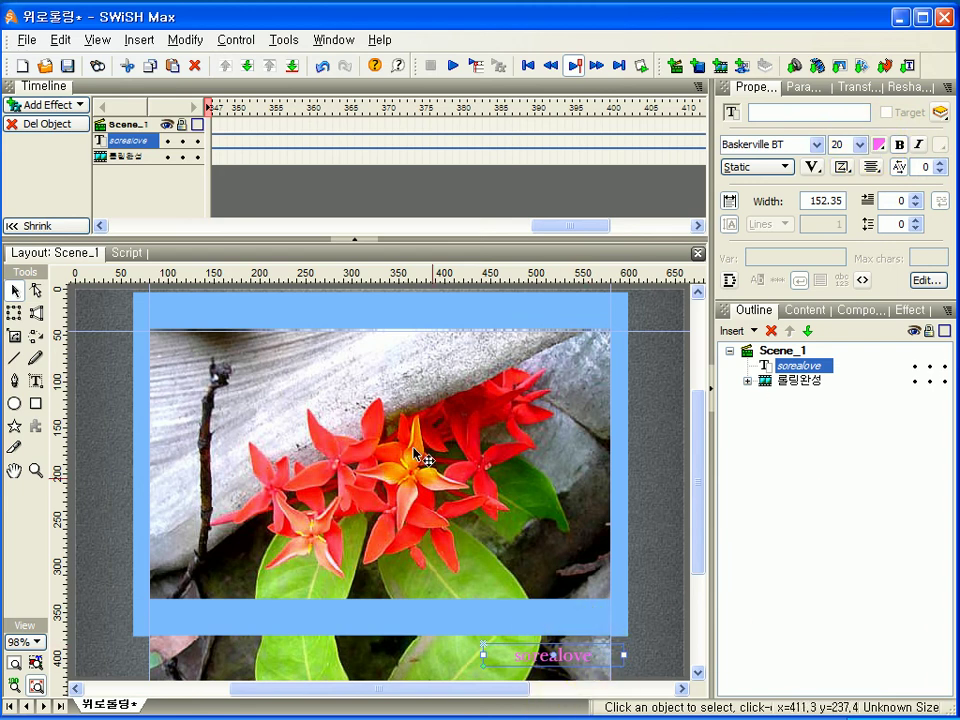
- Select frame 1 of the sorealove text and open the Effects Browser, enlarging it to show all effect categories
left_click_drag(579, 222, 143, 222)
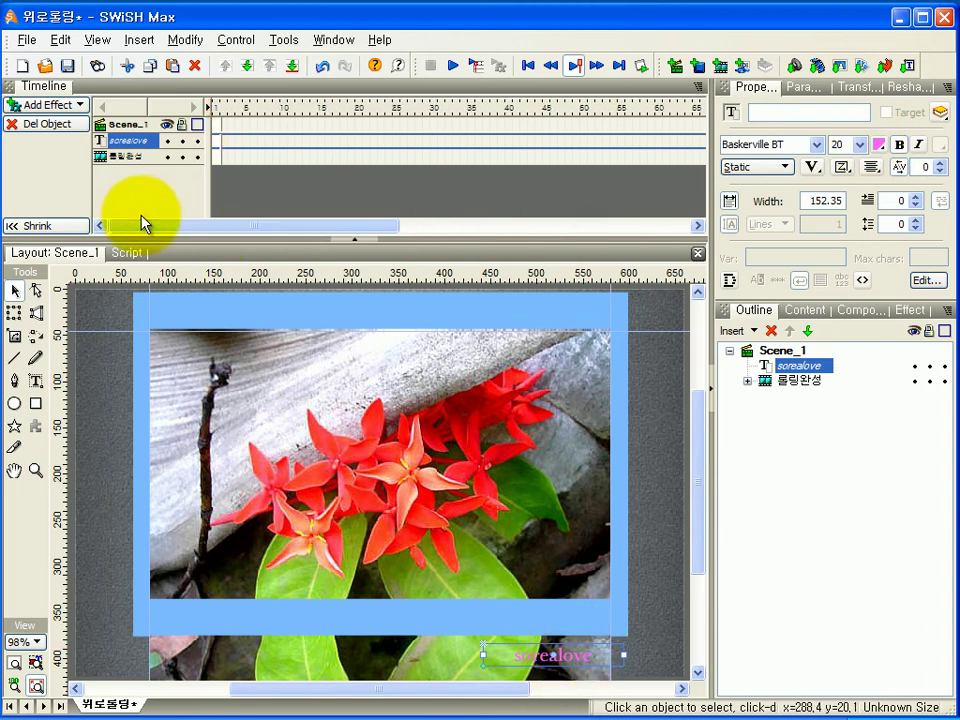
left_click(218, 141)
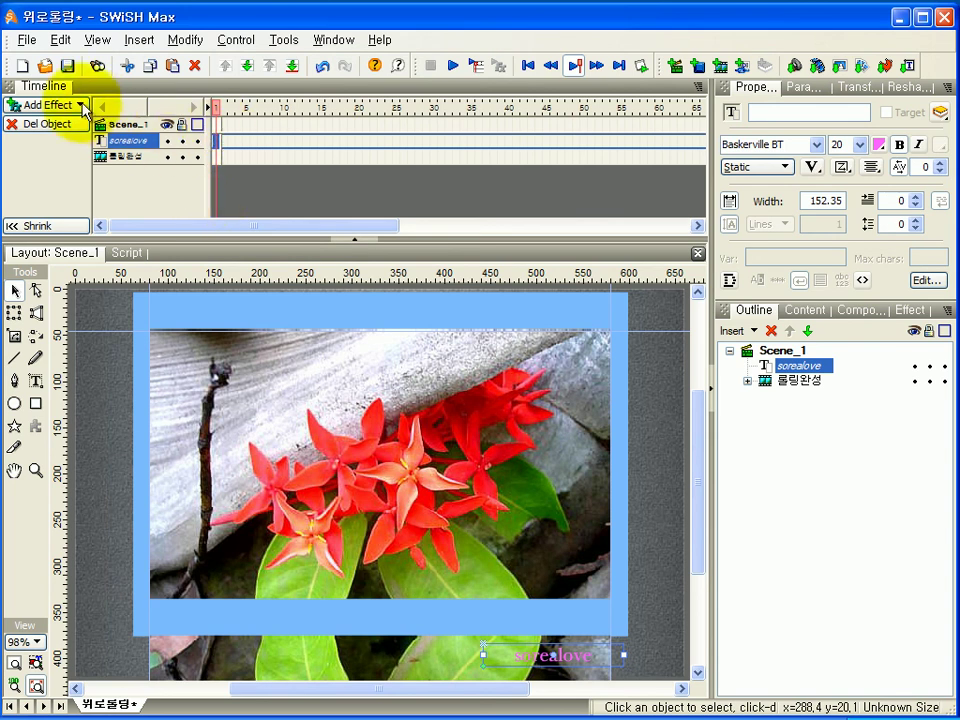
left_click(47, 104)
mouse_move(45, 392)
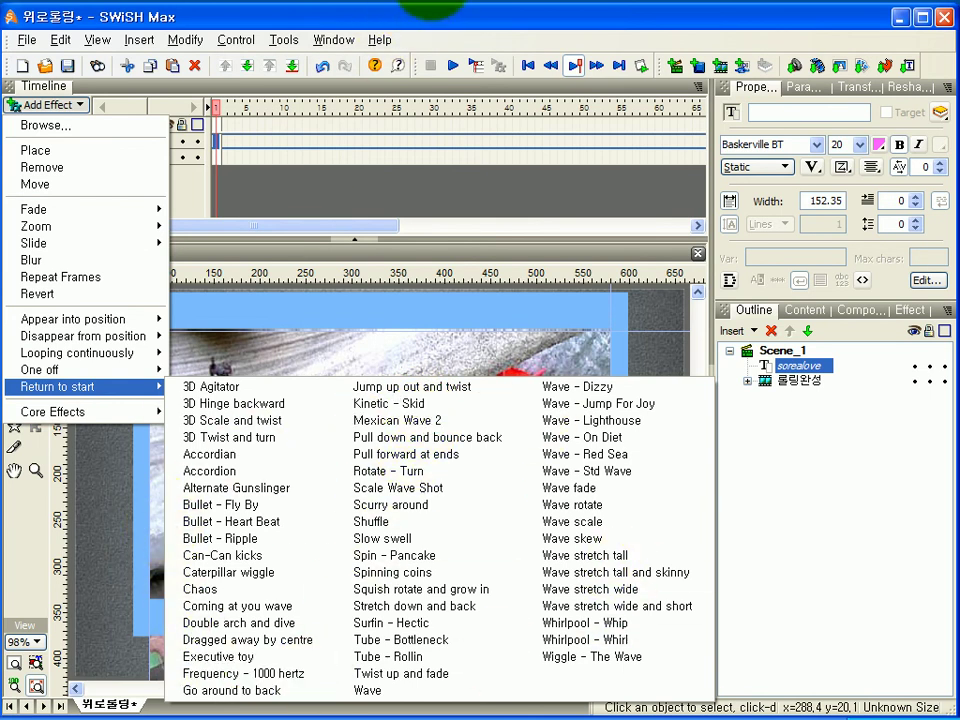
left_click(428, 16)
left_click(334, 40)
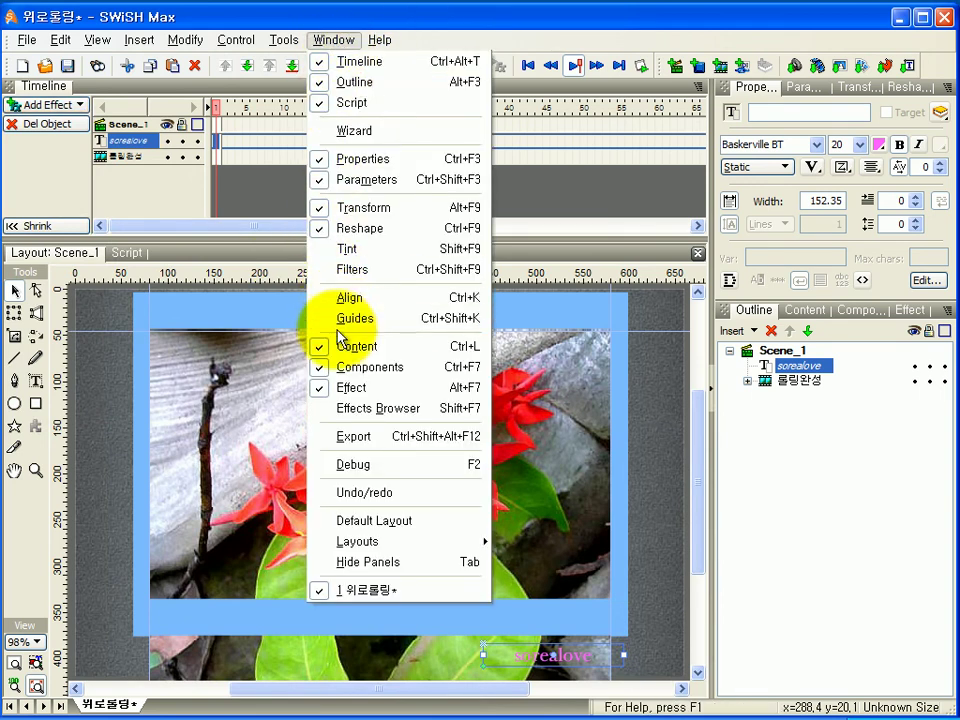
left_click(335, 410)
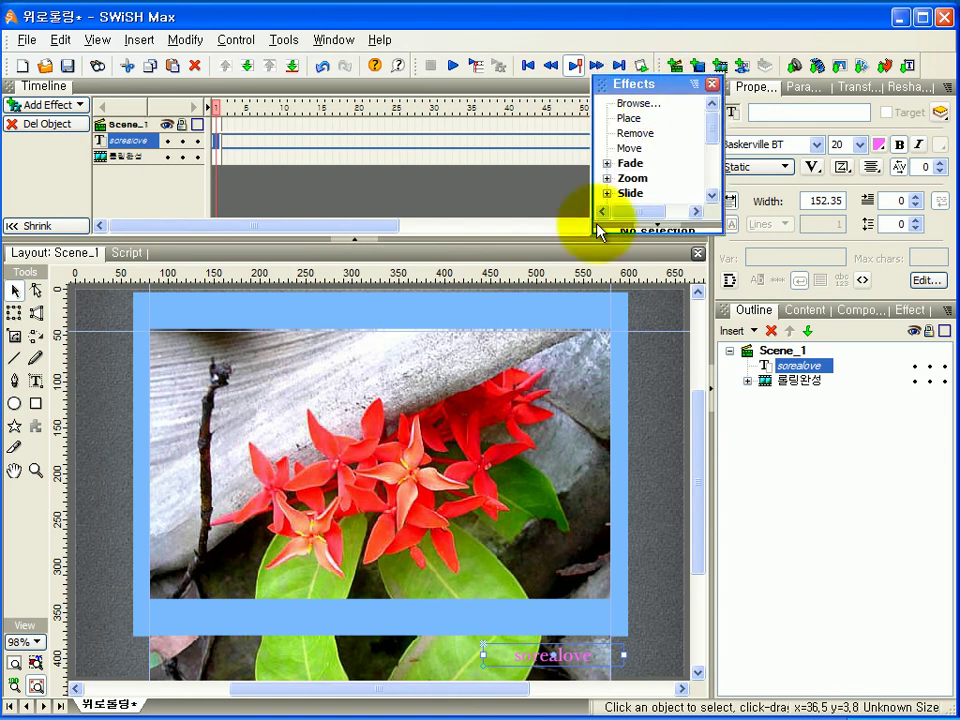
left_click_drag(719, 231, 797, 350)
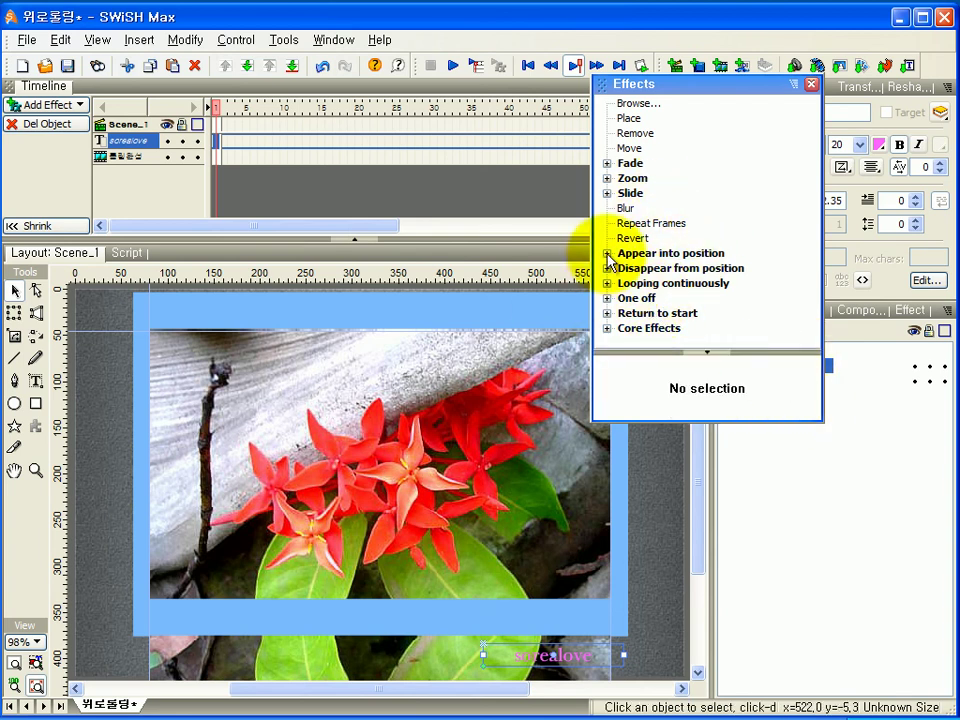
- Try several Appear into position effects on the sorealove text at frame 1, ending with 3D Spin in and stand up
left_click(607, 254)
double_click(655, 163)
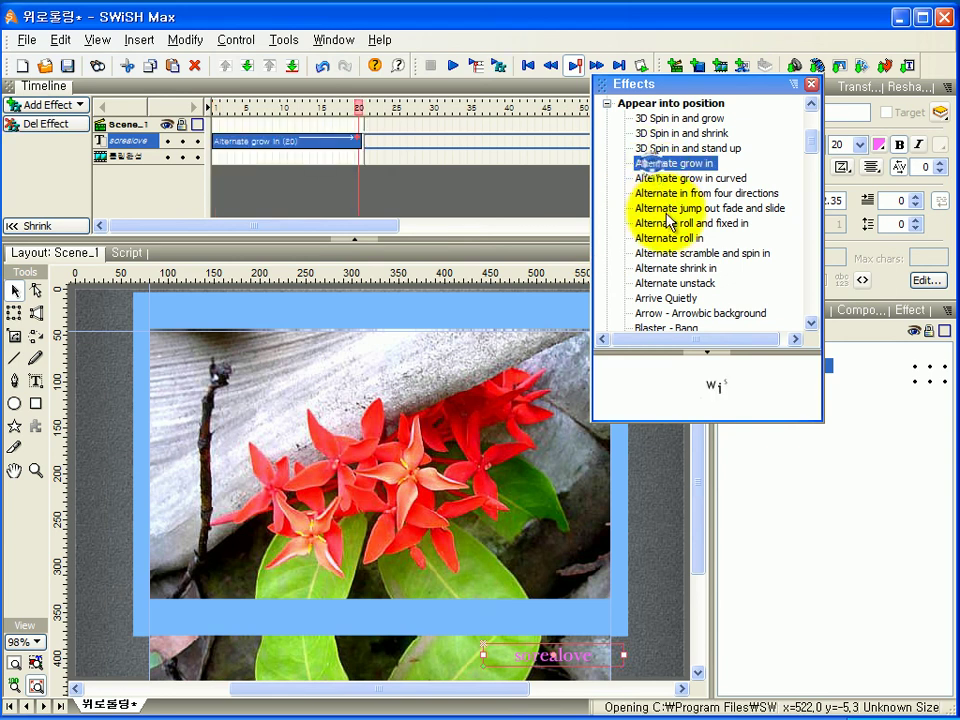
double_click(665, 193)
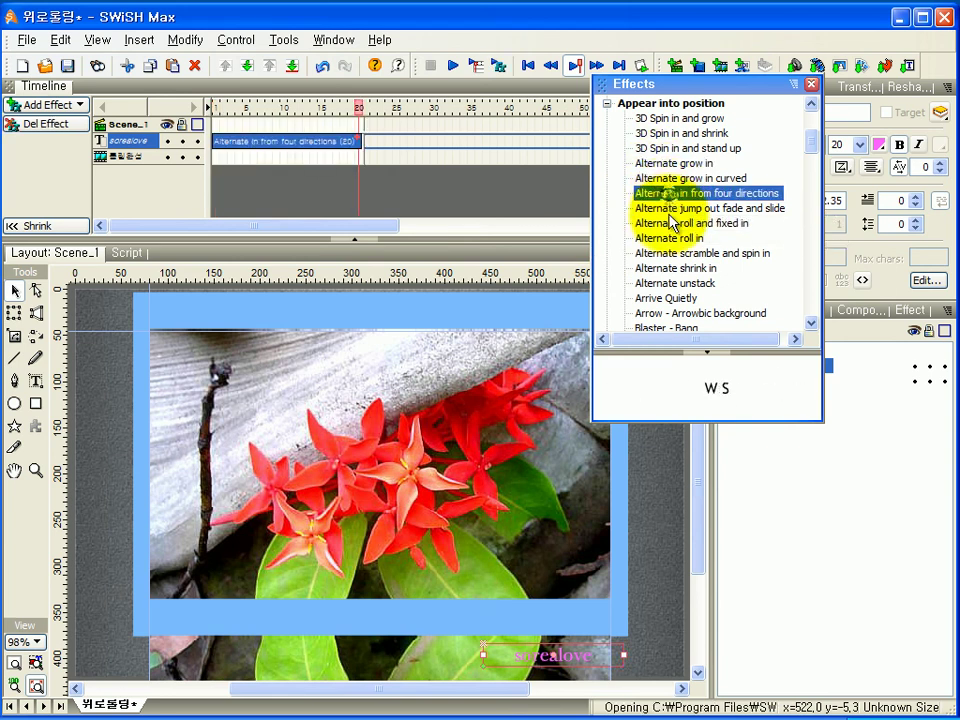
double_click(670, 210)
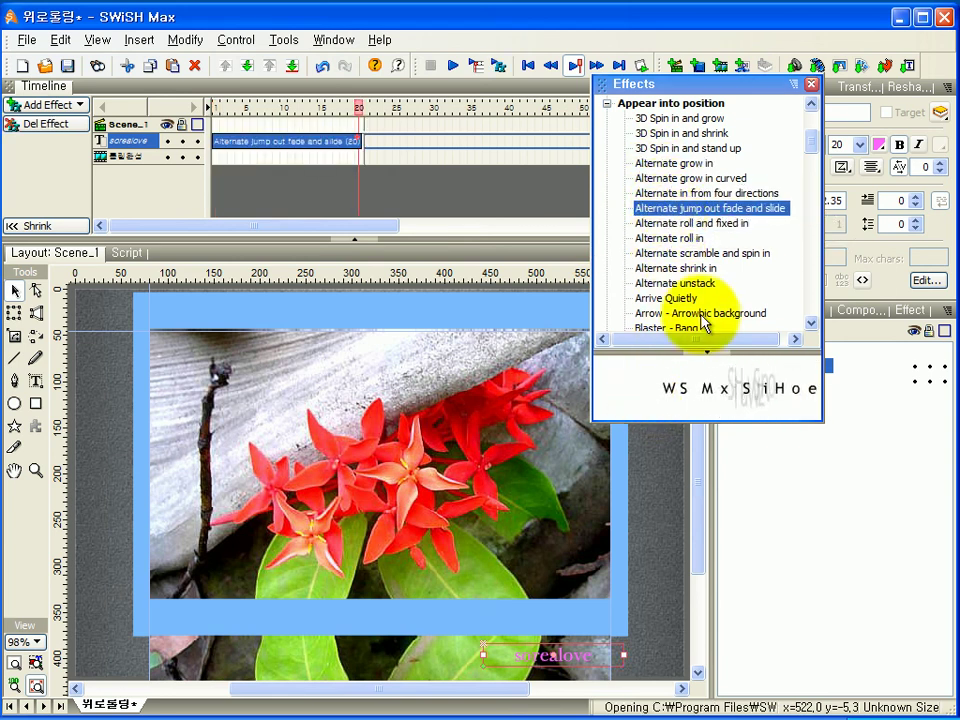
double_click(660, 148)
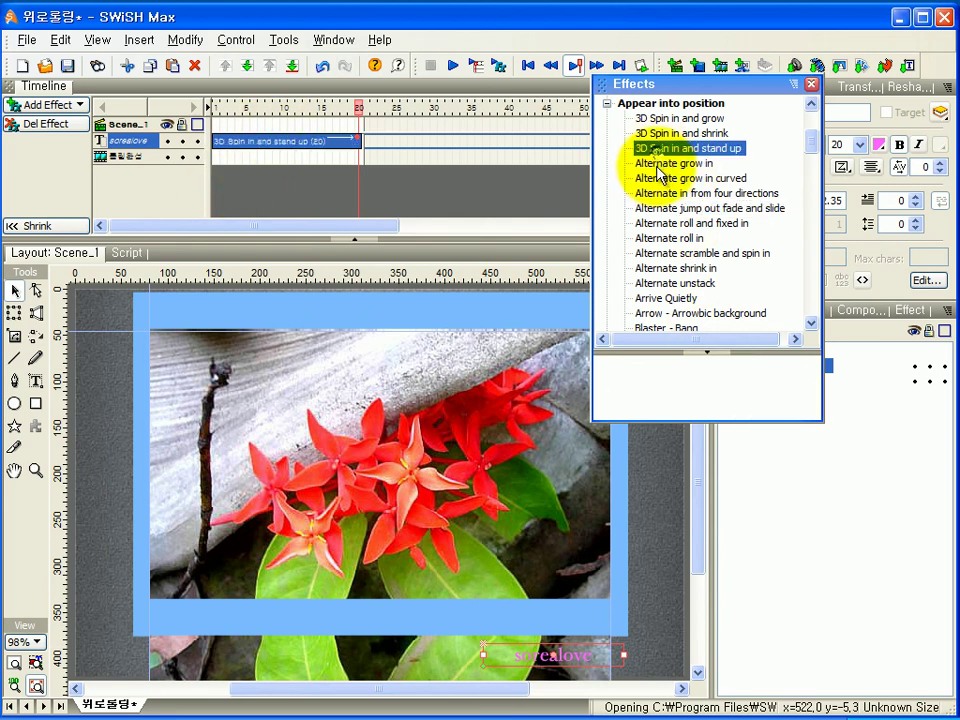
- Try other Appear into position effects on the sorealove text, from Alternate shrink in and 3D Spin in and grow to Squeeze in with spin
double_click(670, 268)
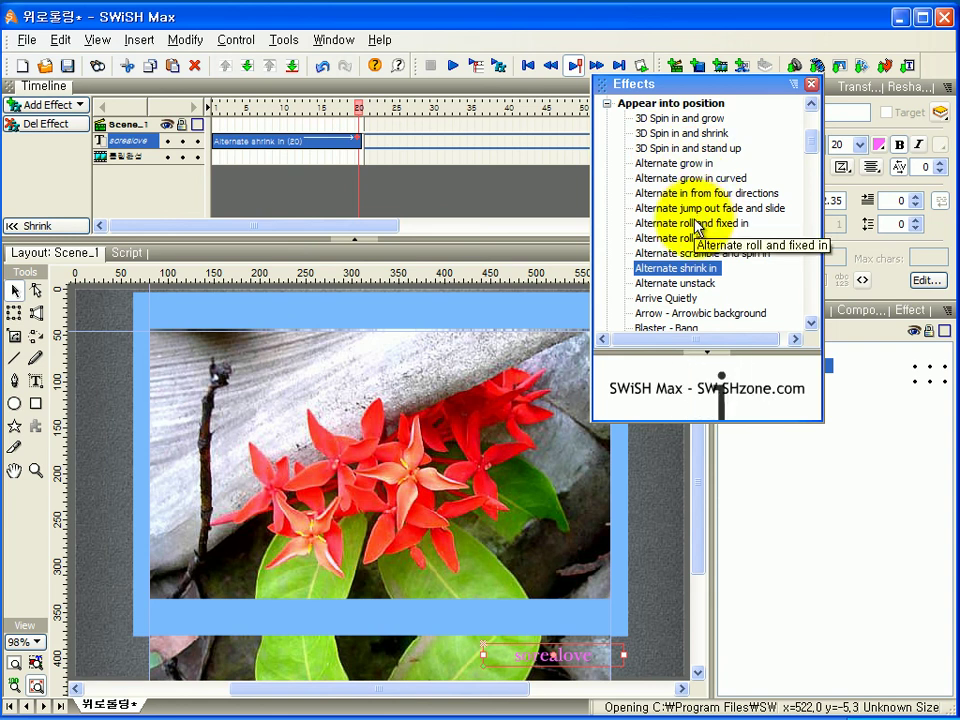
double_click(660, 118)
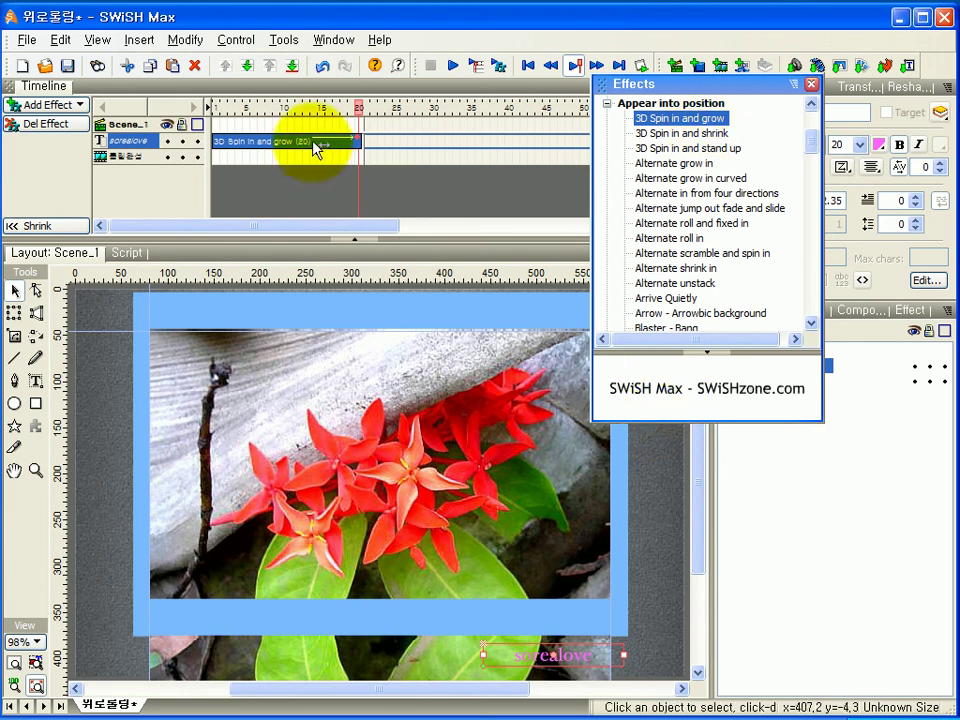
left_click_drag(810, 157, 810, 221)
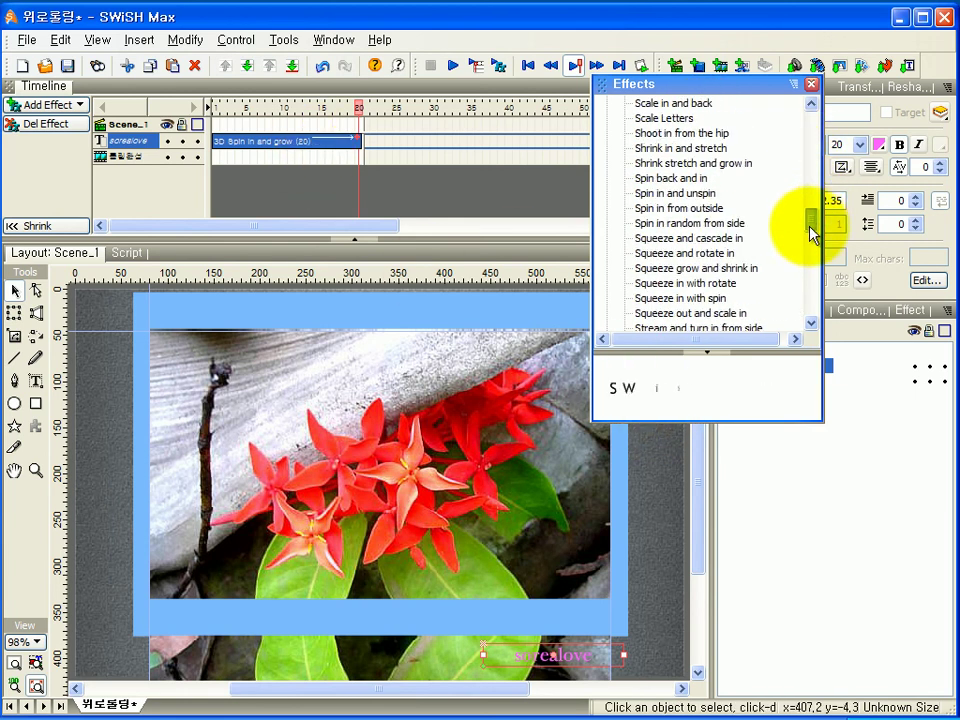
double_click(697, 238)
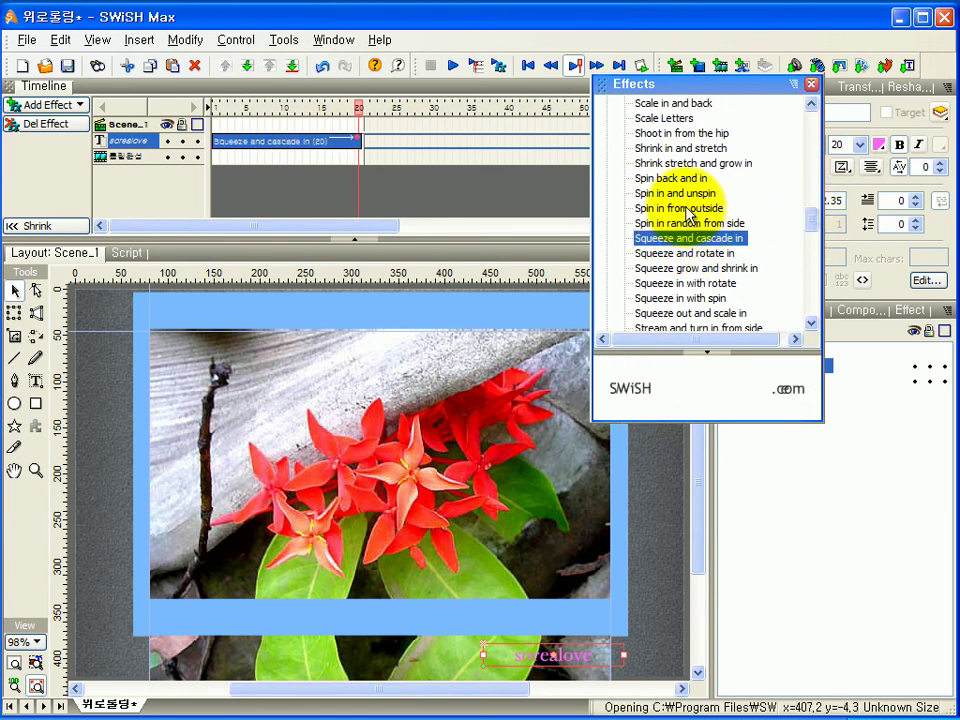
double_click(687, 209)
double_click(687, 299)
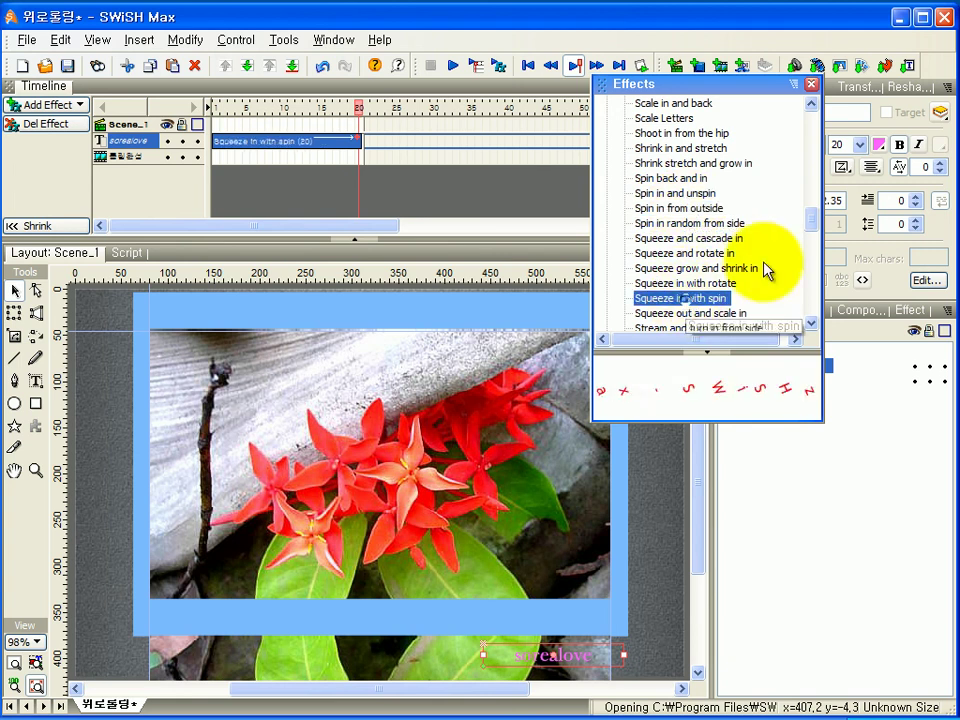
- Try the Core Effects on the sorealove text, including Explode, Snake, Typewriter, Wave, Vortex and 3D Wave, ending with Alternate
left_click_drag(810, 231, 810, 315)
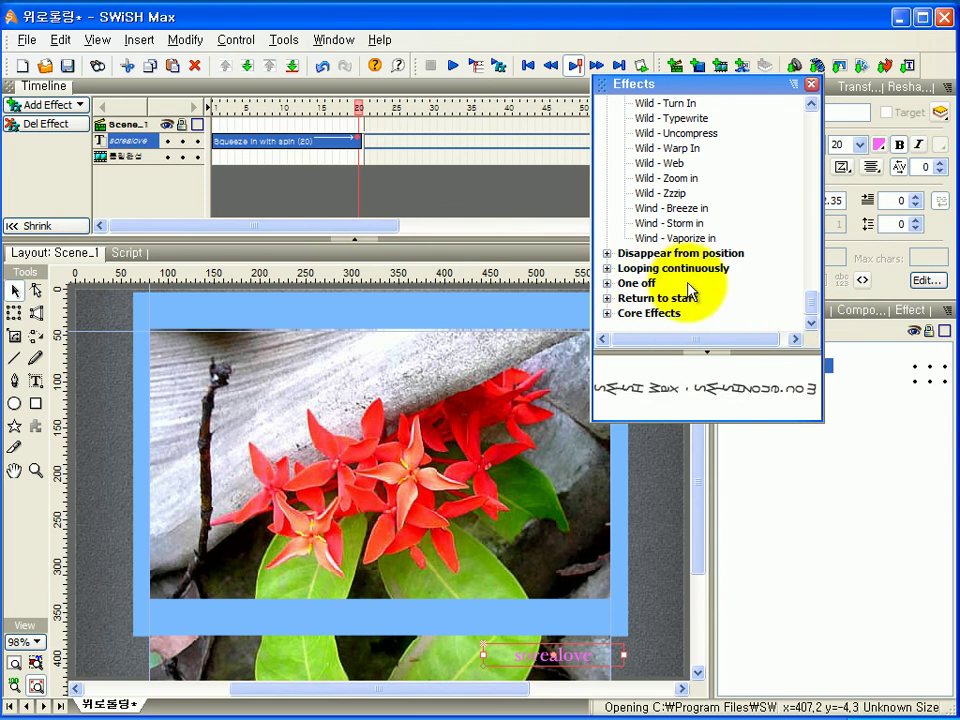
left_click(607, 314)
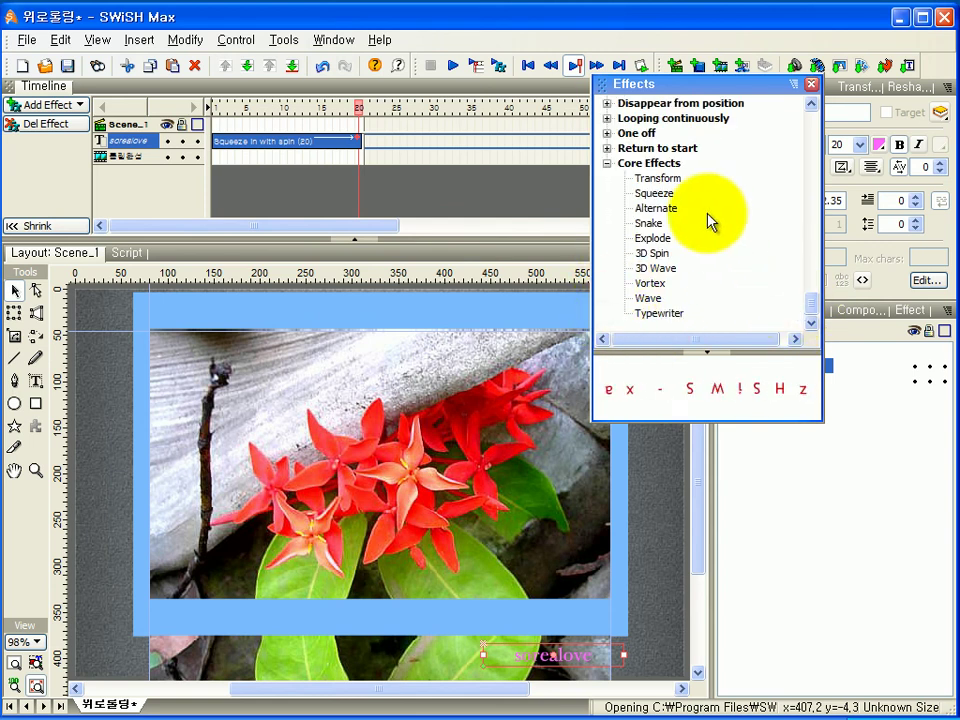
left_click(653, 238)
left_click(650, 224)
left_click(655, 193)
left_click(655, 313)
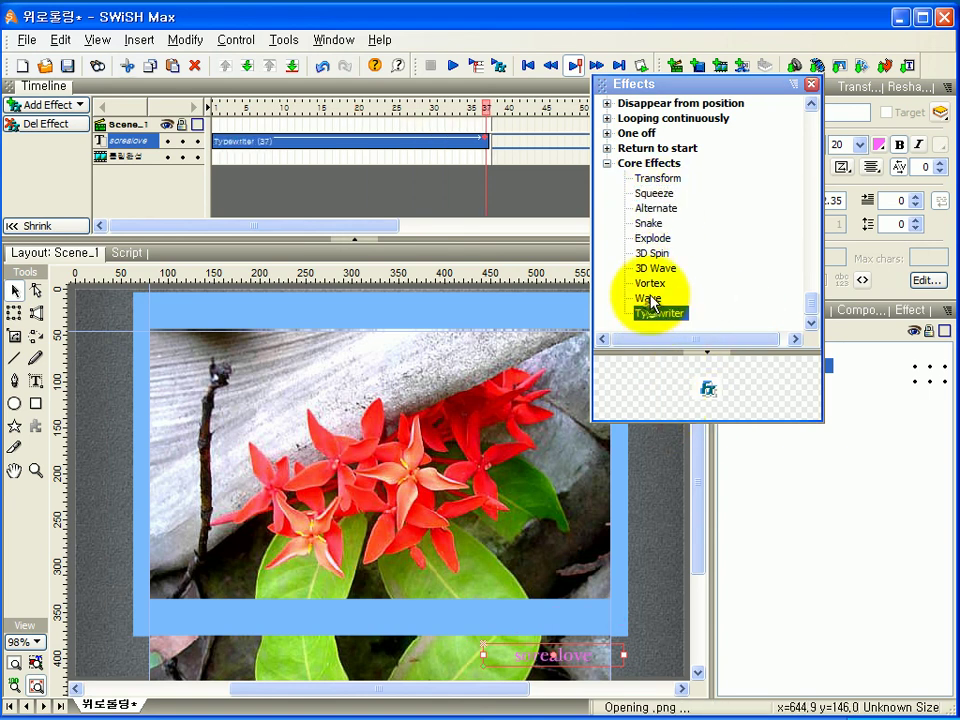
left_click(649, 298)
left_click(652, 283)
left_click(655, 268)
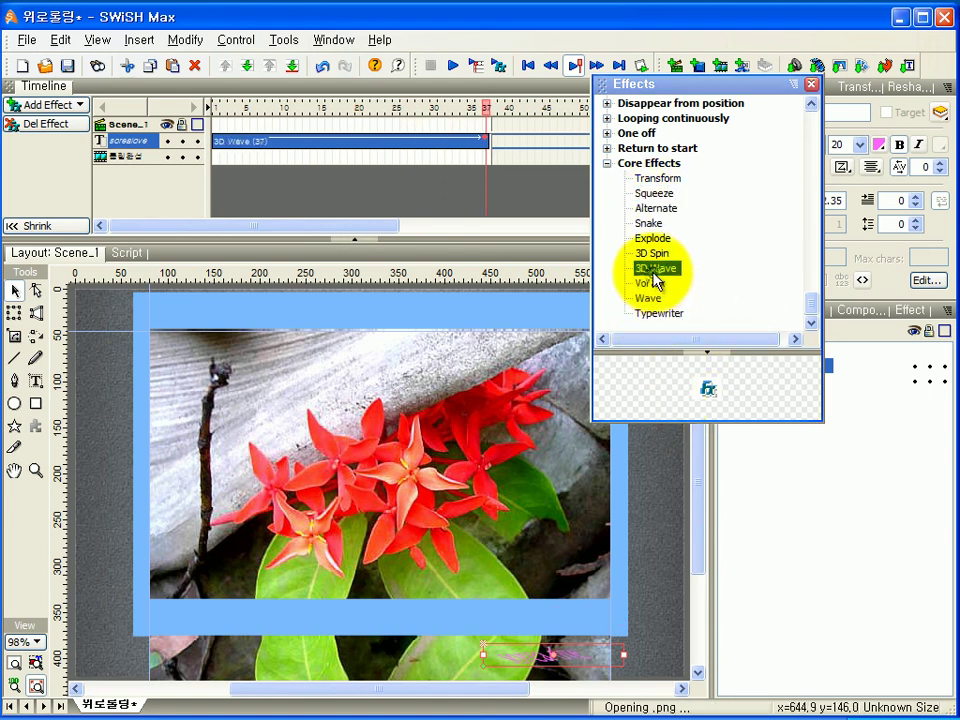
left_click(655, 178)
left_click(655, 193)
left_click(655, 208)
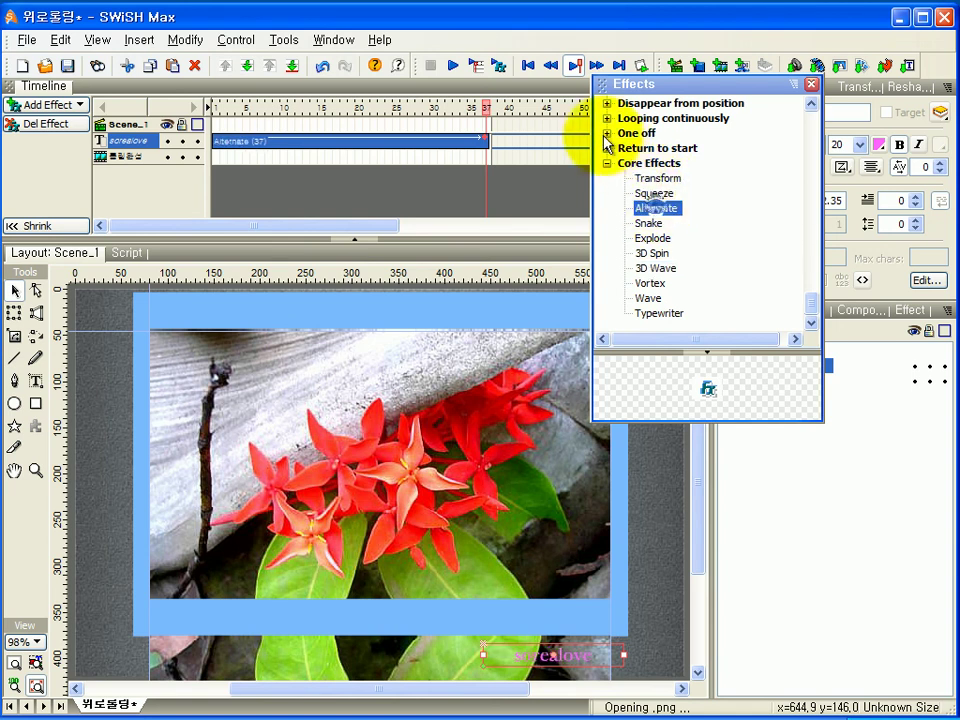
- Try Return to start effects on the sorealove text, including Accordian, Bullet - Ripple, Can-Can kicks and Caterpillar wiggle
left_click(607, 148)
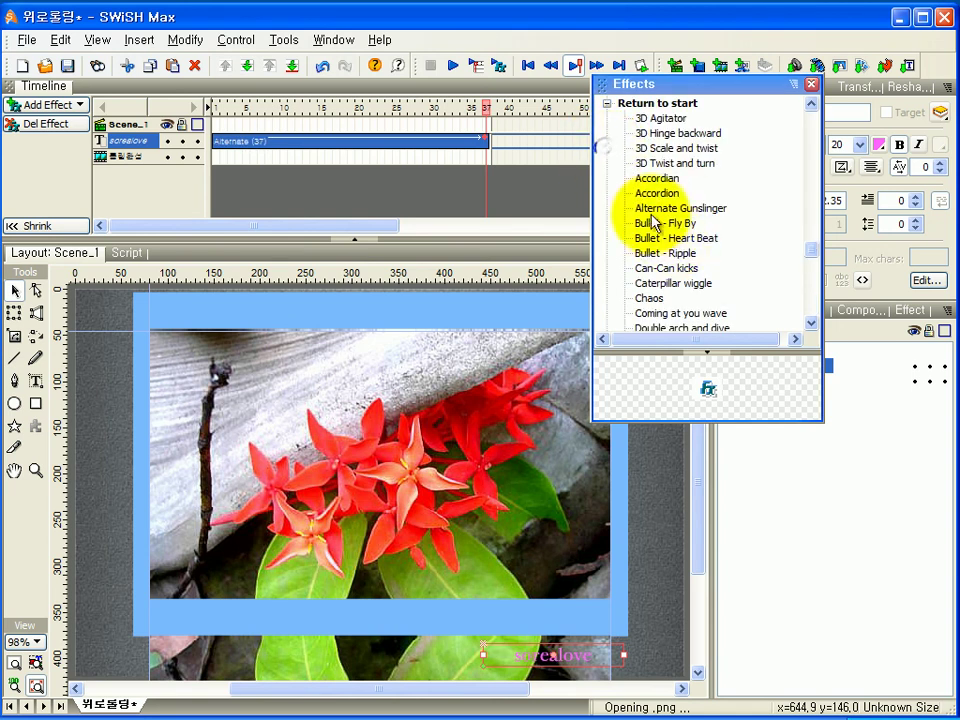
left_click(656, 180)
left_click(666, 253)
left_click(665, 268)
left_click(665, 281)
left_click(667, 268)
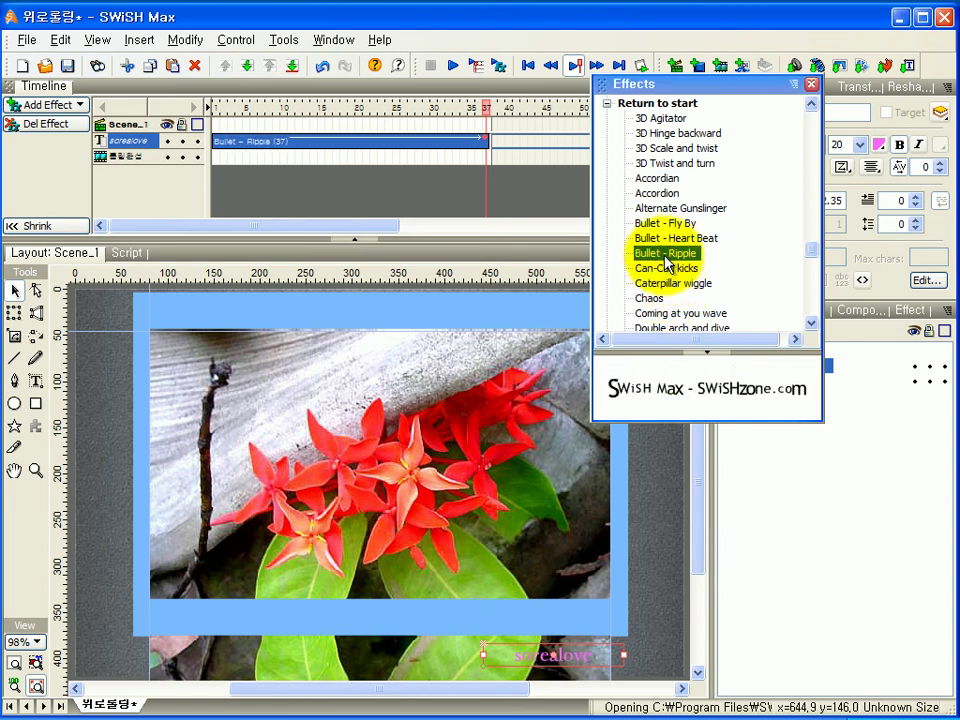
- Try Looping continuously effects on the sorealove text, including All At Sea, Cascade Around Circle and Break Out - Break Wave, ending with Boogie
mouse_move(810, 255)
left_mouse_down()
mouse_move(811, 128)
mouse_move(810, 246)
left_mouse_up()
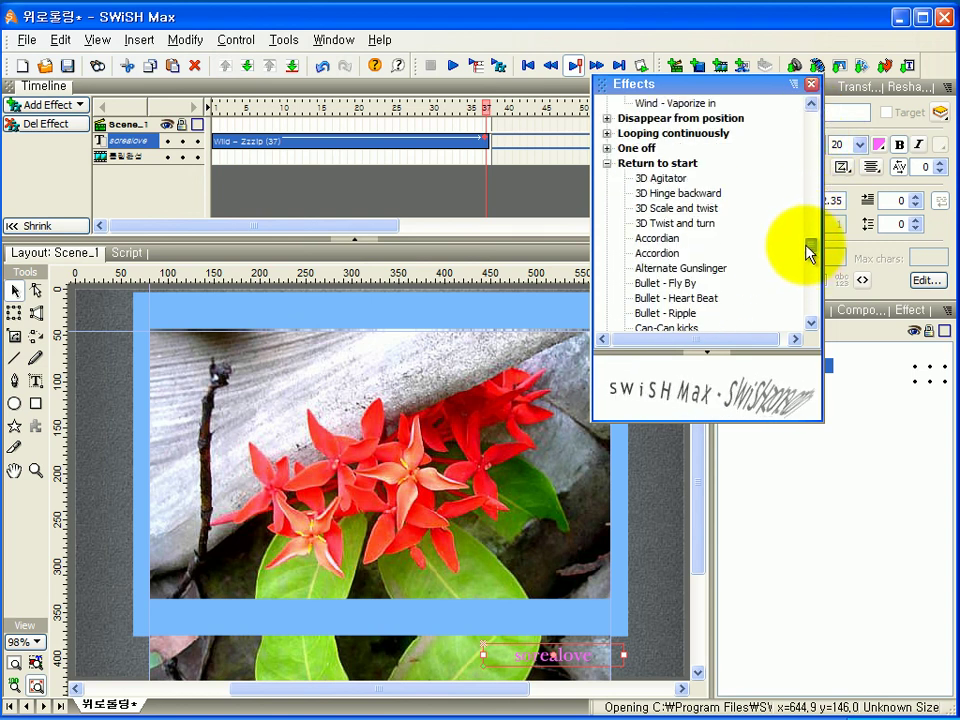
left_click(608, 134)
left_click(645, 163)
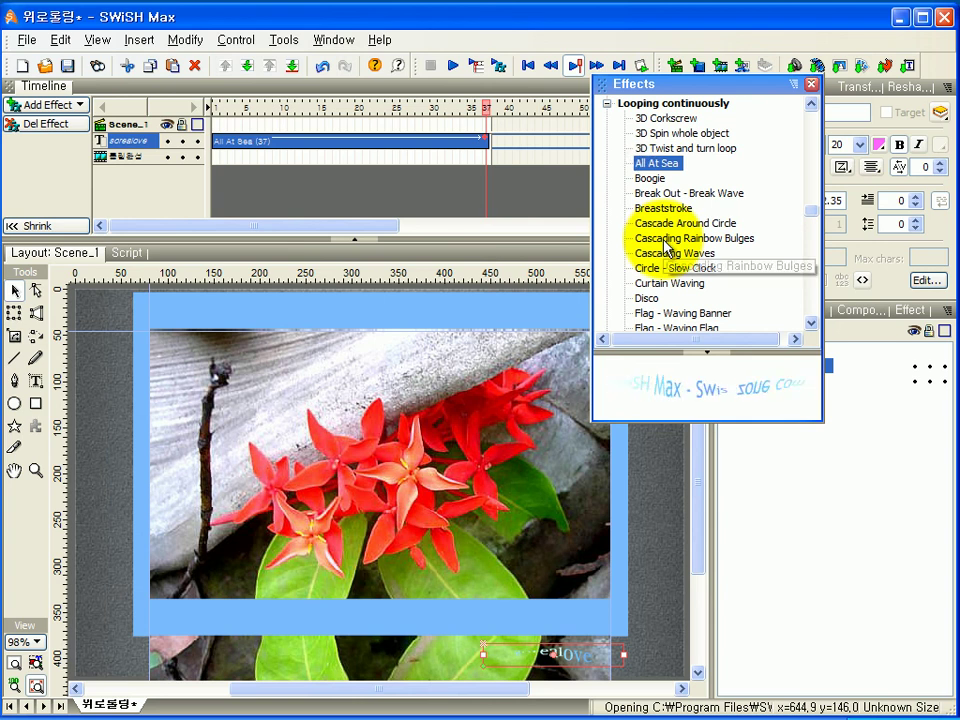
left_click(665, 240)
left_click(655, 223)
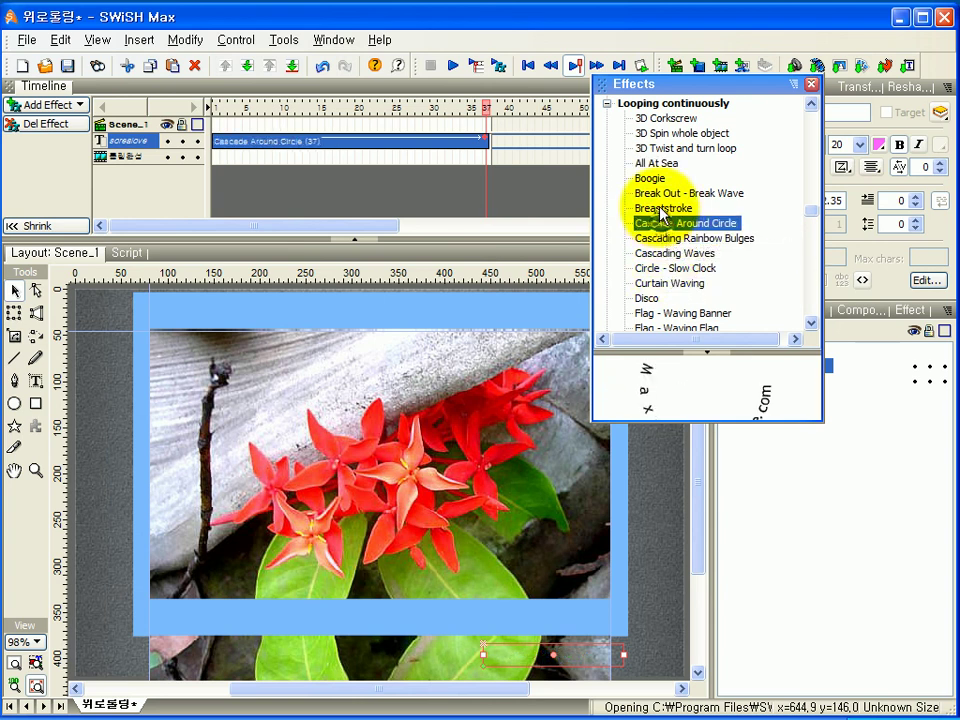
left_click(661, 208)
left_click(661, 195)
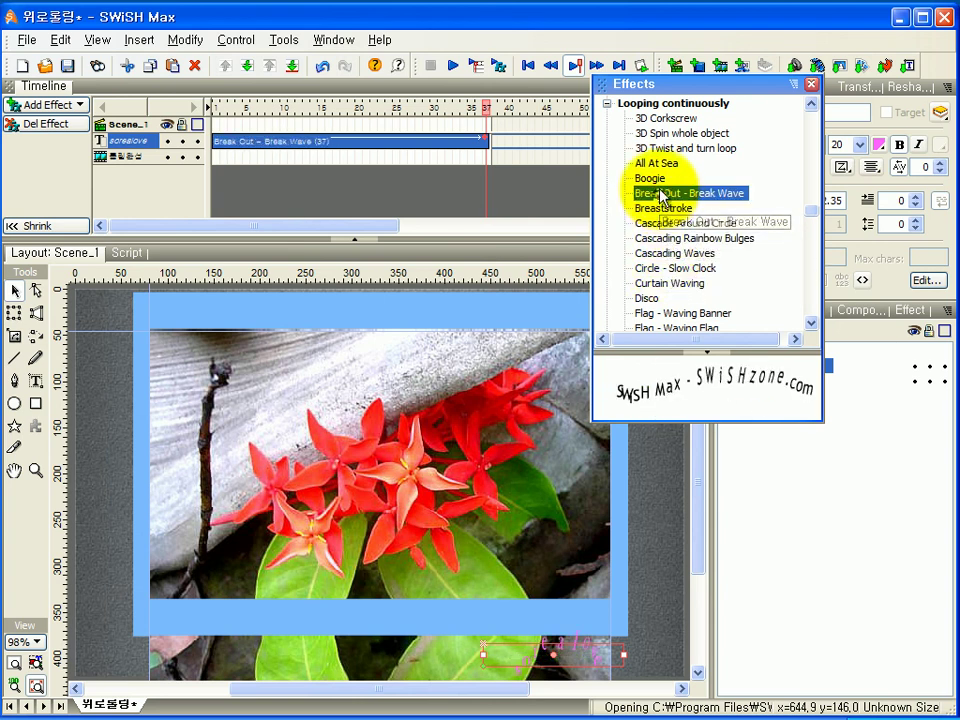
left_click(652, 178)
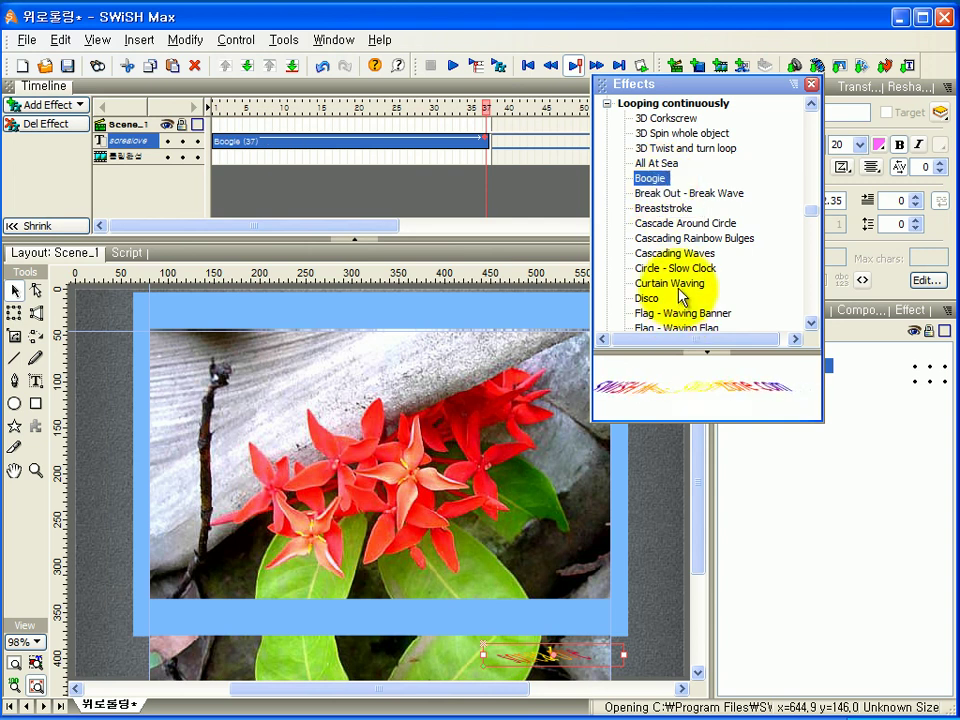
- Test further looping effects such as Curtain Waving and Move Around Diamond, settle on Rocking for the sorealove text, and close the Effects Browser
left_click(677, 287)
scroll(681, 296, "down", 5)
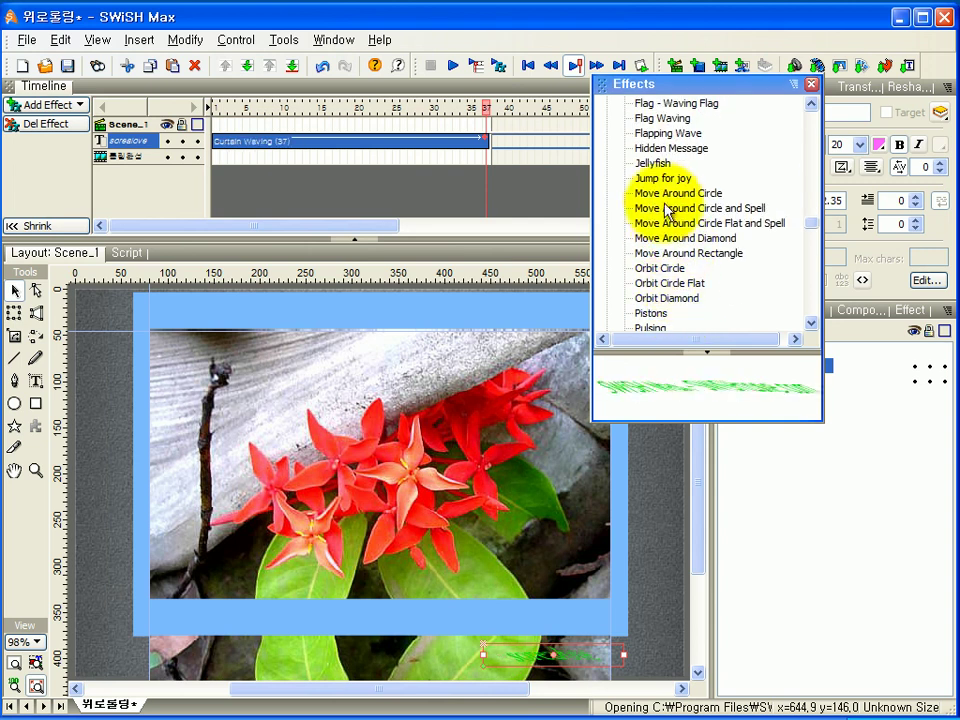
left_click(665, 193)
left_click(665, 240)
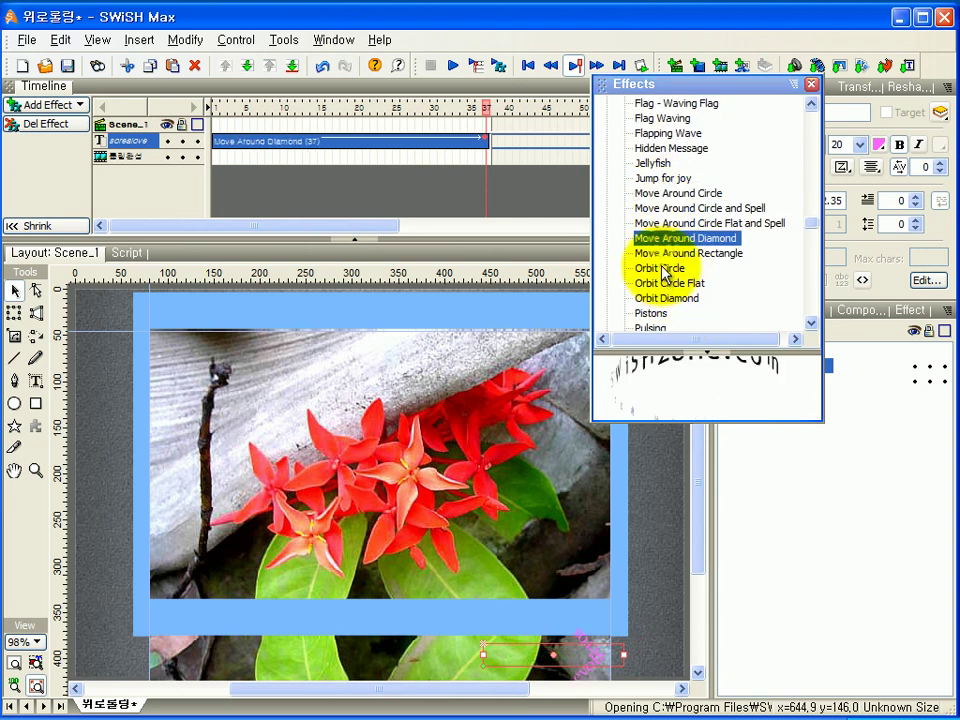
left_click(660, 268)
scroll(655, 240, "down", 5)
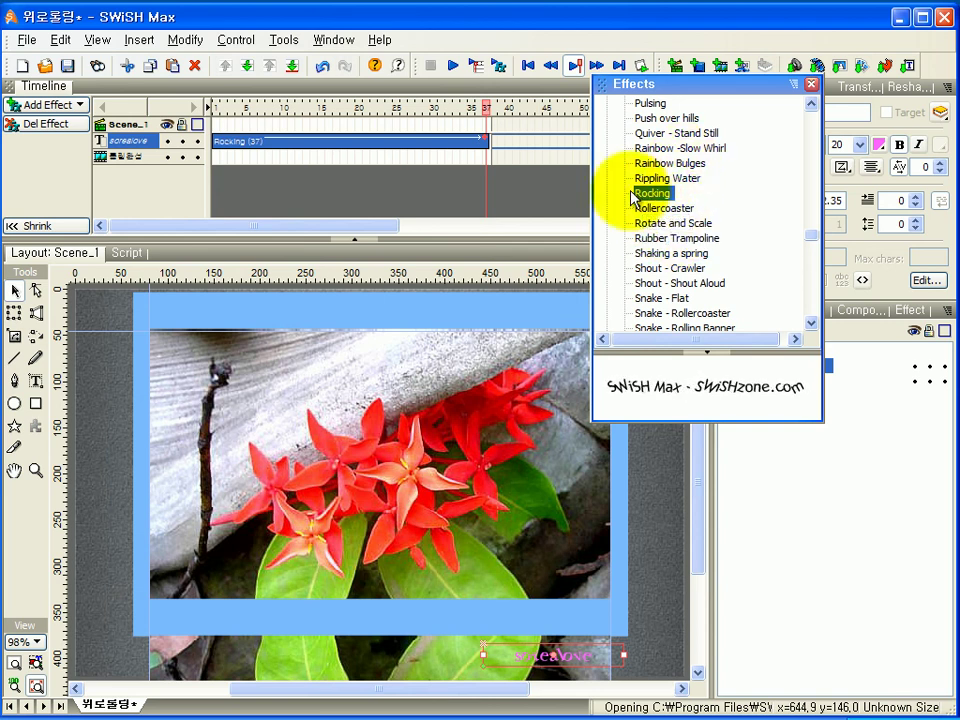
left_click(811, 86)
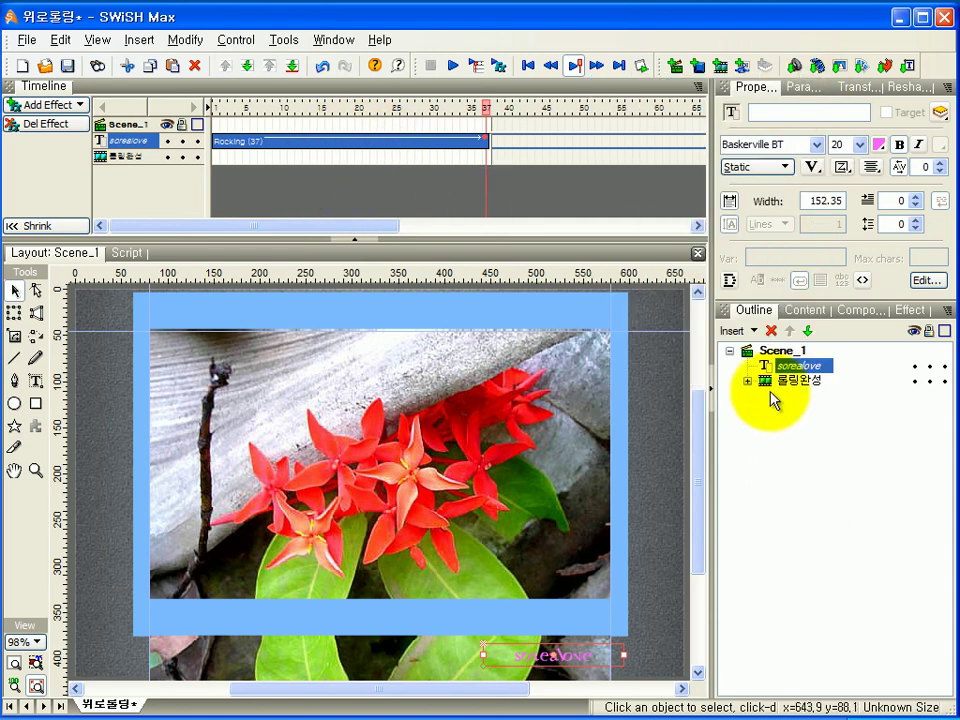
- Group the sorealove text as a movie clip and name the clip 이니셜
right_click(785, 366)
mouse_move(692, 497)
left_click(873, 528)
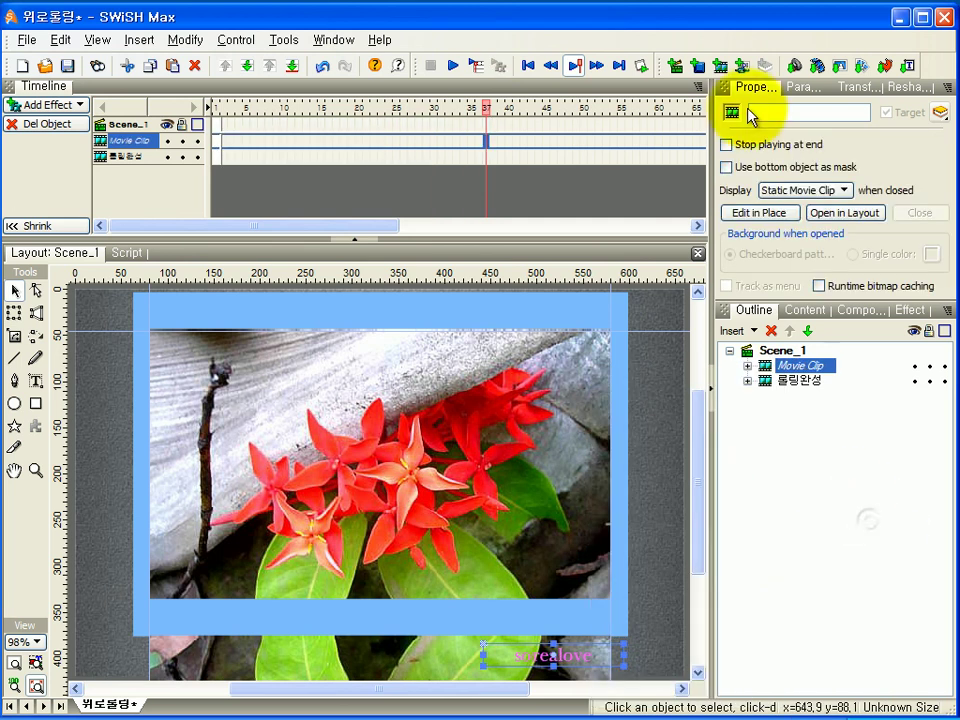
left_click(761, 116)
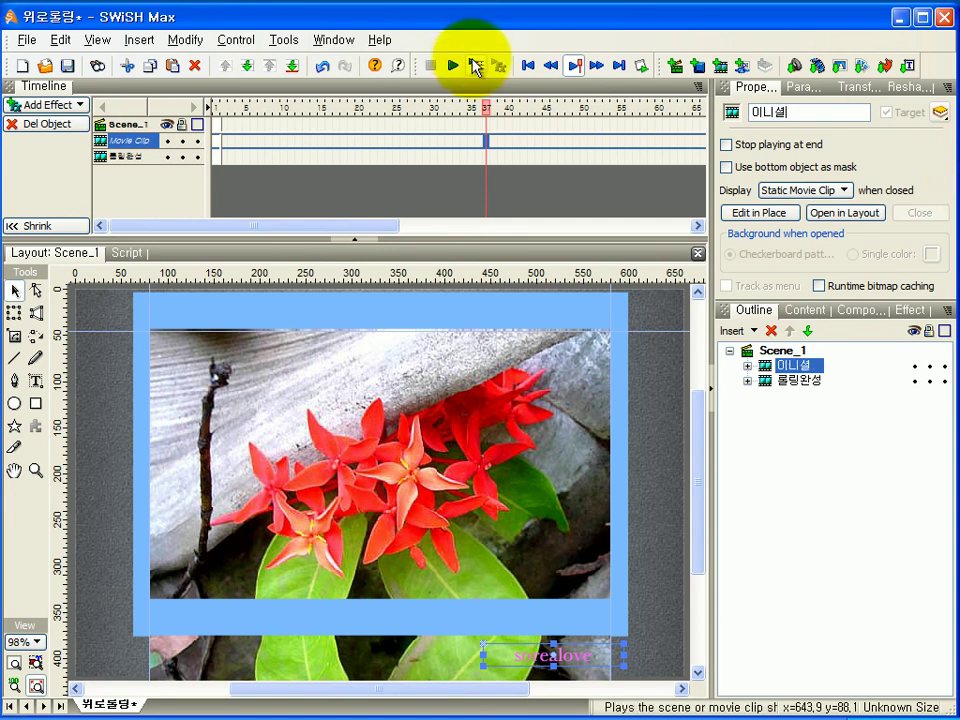
- Play the movie to check the rolling images together with the sorealove signature, and stop playback
left_click(455, 66)
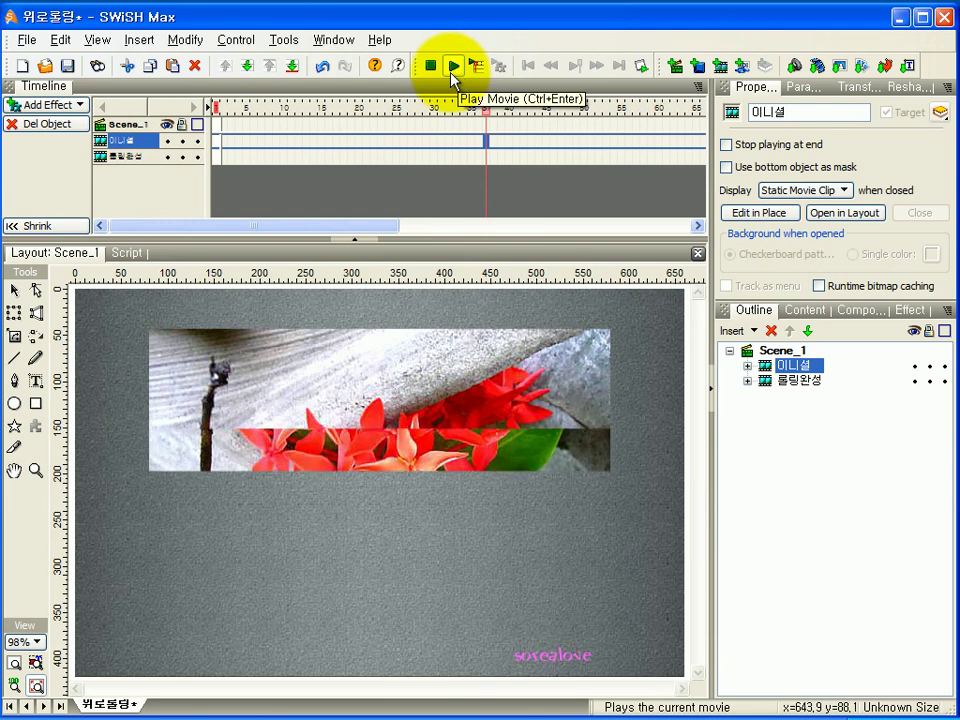
left_click(433, 68)
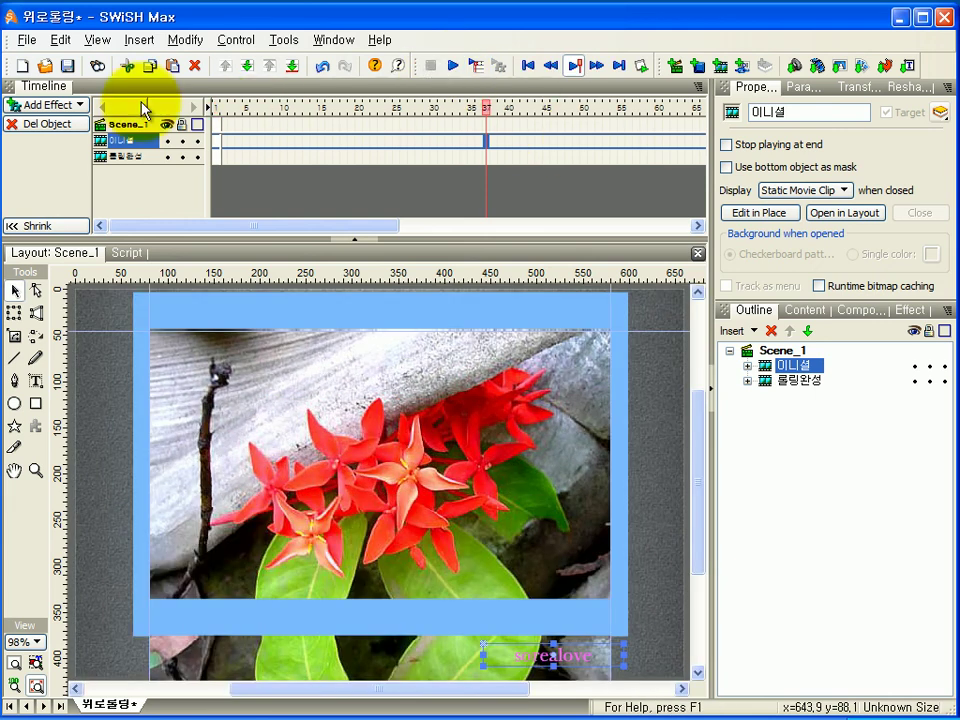
- Save the movie and export it as an SWF file
left_click(26, 40)
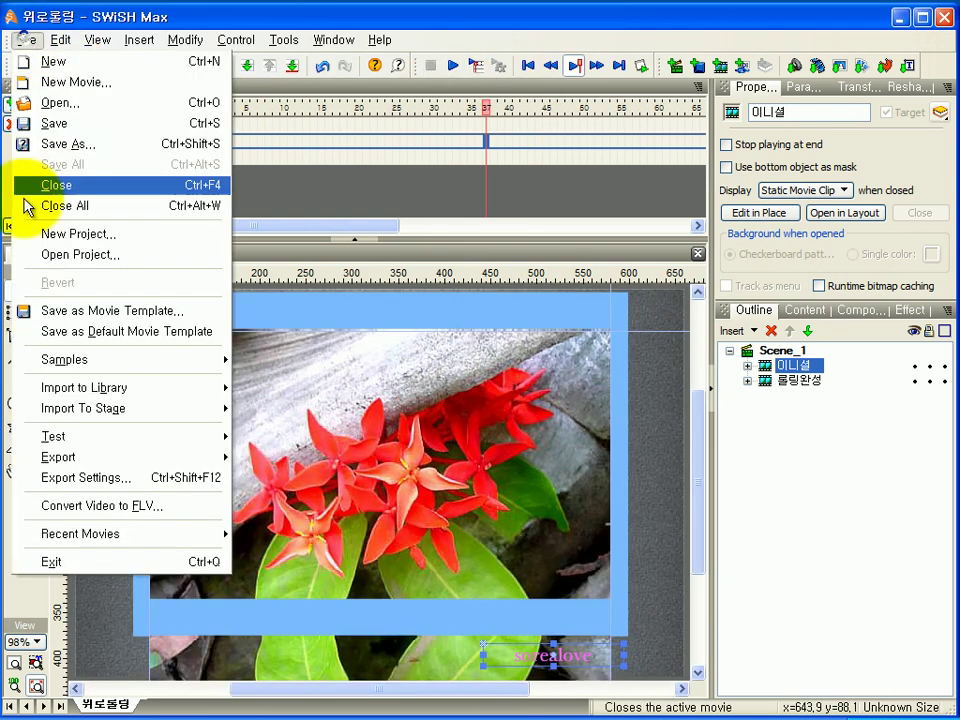
mouse_move(29, 462)
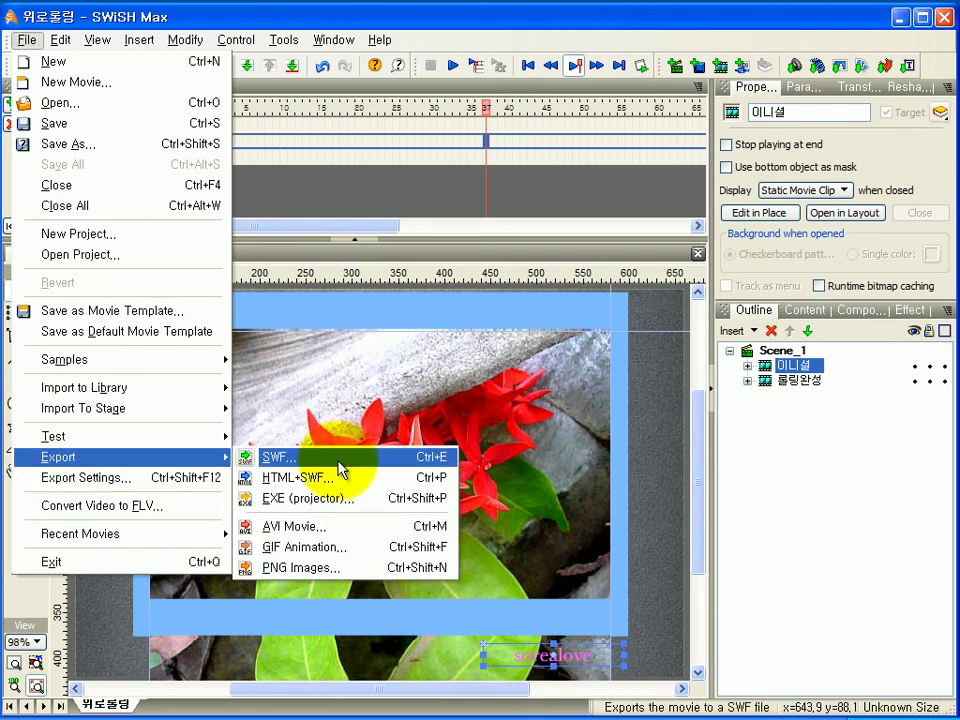